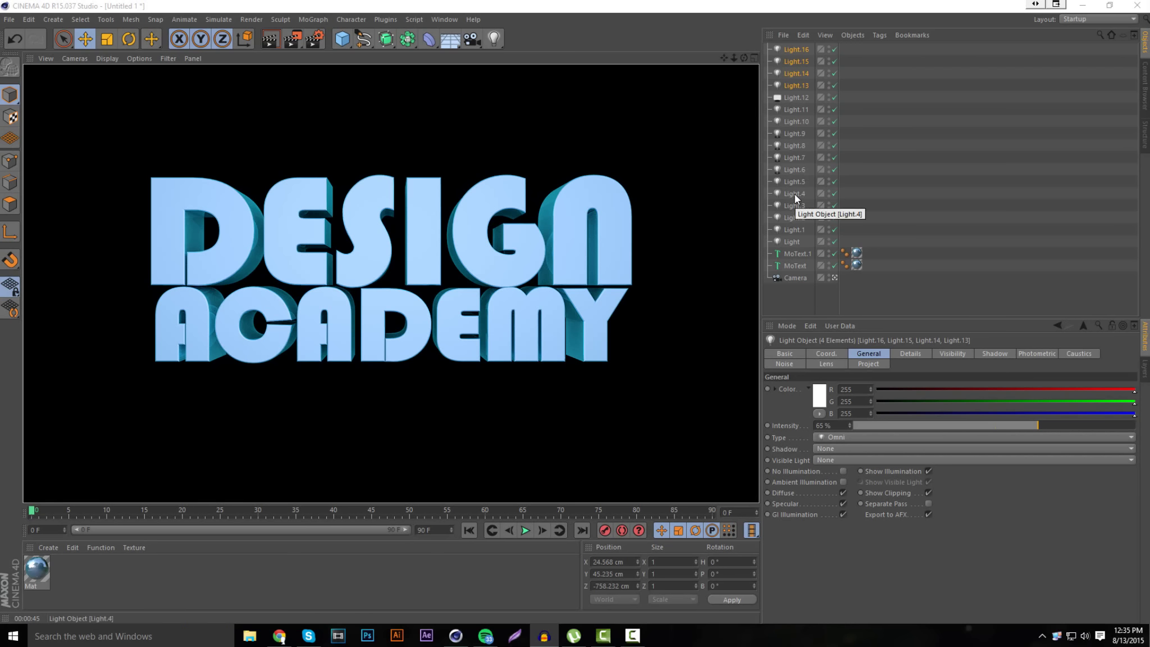
Step: Orbit around the DESIGN ACADEMY text to inspect the lights, then return to the scene camera's view
click(835, 278)
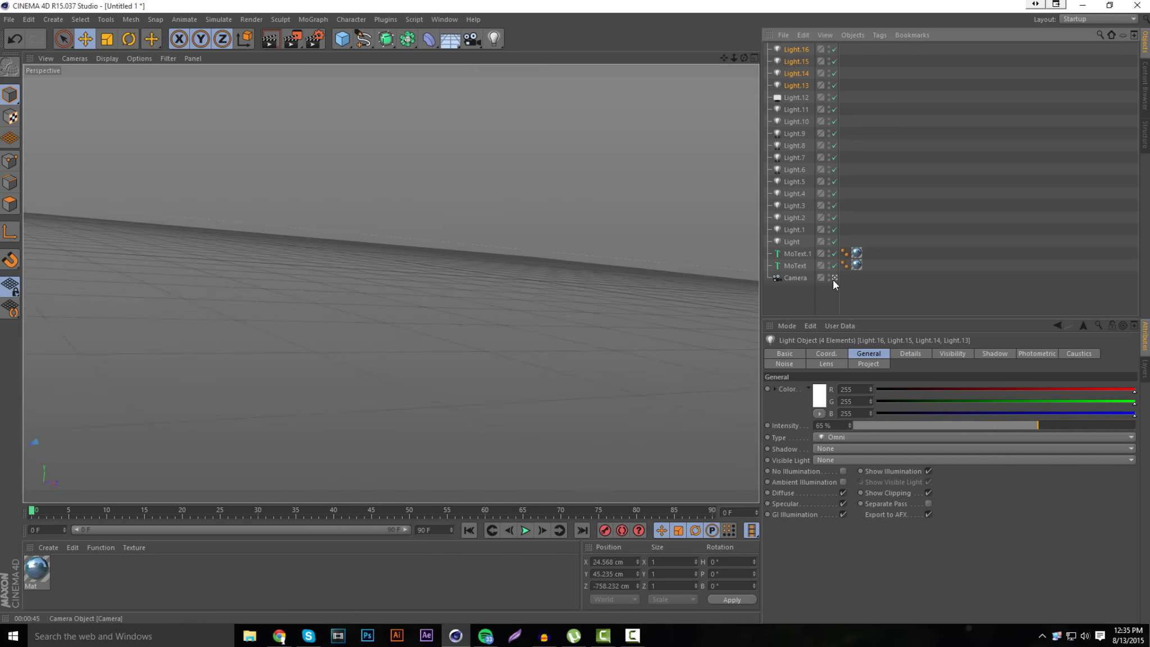
drag(744, 58, 525, 115)
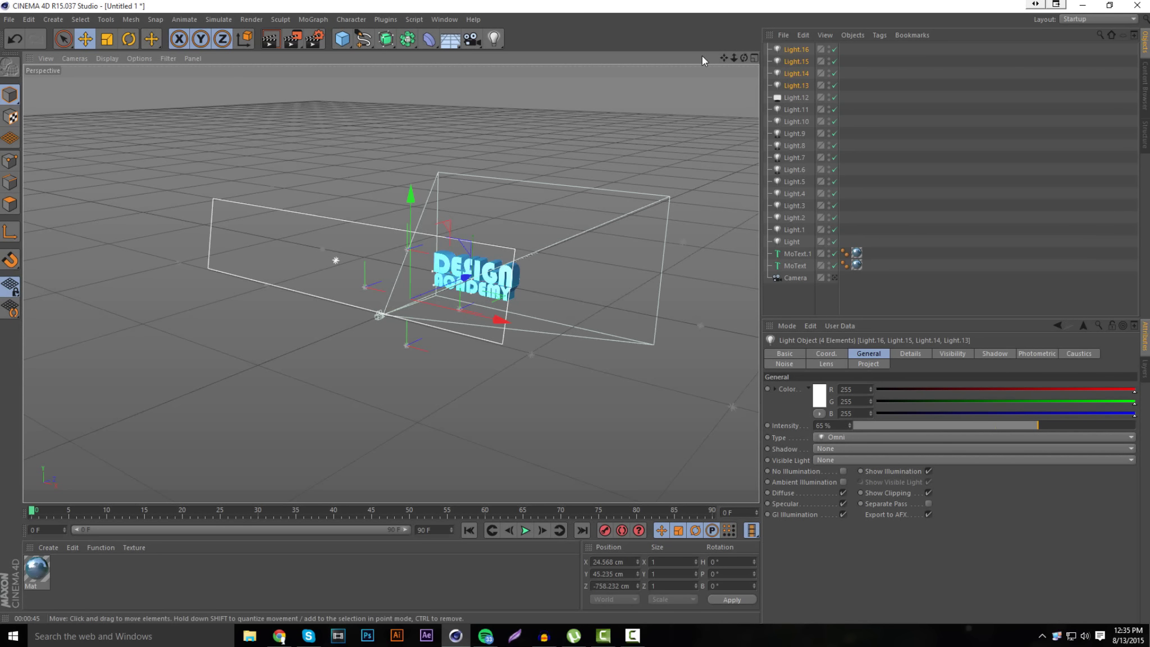
drag(744, 57, 688, 65)
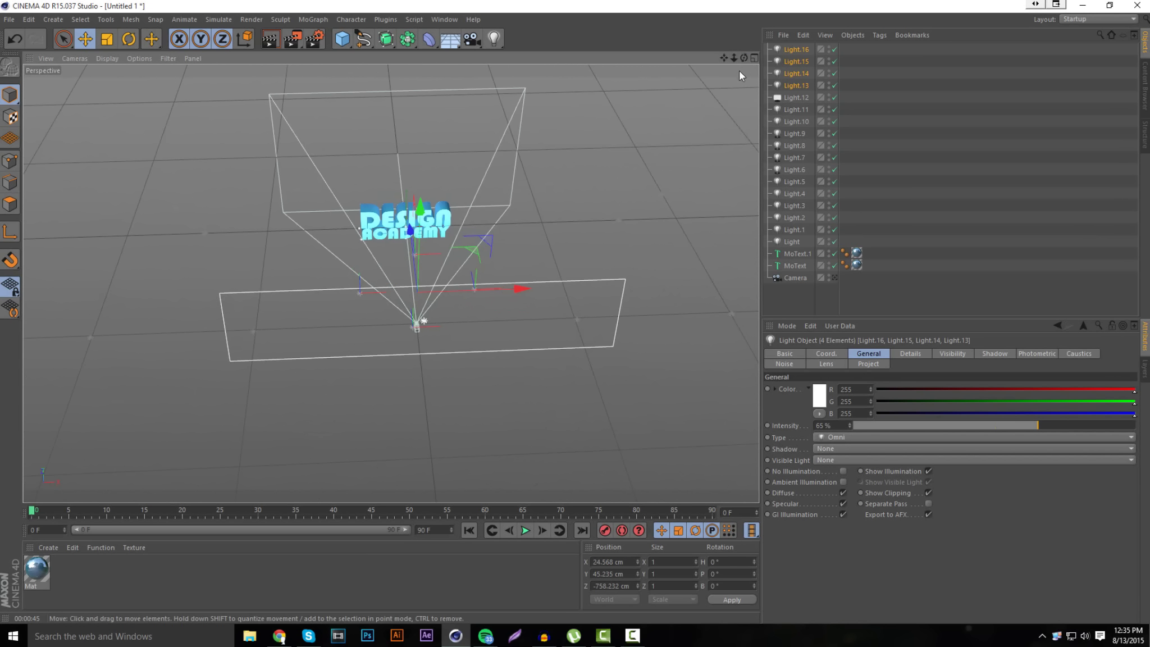
drag(744, 58, 707, 63)
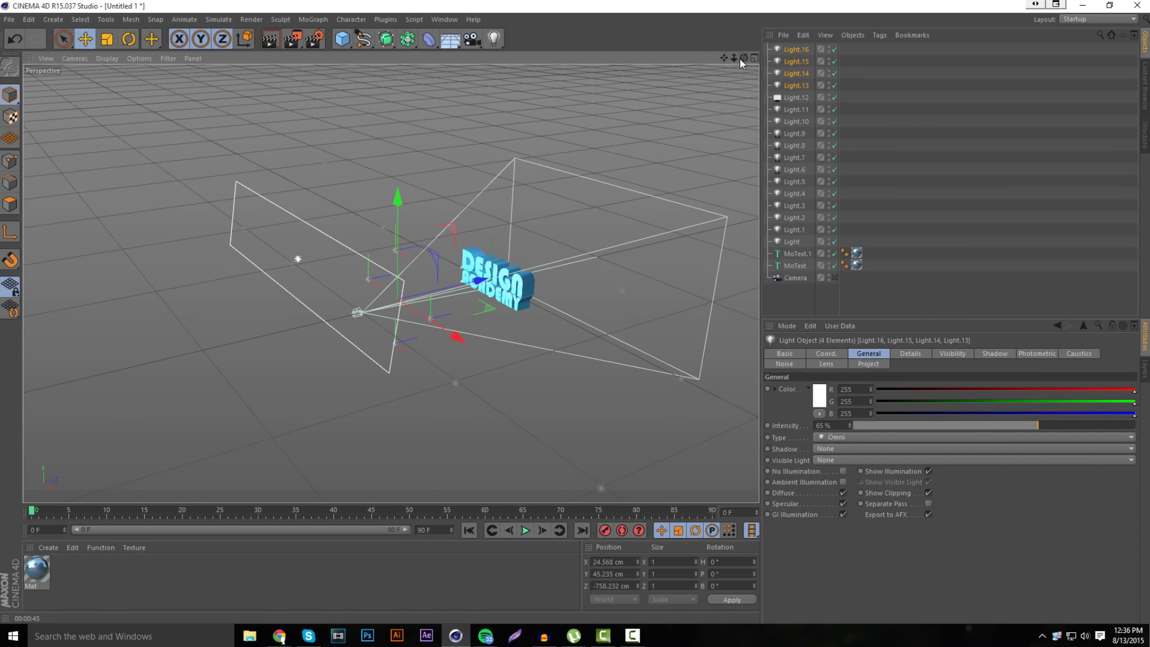
click(835, 278)
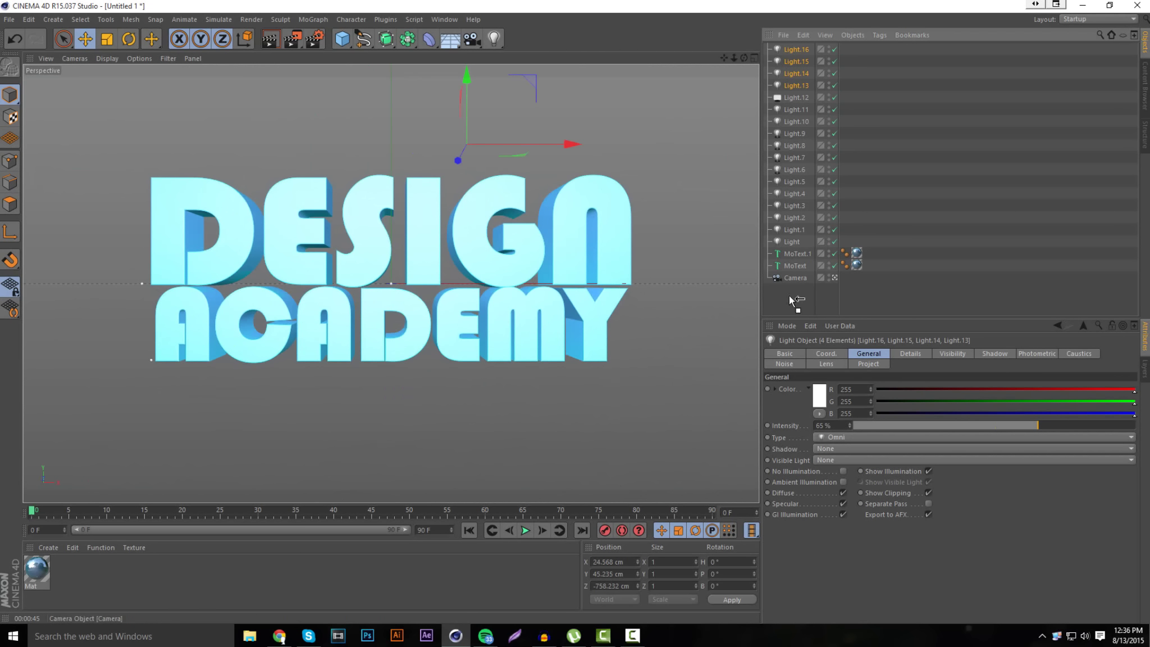
Step: Check the Camera's Physical settings, then select all seventeen lights in the Object Manager
drag(791, 279, 789, 303)
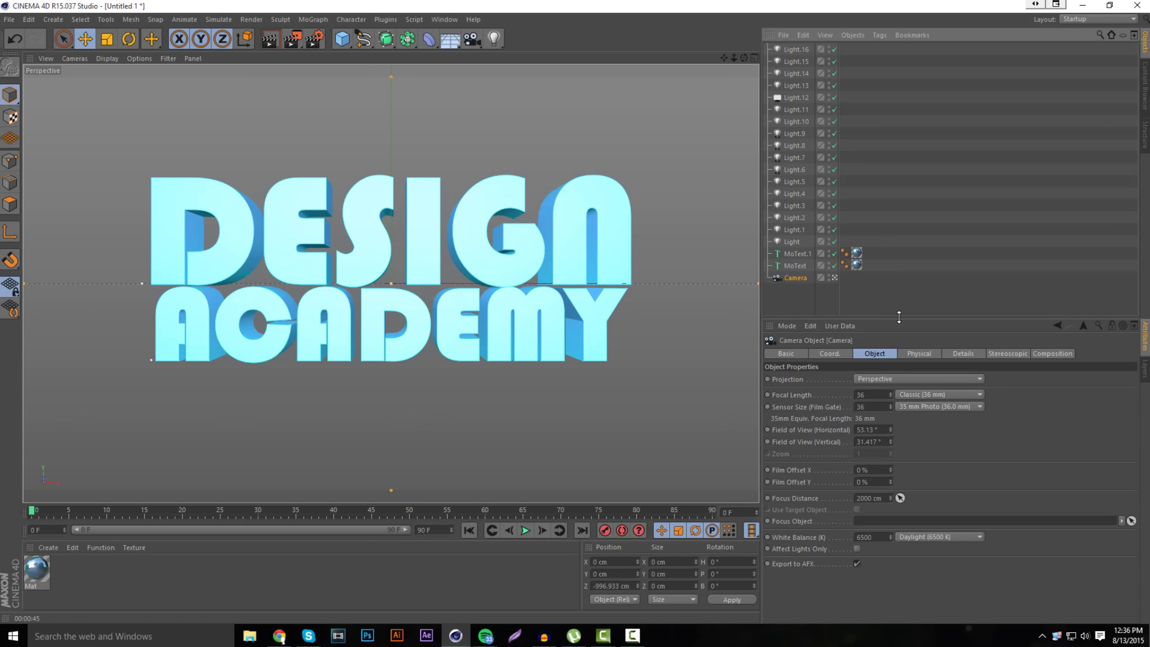
click(931, 353)
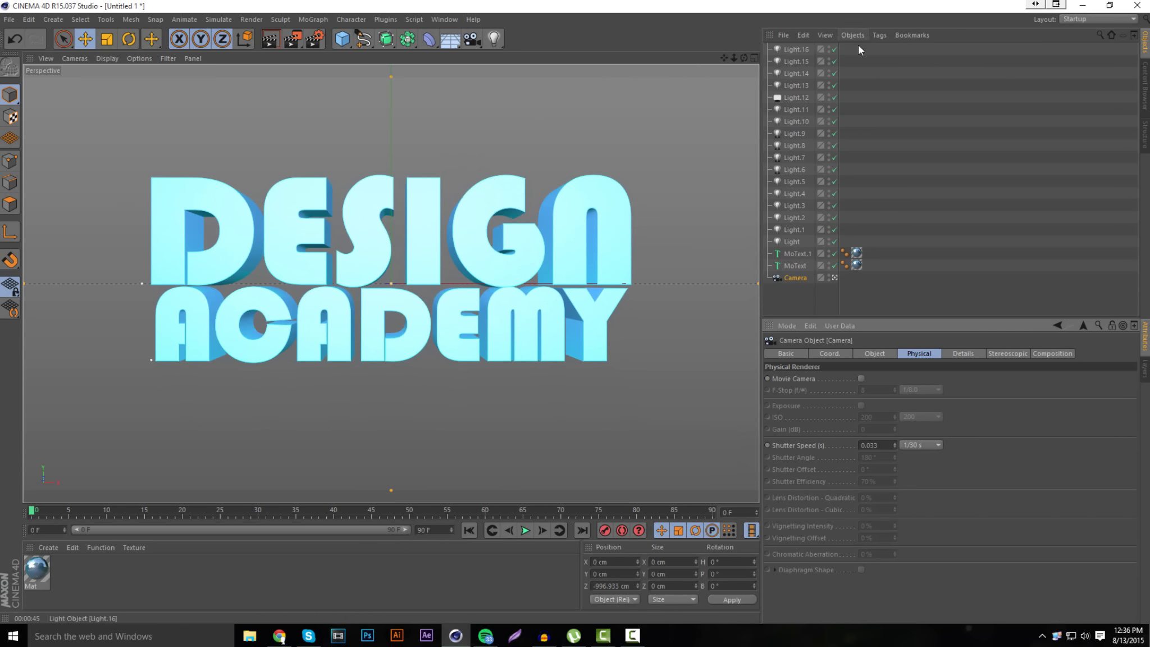
drag(852, 48, 790, 246)
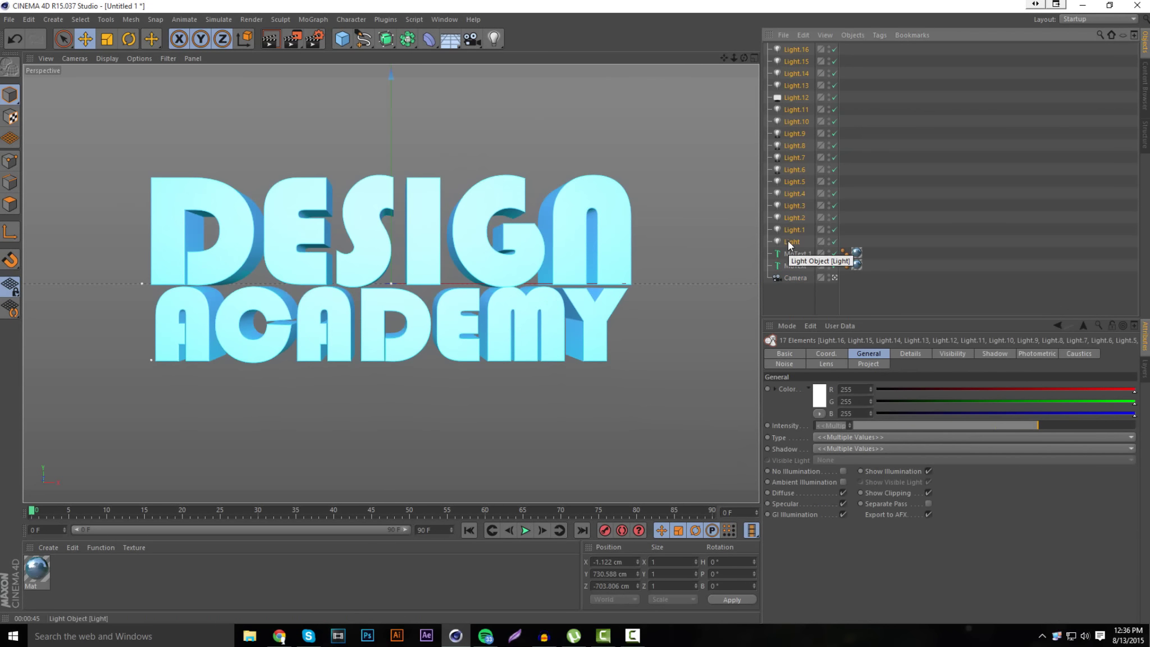
Step: Delete all seventeen lights and preview-render the view with only the text and camera left
key(Delete)
key(ctrl+r)
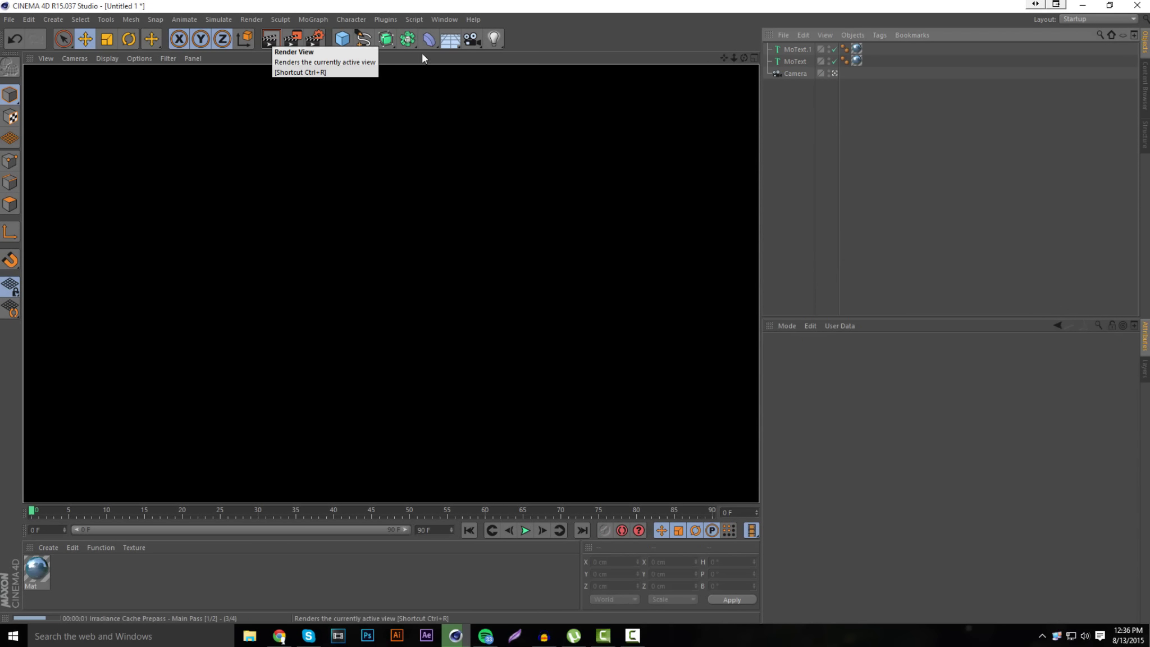
click(774, 127)
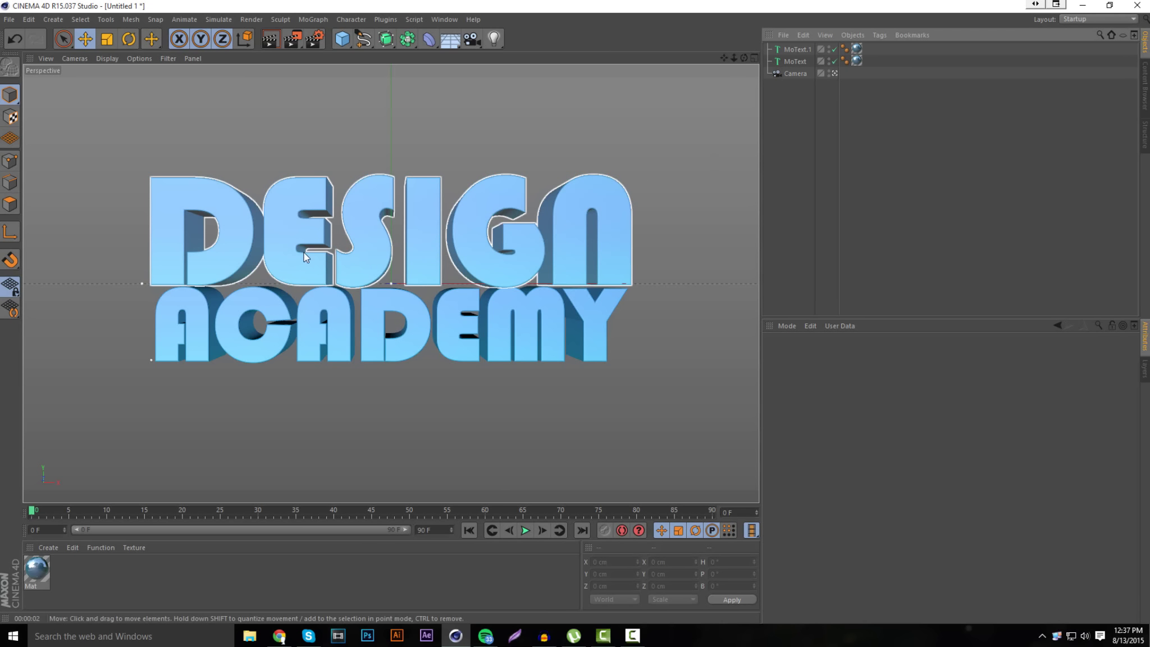
Step: In Render Settings, review Output and set the Best anti-aliasing Threshold to 15%
click(313, 42)
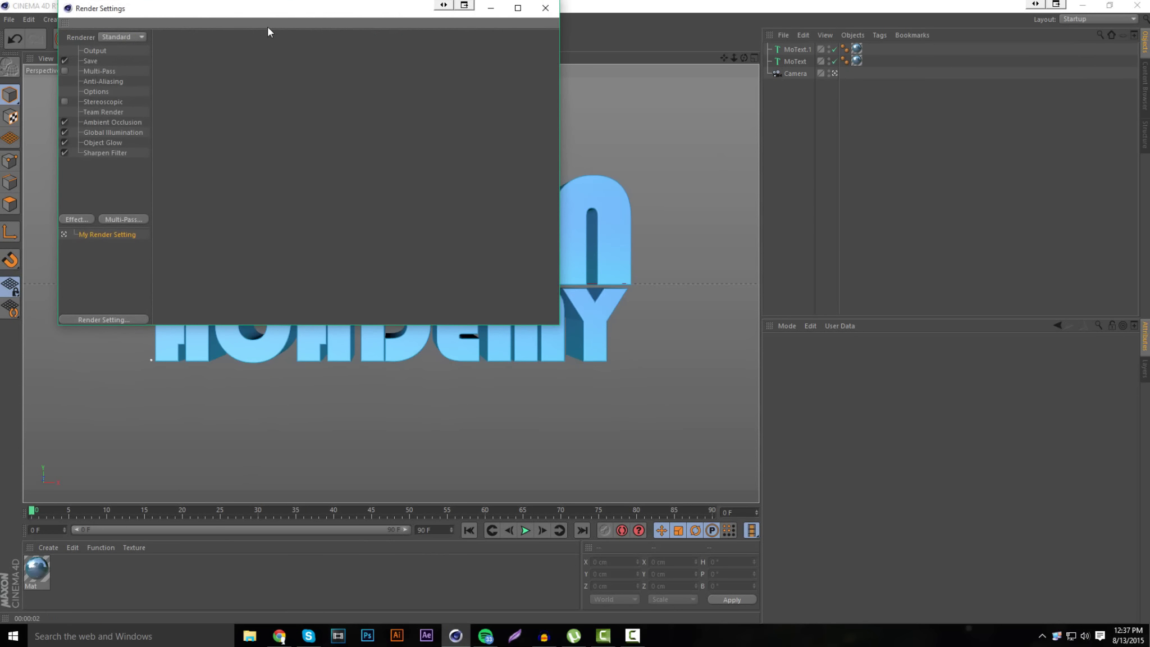
click(95, 51)
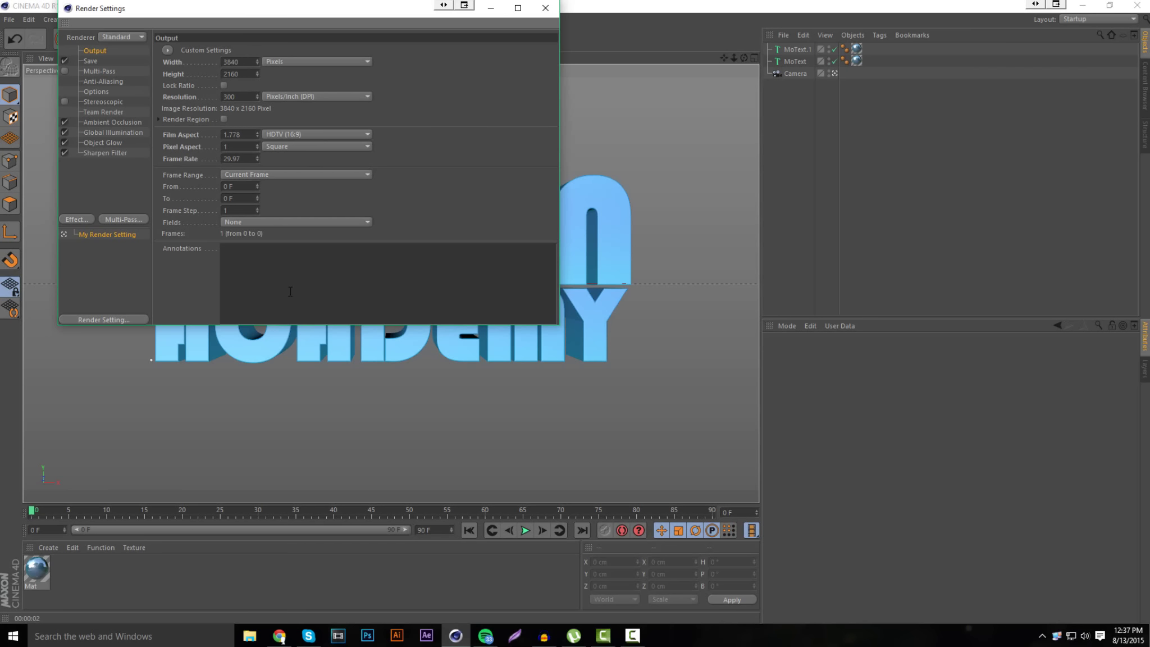
click(98, 81)
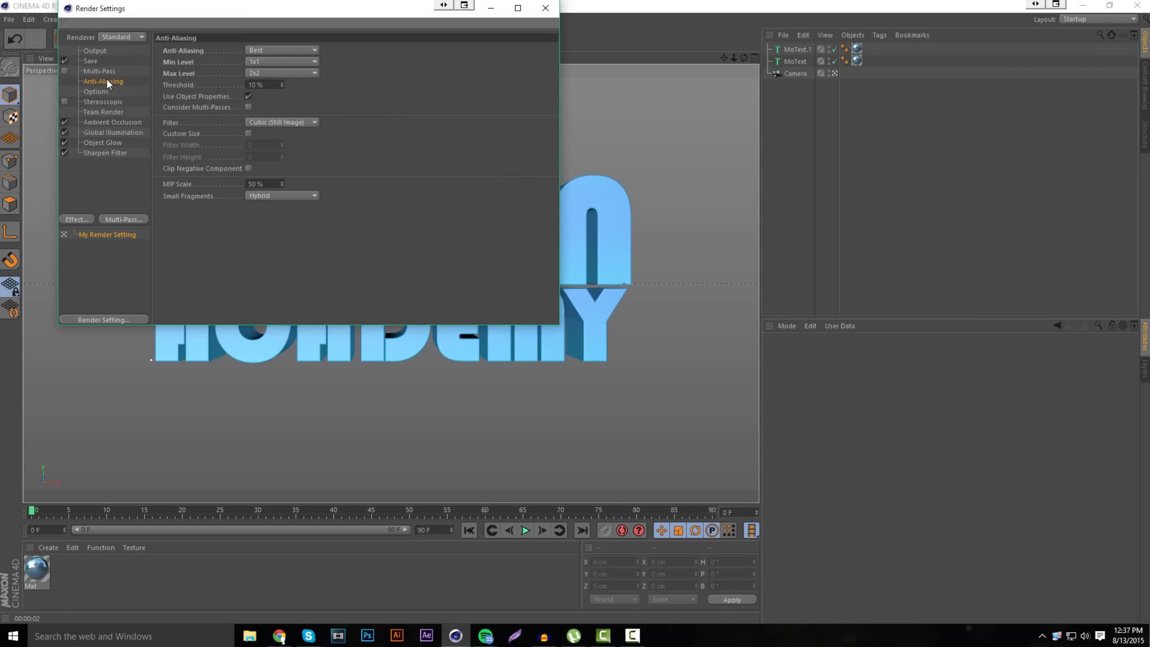
click(263, 50)
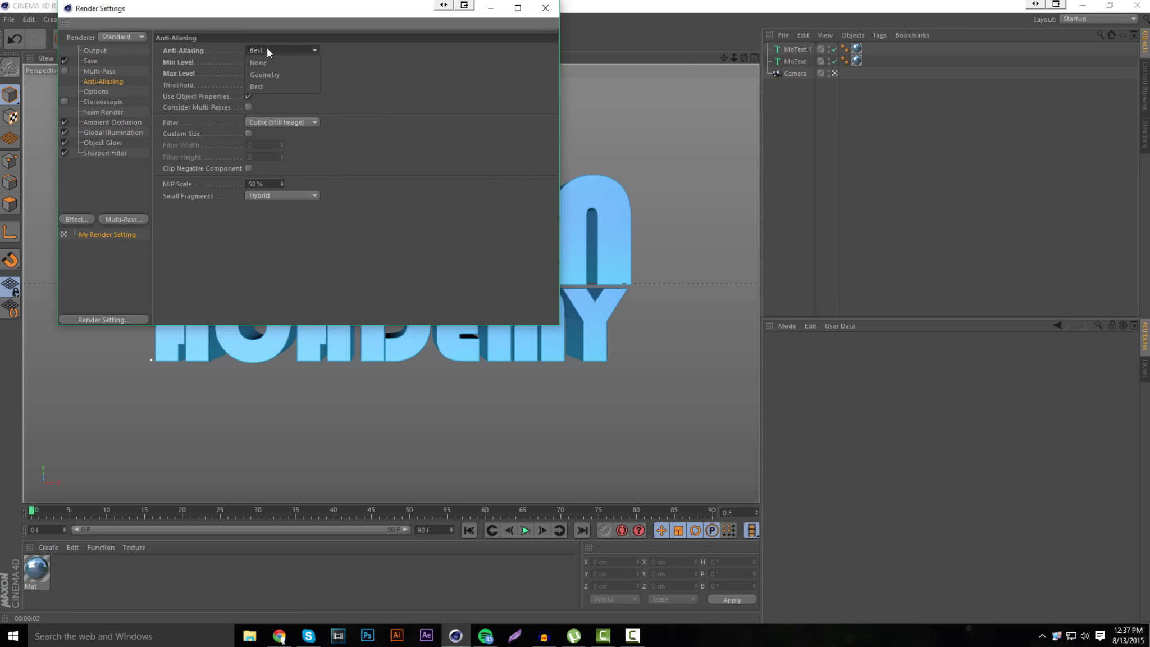
click(287, 84)
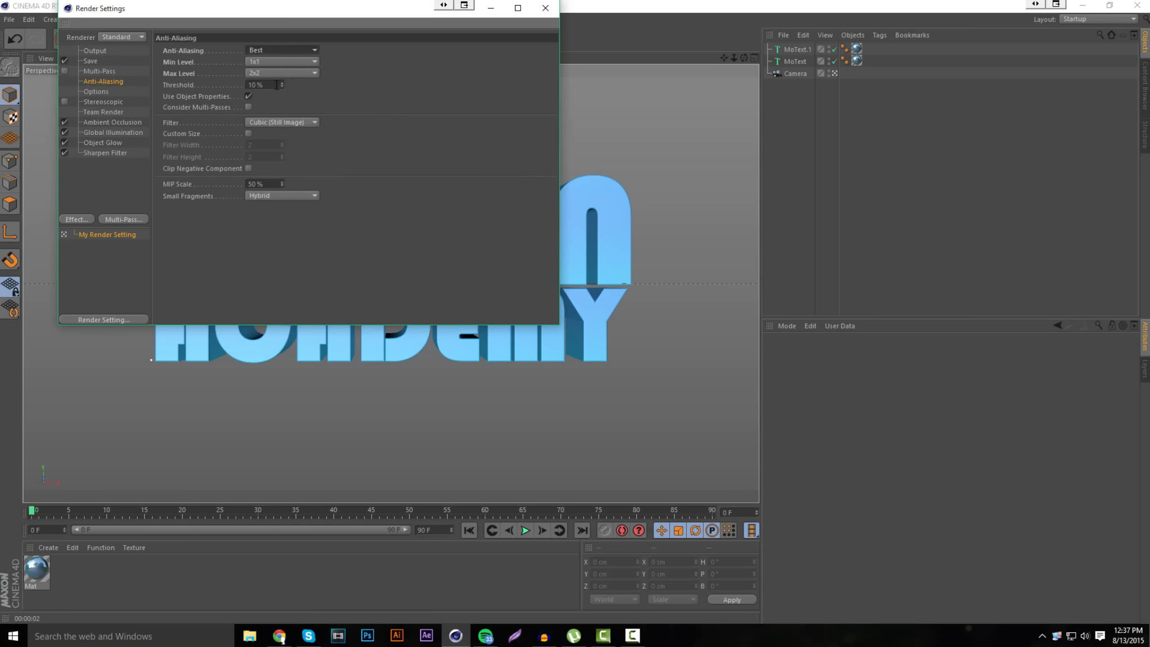
click(275, 85)
text(15)
Step: Review Ambient Occlusion, Global Illumination, Object Glow and Sharpen Filter, then close Render Settings
click(90, 124)
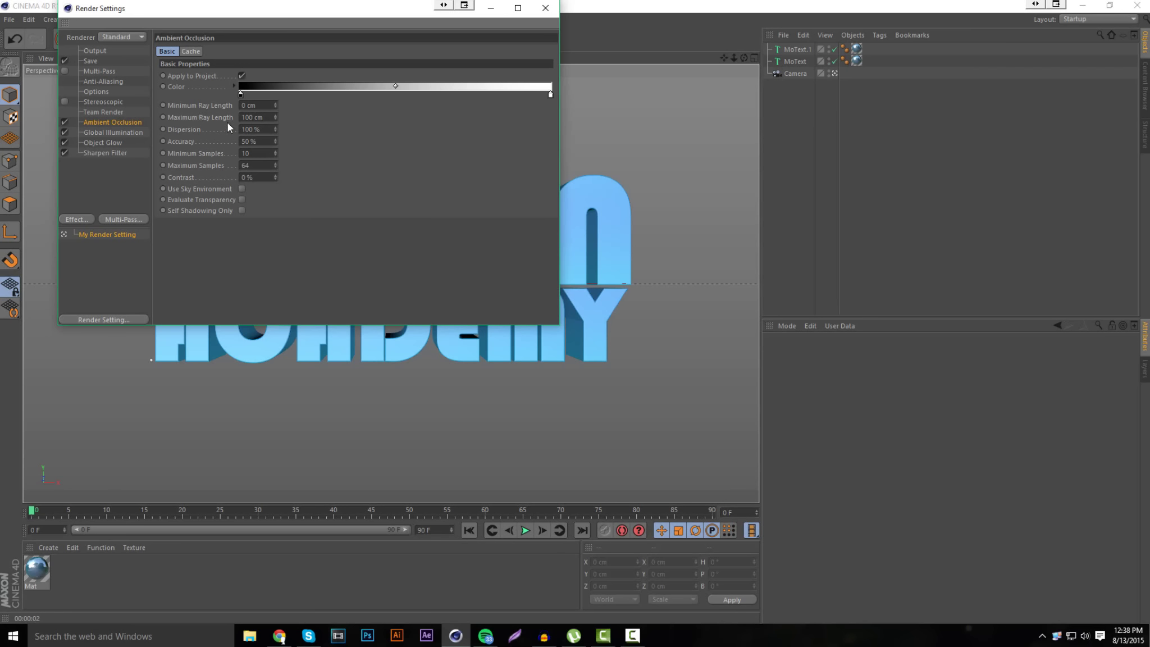
click(134, 132)
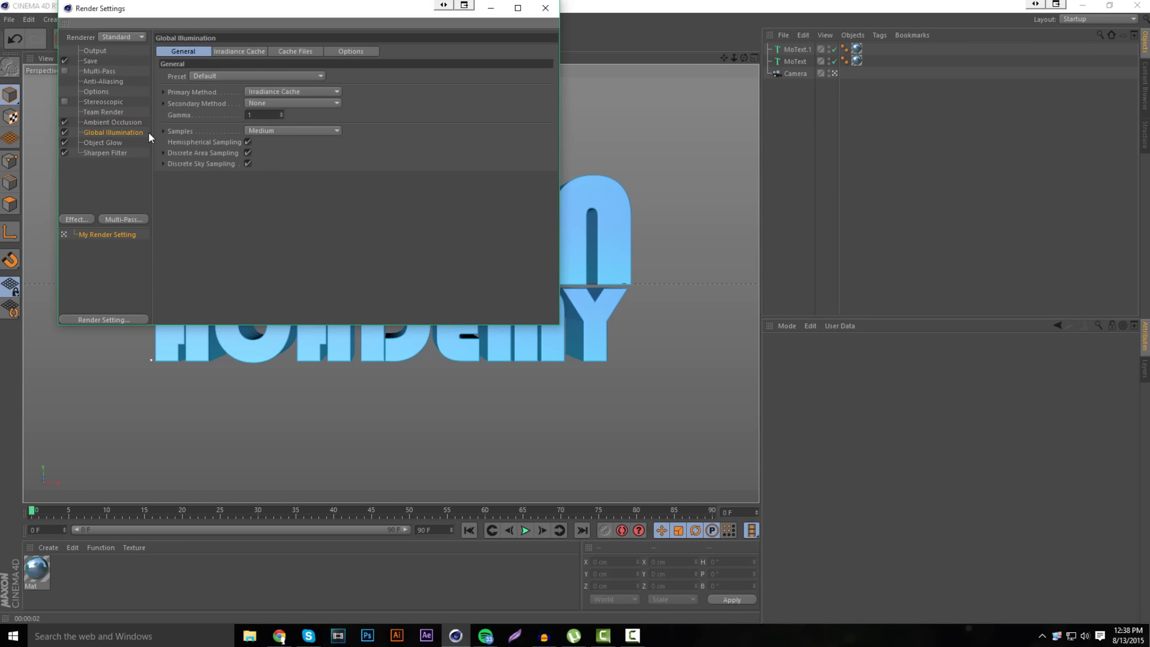
click(117, 142)
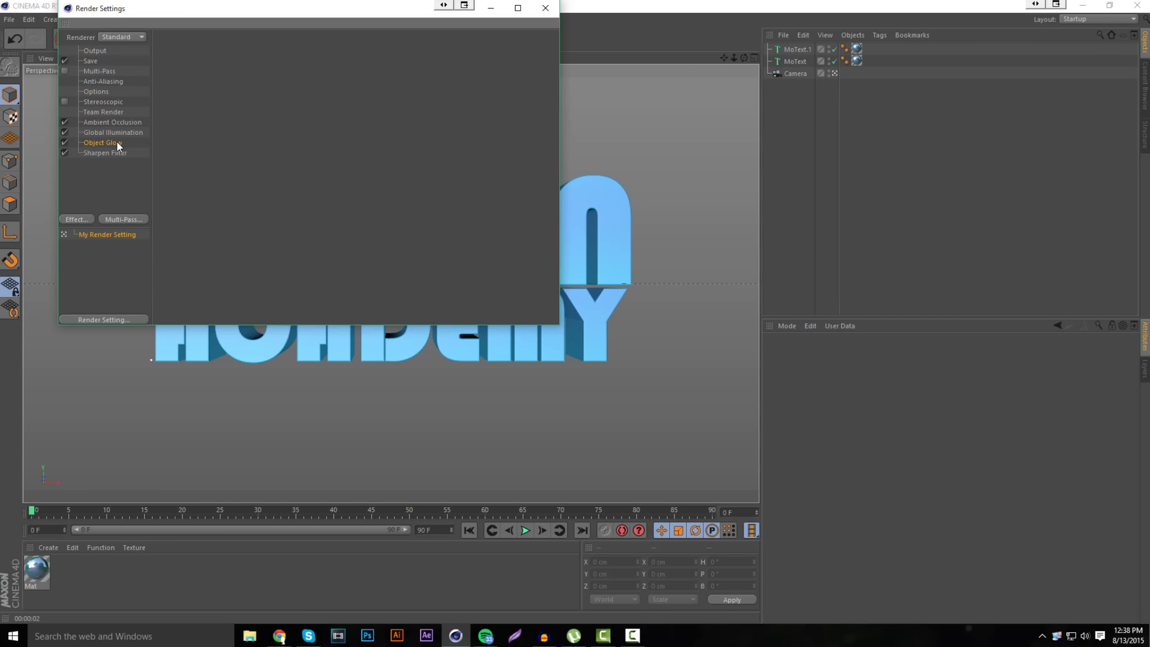
click(118, 152)
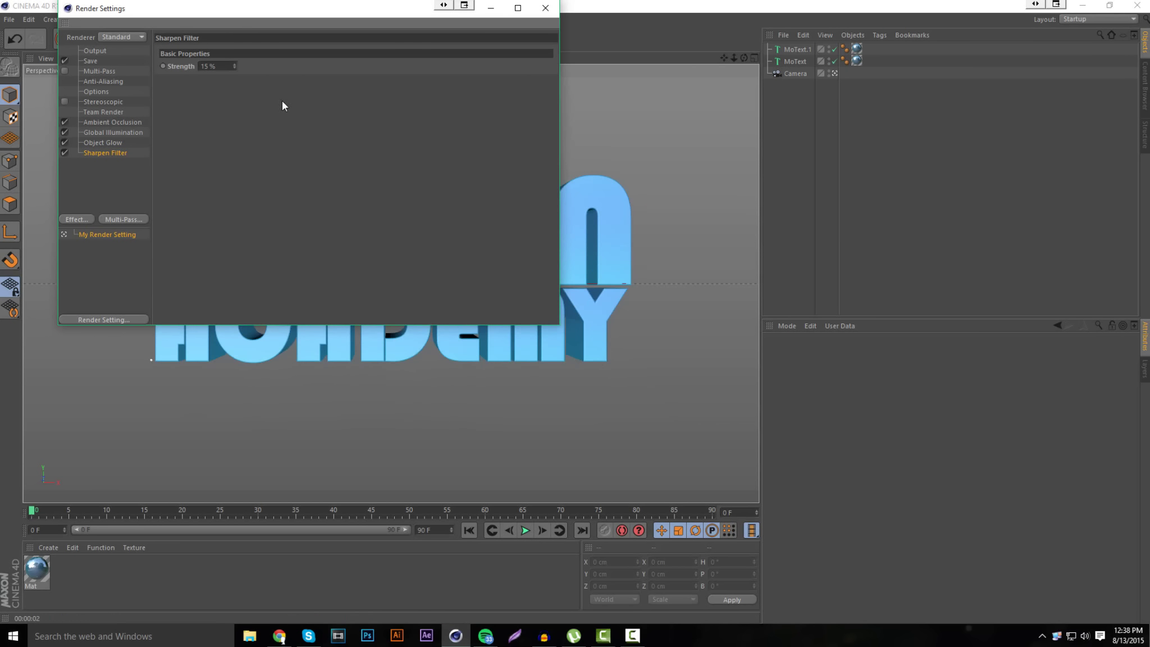
click(546, 8)
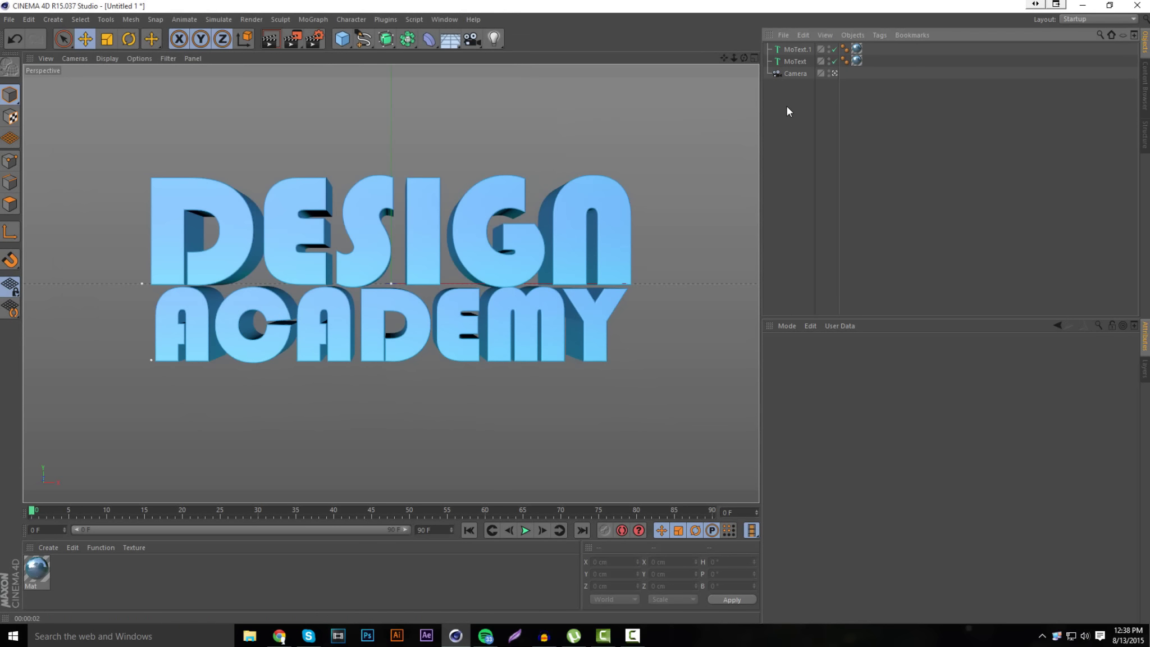
Step: Leave the camera view and add a new default Omni light to the scene
click(834, 73)
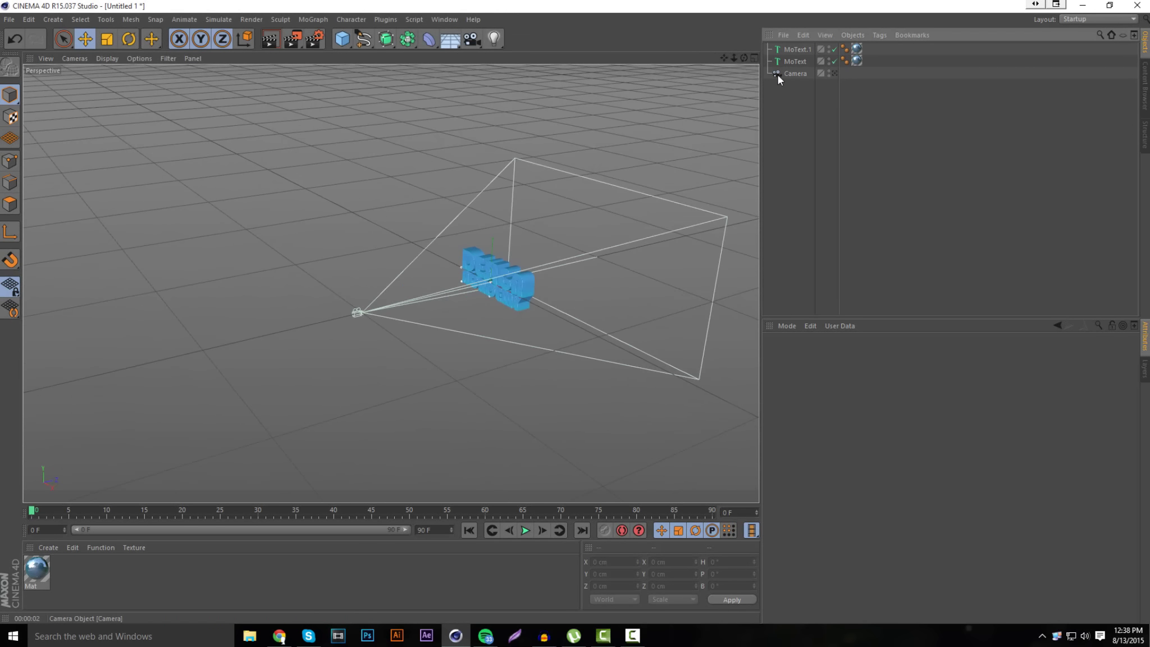
drag(744, 57, 529, 55)
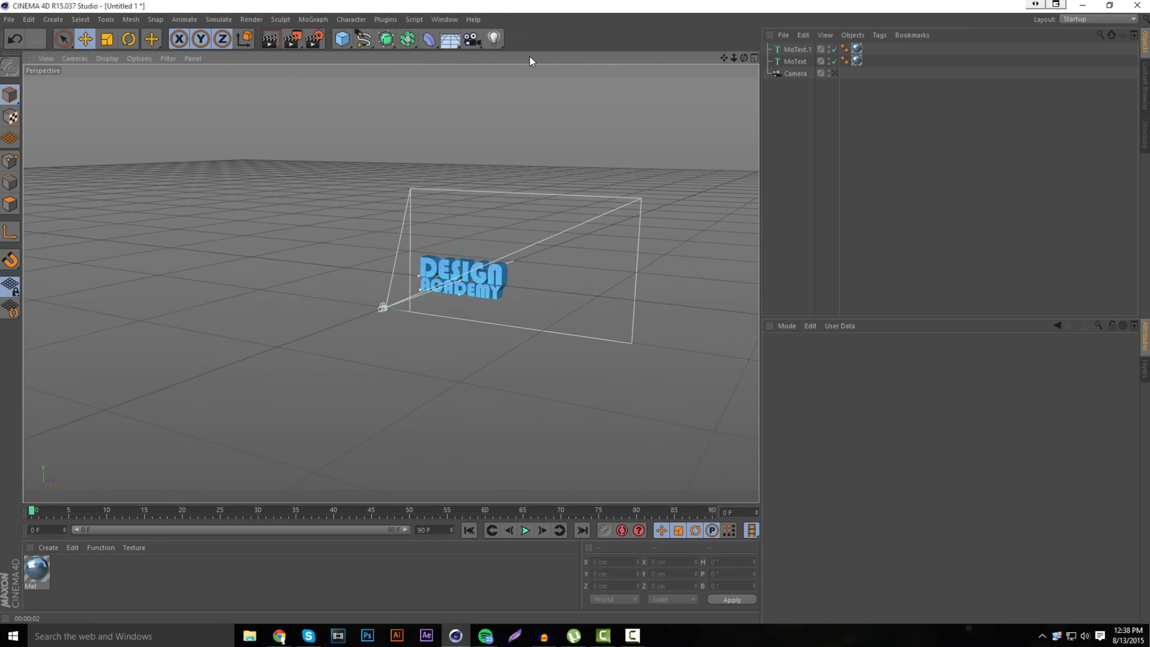
click(494, 43)
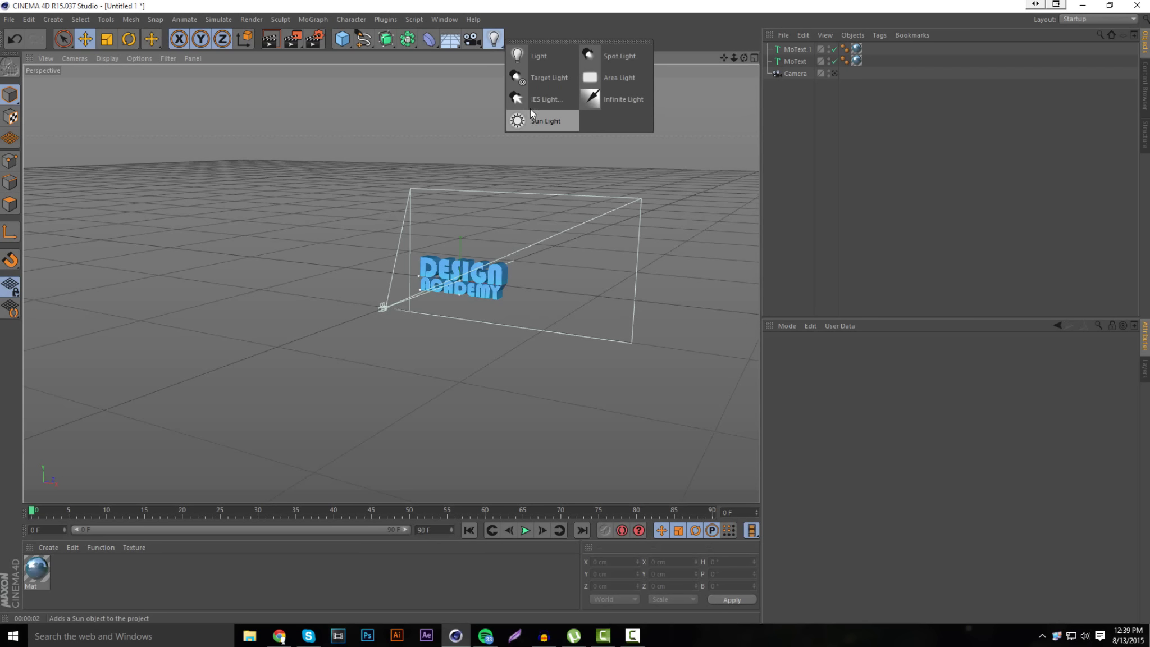
click(546, 61)
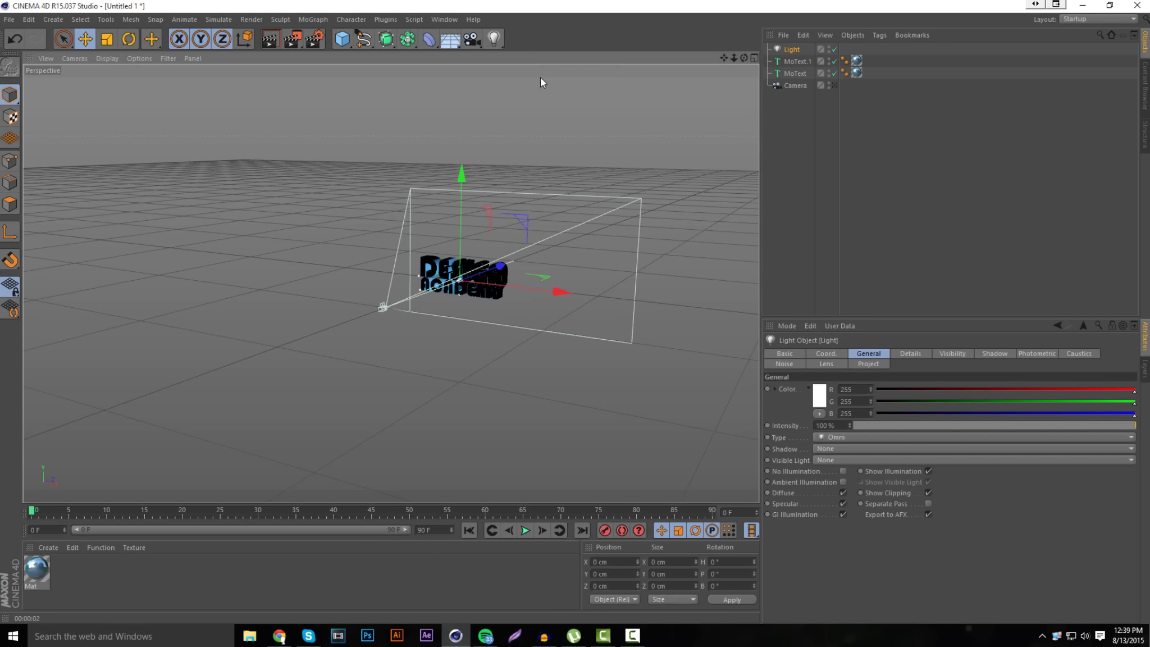
Step: Move the light back along Z to -1080.684 cm, near the camera
scroll(479, 284, up, 8)
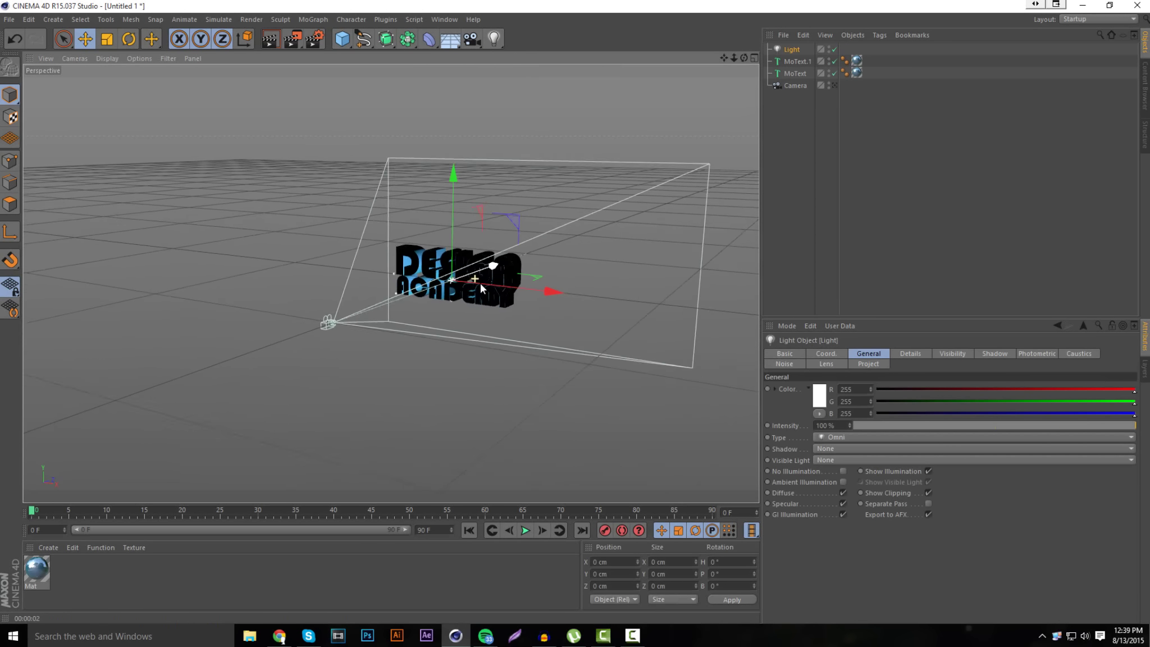
drag(513, 256, 244, 362)
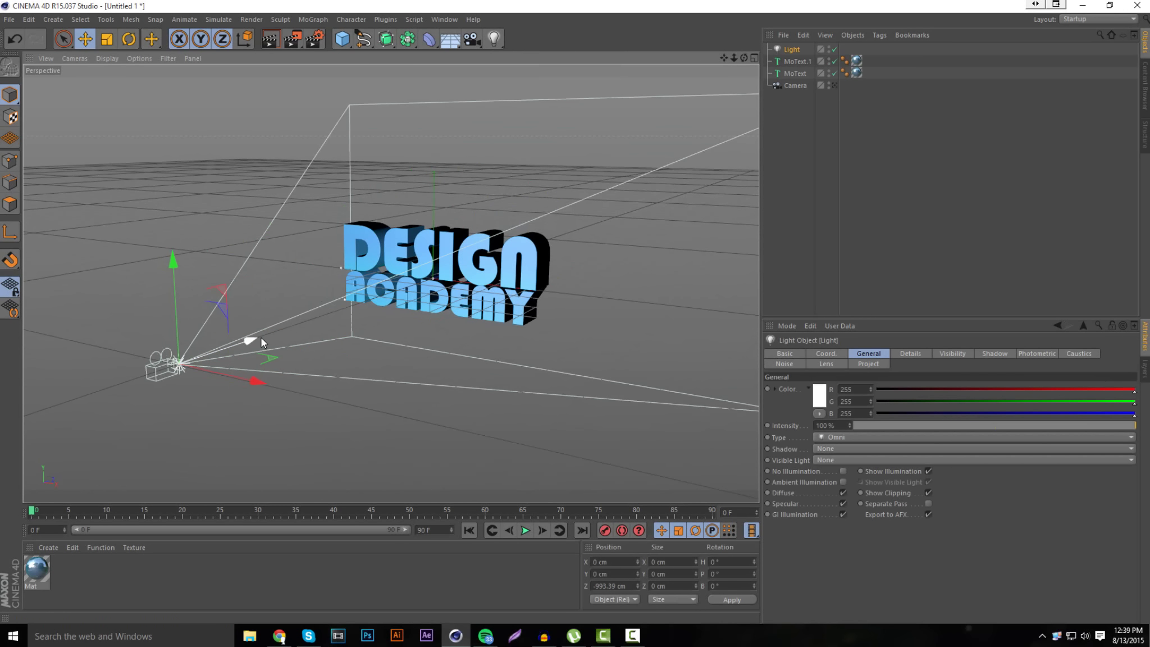
scroll(352, 320, down, 3)
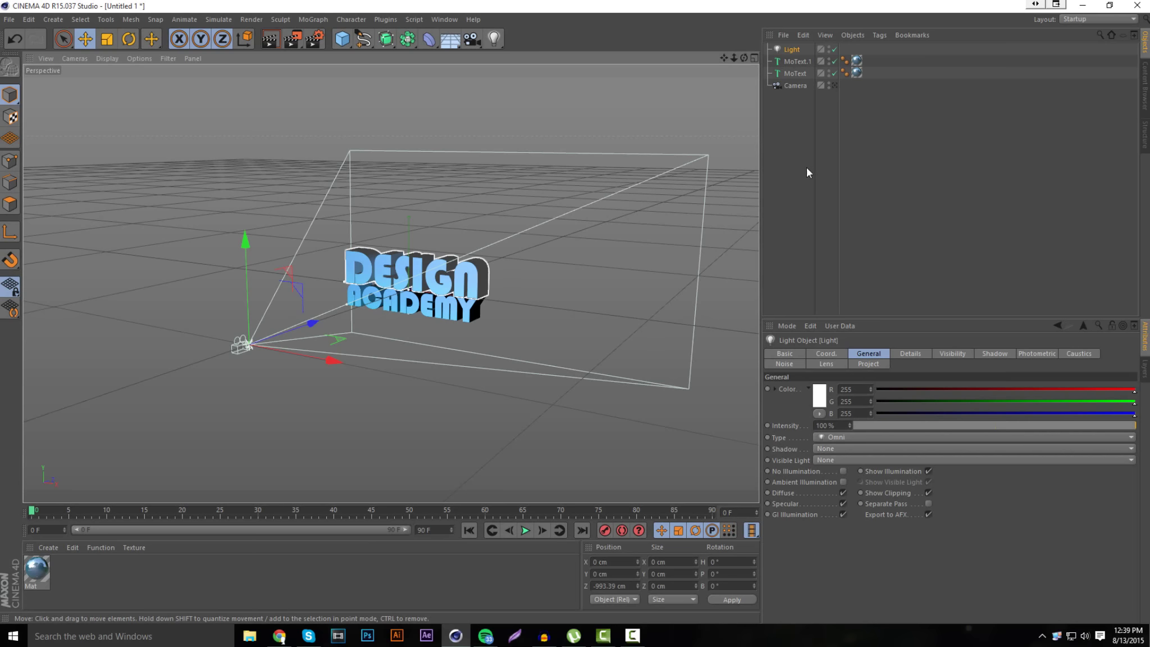
drag(318, 322, 302, 337)
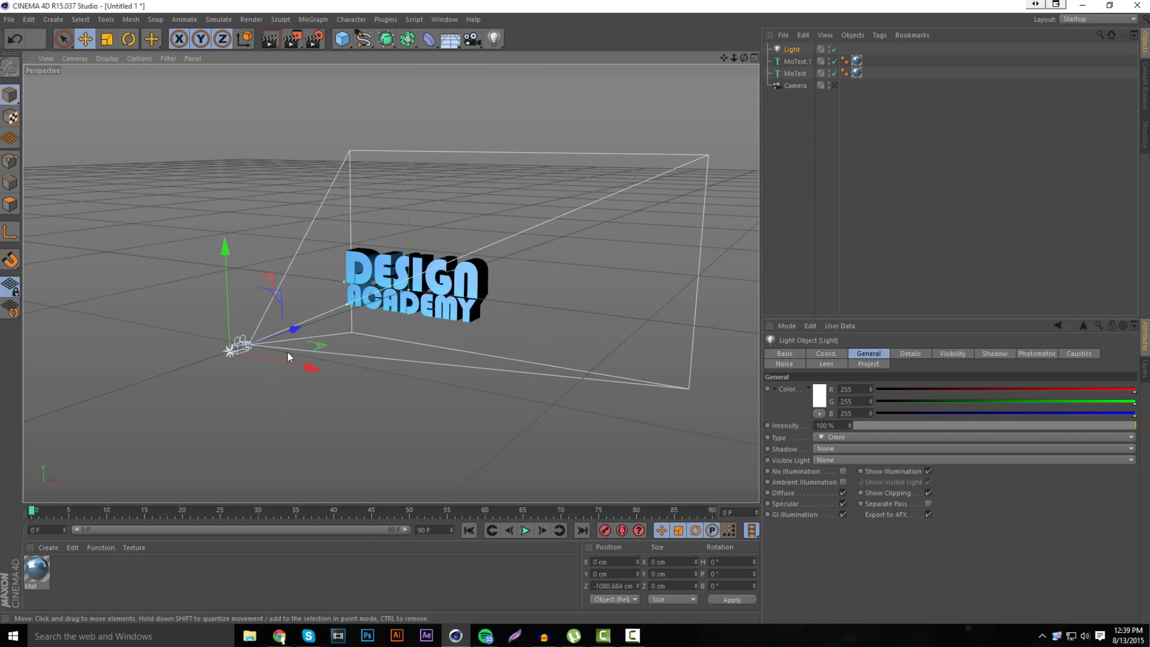
Step: Give the Omni light Raytraced (Hard) shadows, then test-render through the scene camera
click(831, 437)
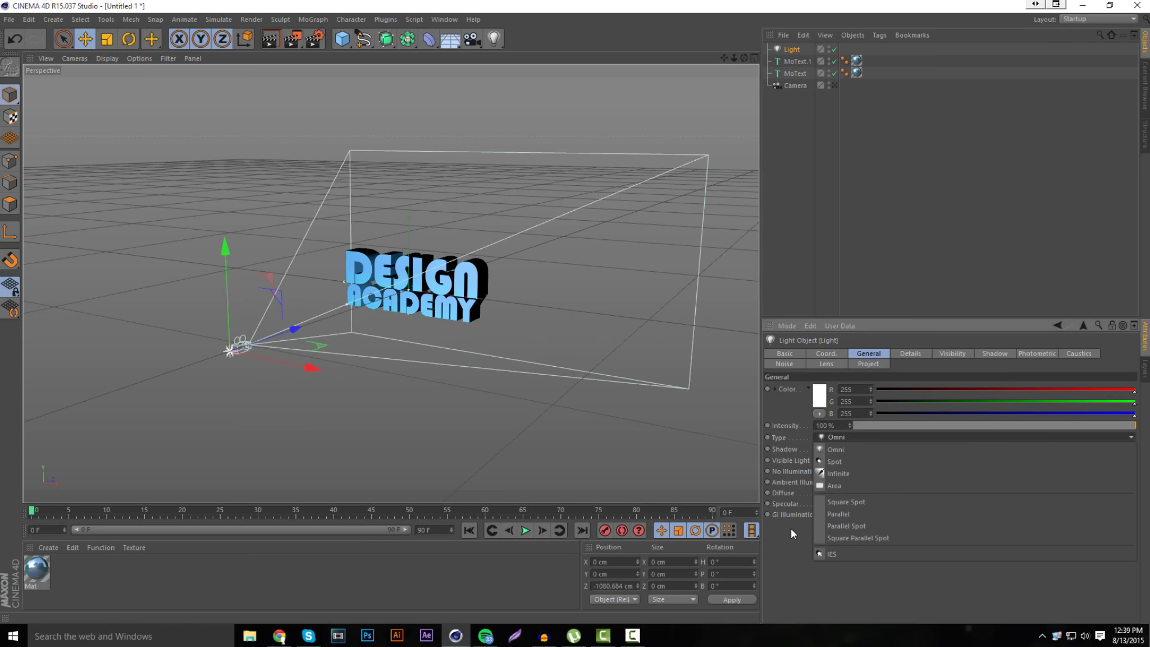
click(792, 530)
click(846, 449)
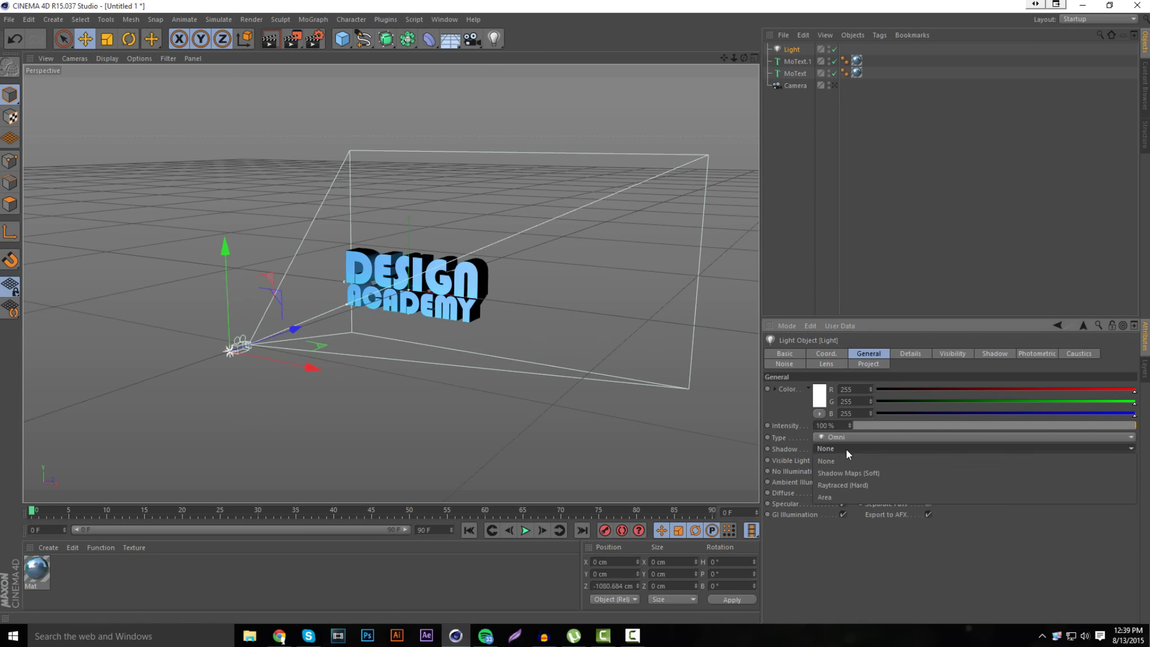
click(848, 484)
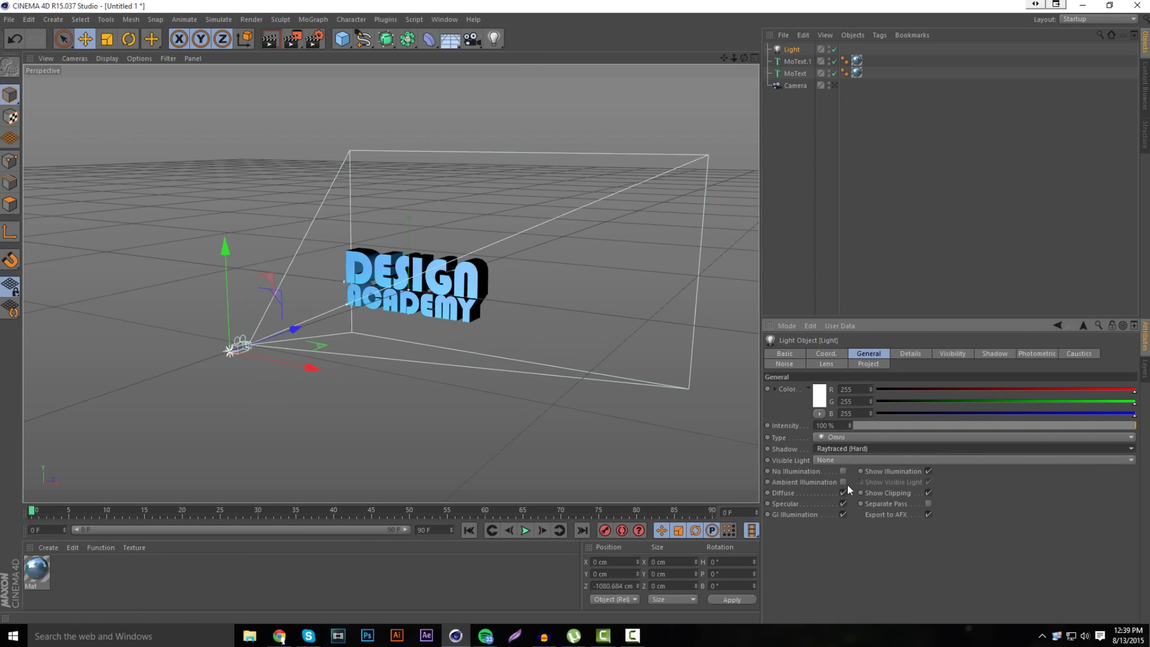
click(846, 449)
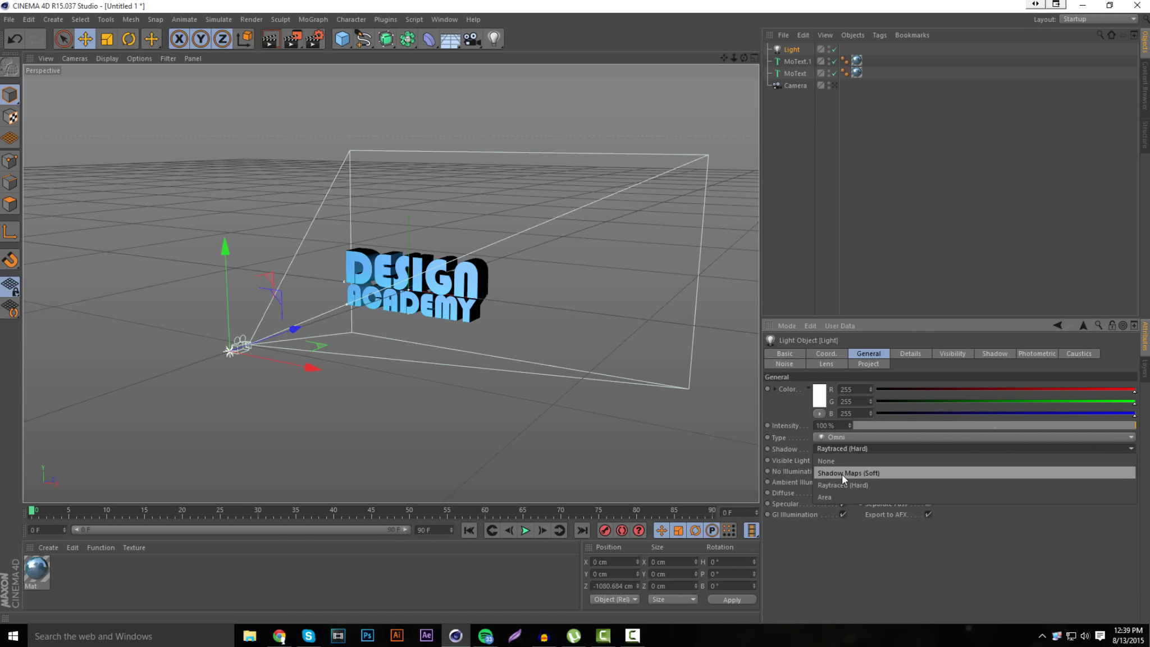
click(816, 243)
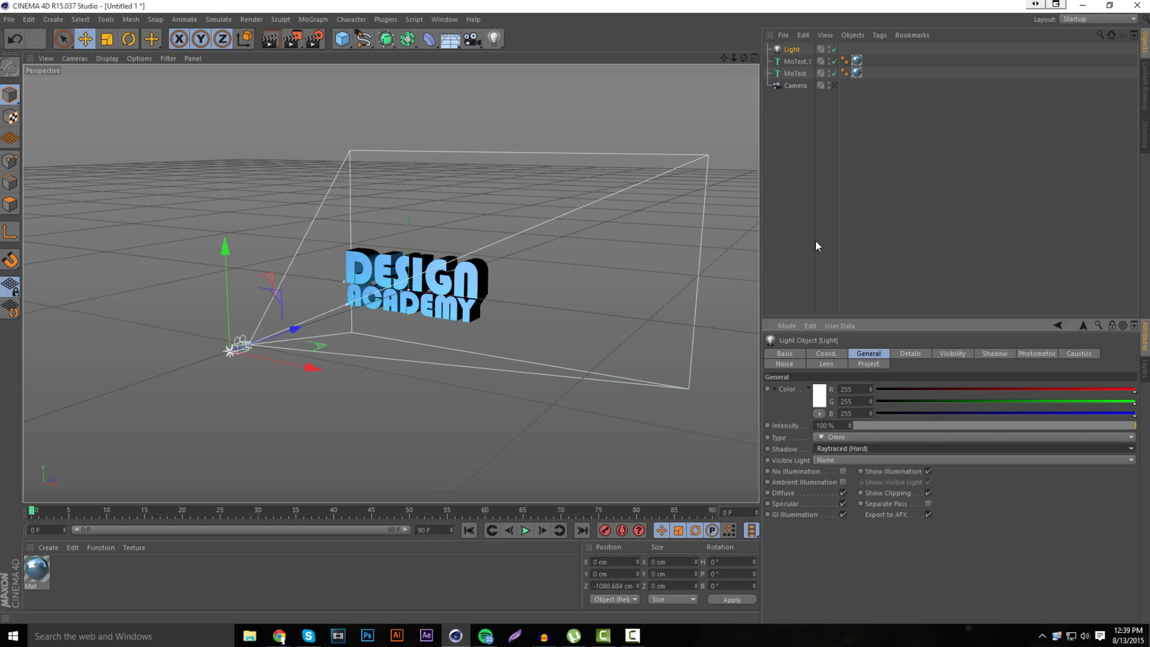
click(835, 85)
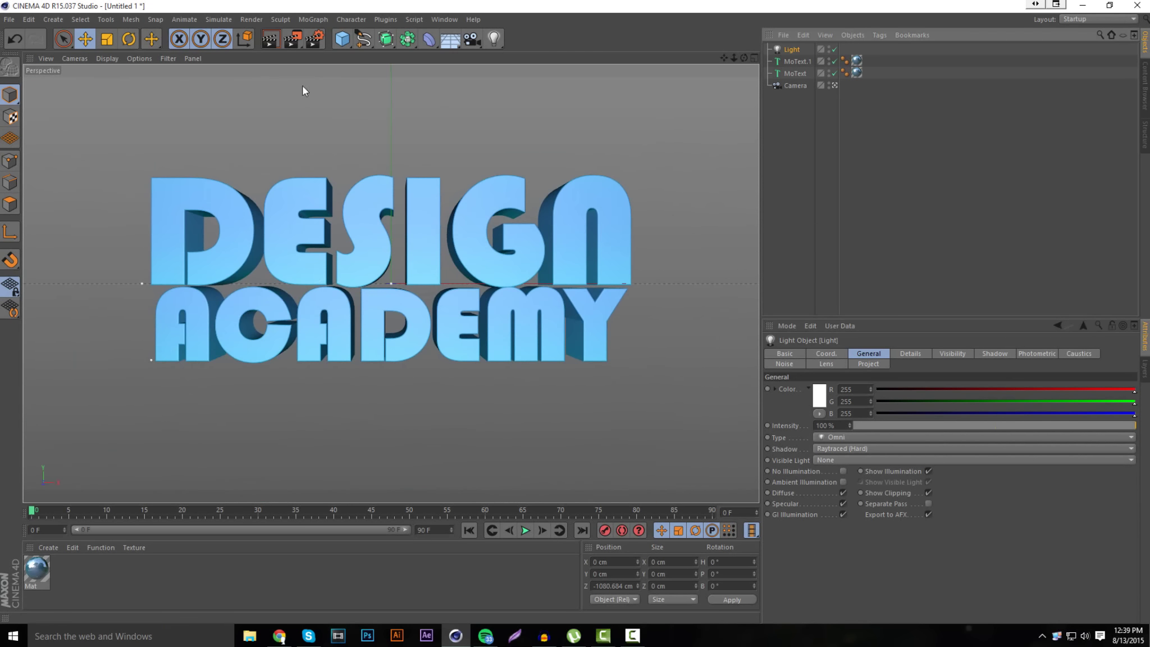
click(275, 40)
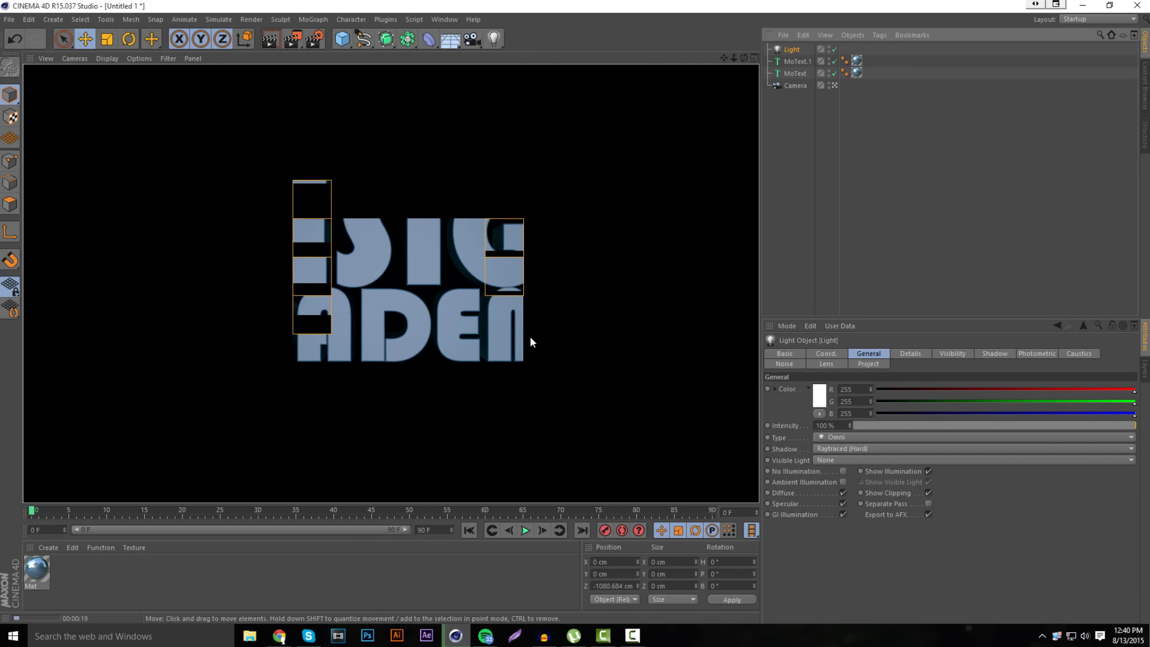
Step: Stop the render and move the light to the right side, at X 998.068 cm, Z -995.667 cm
click(793, 212)
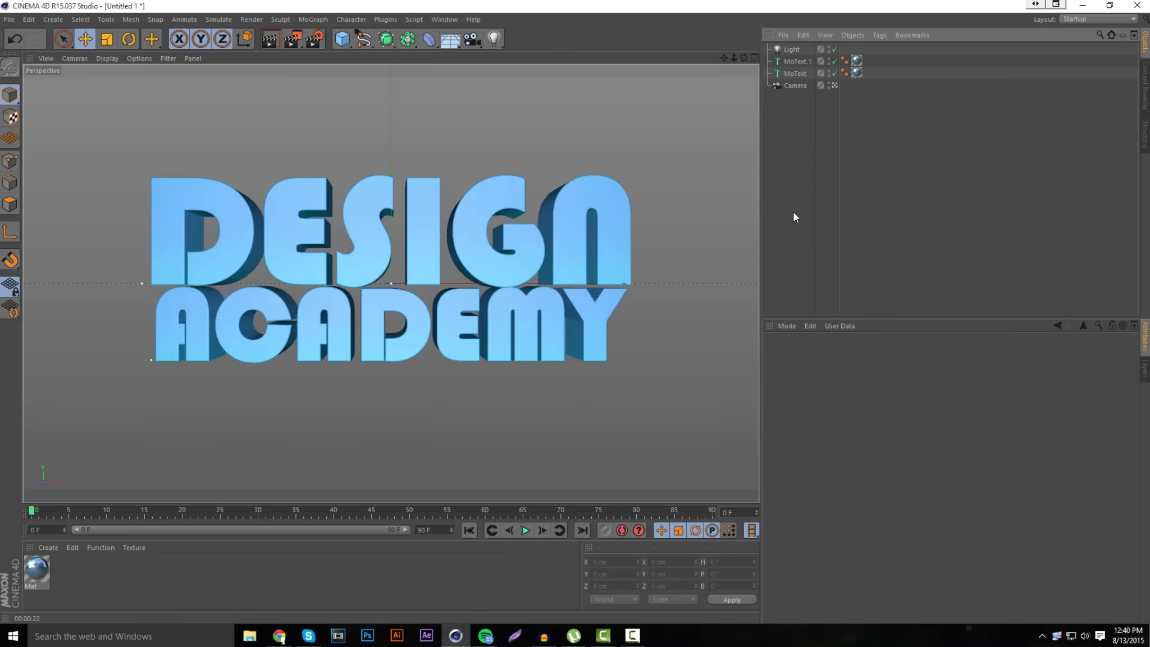
click(834, 85)
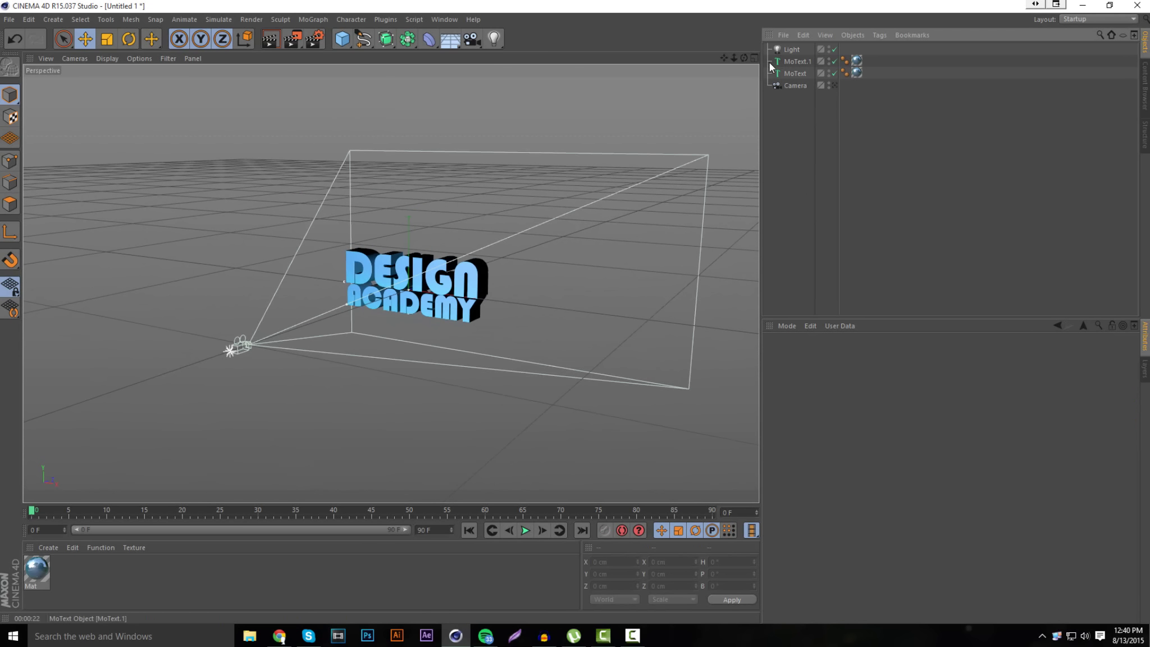
click(789, 49)
drag(750, 59, 708, 85)
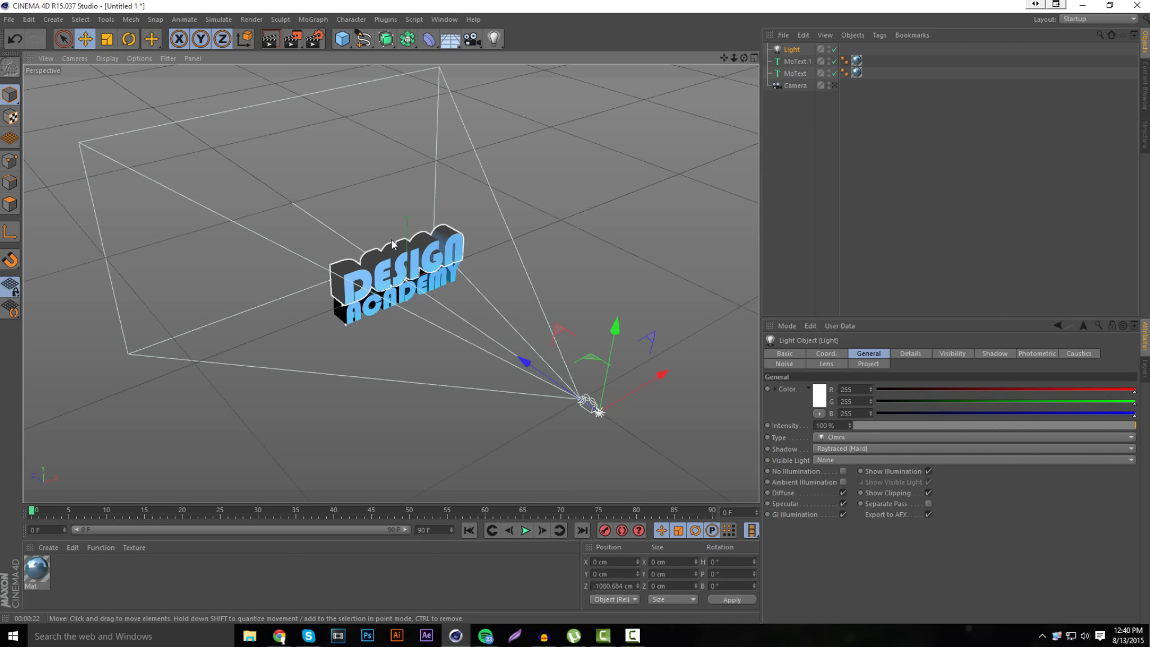
drag(592, 402, 470, 385)
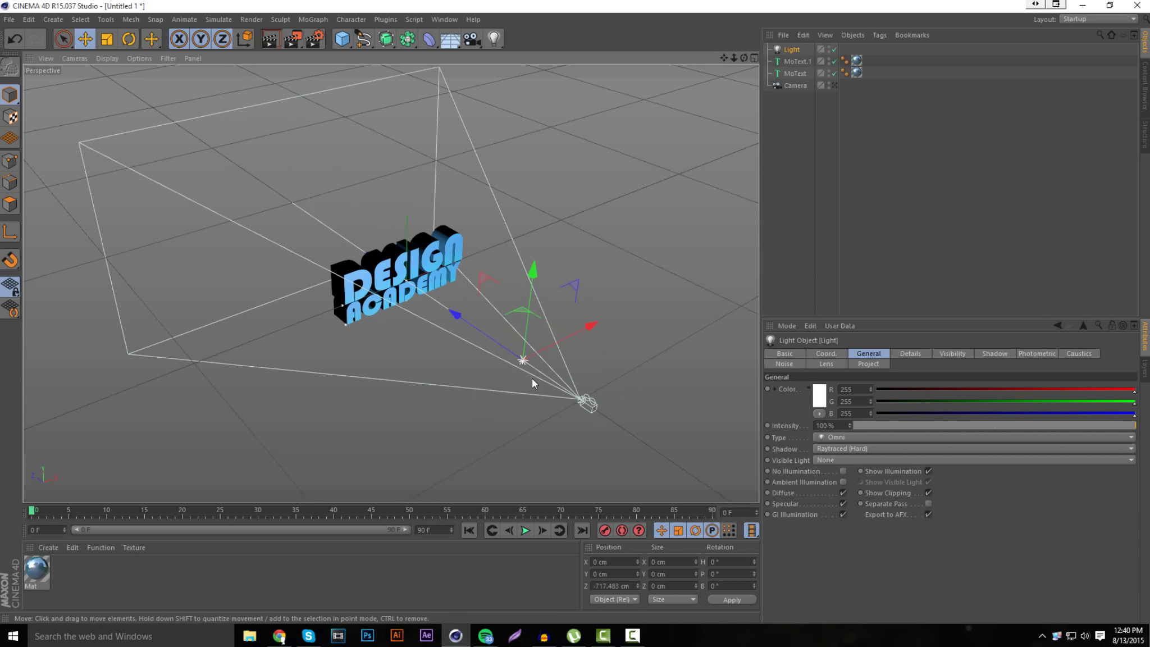
drag(725, 58, 520, 260)
drag(615, 233, 668, 236)
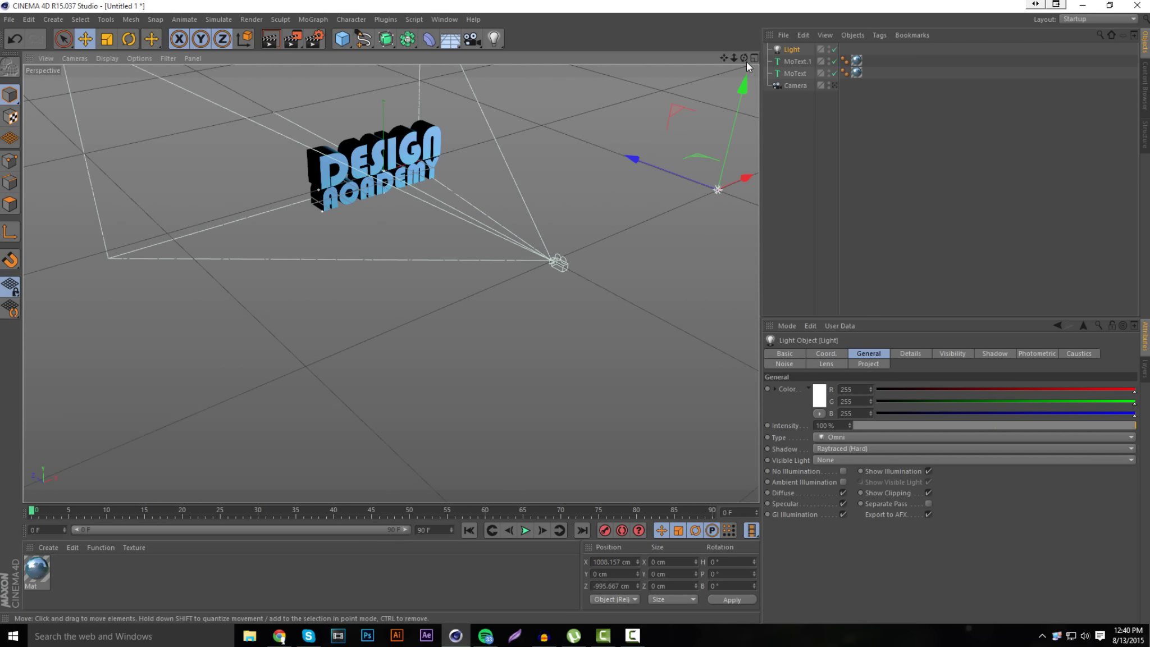
mouse_move(744, 58)
mouse_down()
mouse_move(755, 68)
mouse_move(737, 60)
mouse_up()
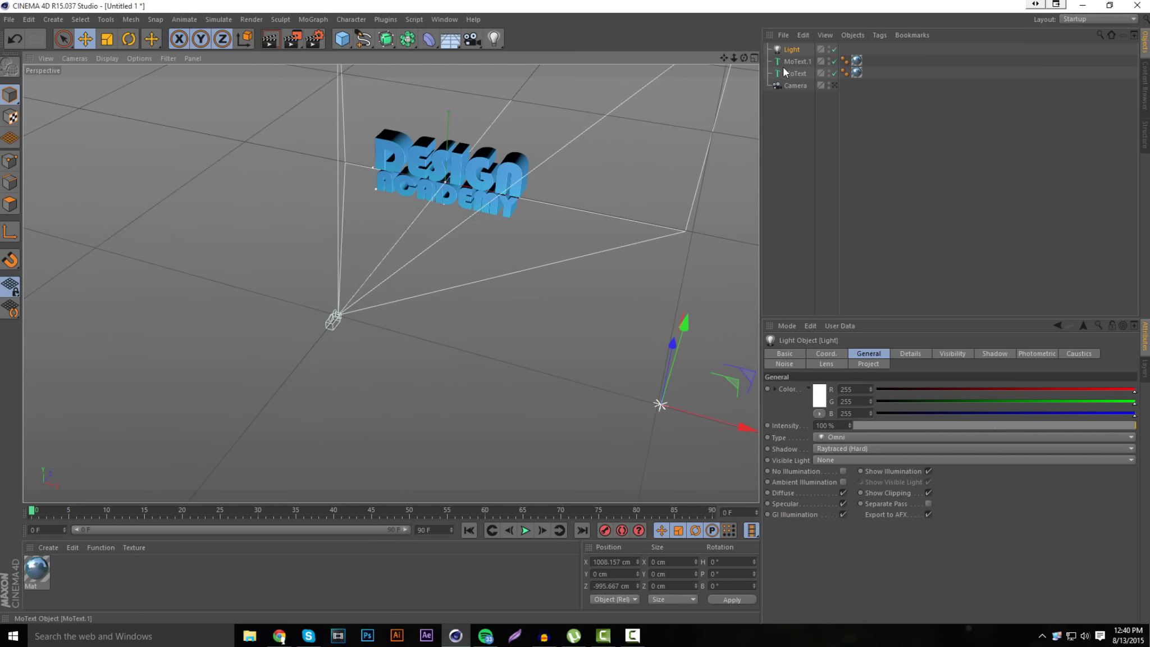
drag(731, 424, 727, 422)
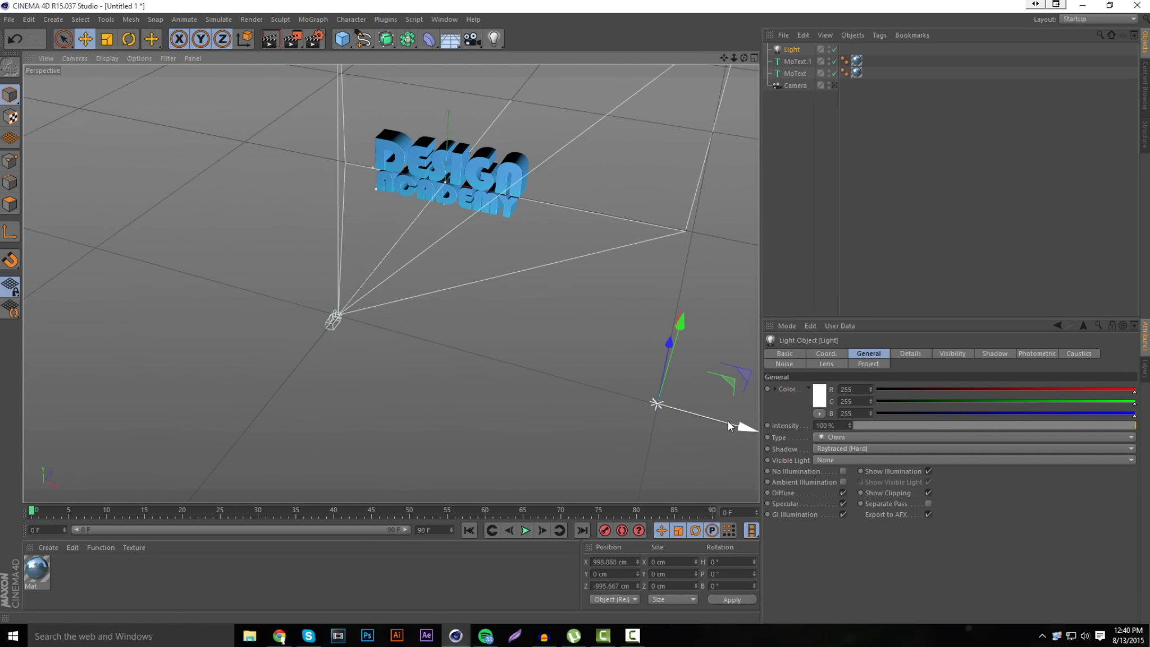
Step: Duplicate the light as Light.1 and move it forward and further right along X
key(ctrl+c)
key(ctrl+v)
drag(724, 58, 380, 280)
drag(601, 311, 672, 171)
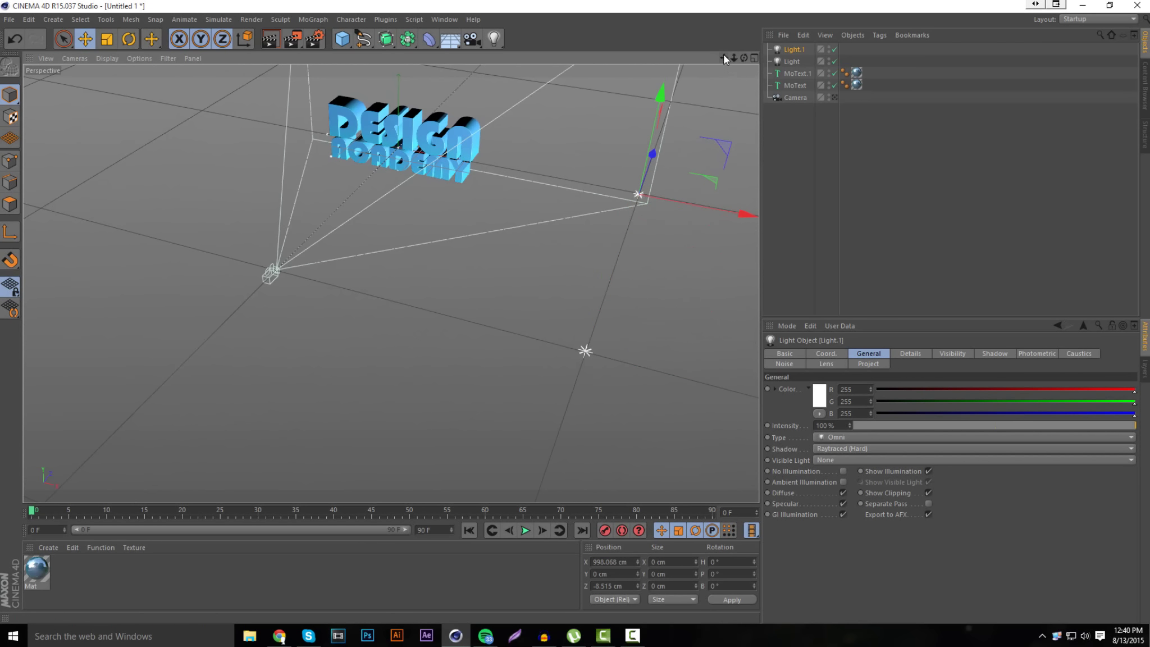
drag(725, 55, 662, 118)
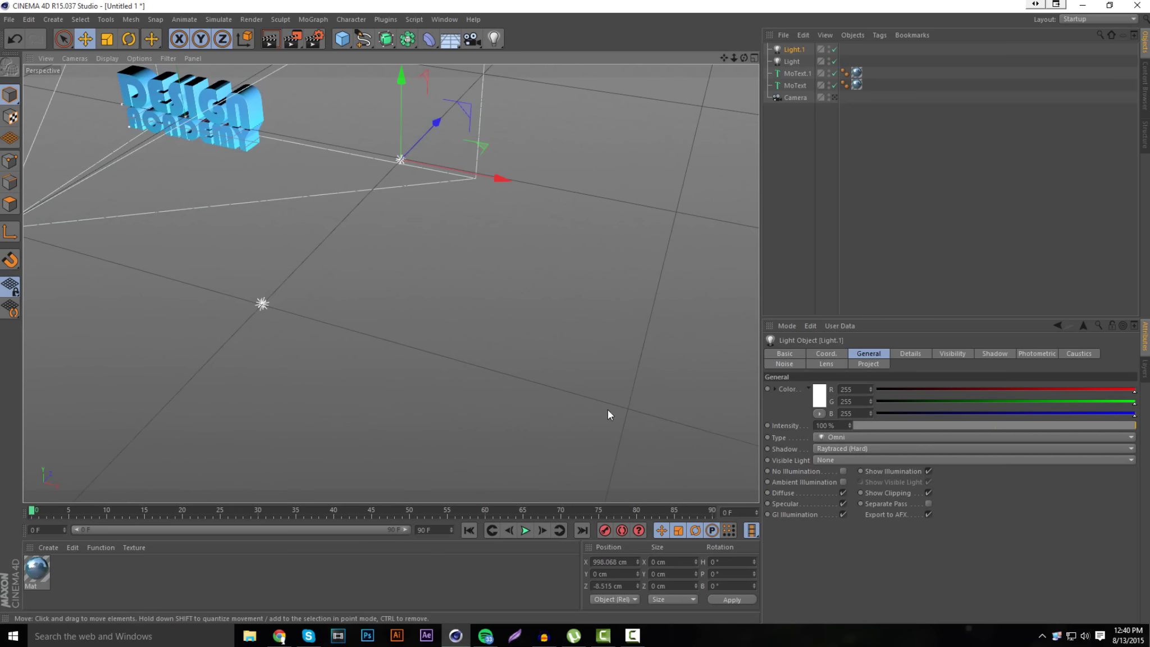
drag(506, 178, 641, 229)
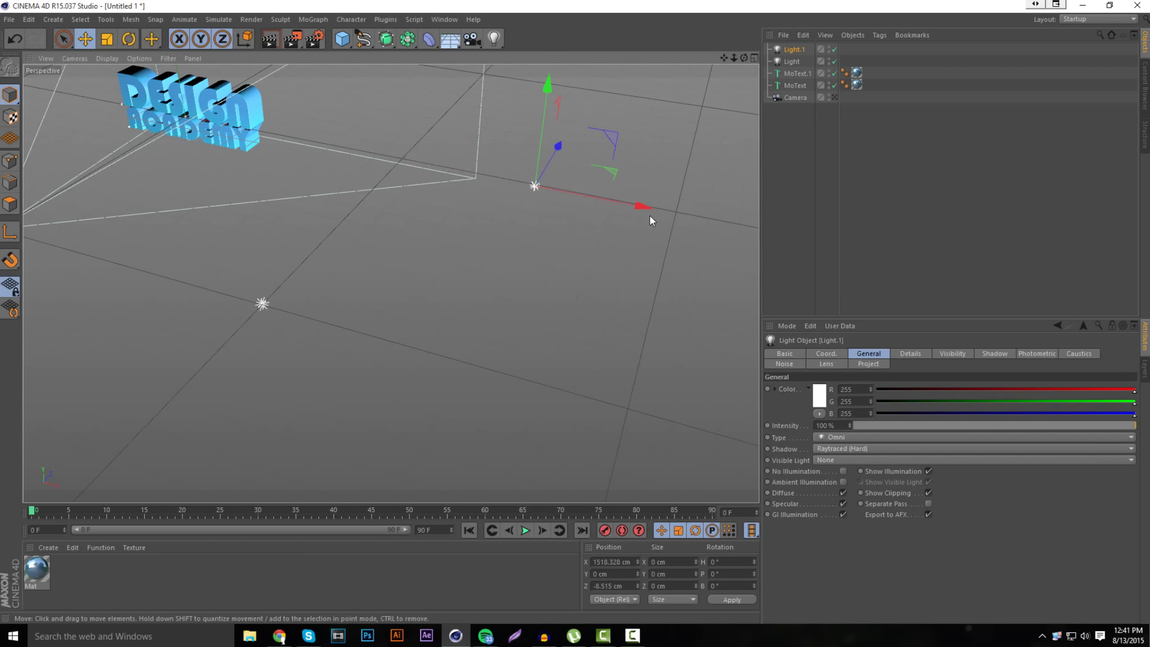
drag(617, 199, 639, 208)
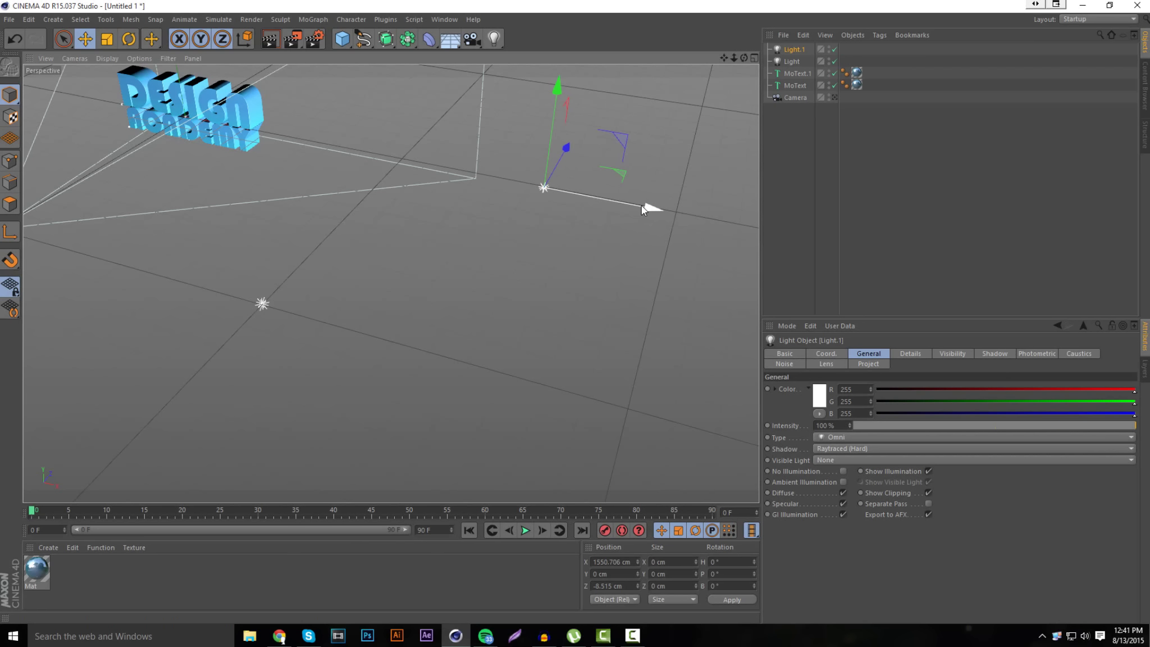
drag(642, 206, 639, 207)
Step: Duplicate Light.1 as Light.2 at X 1997.99 cm, and settle Light.1 at X 1520.079 cm
key(ctrl+c)
key(ctrl+v)
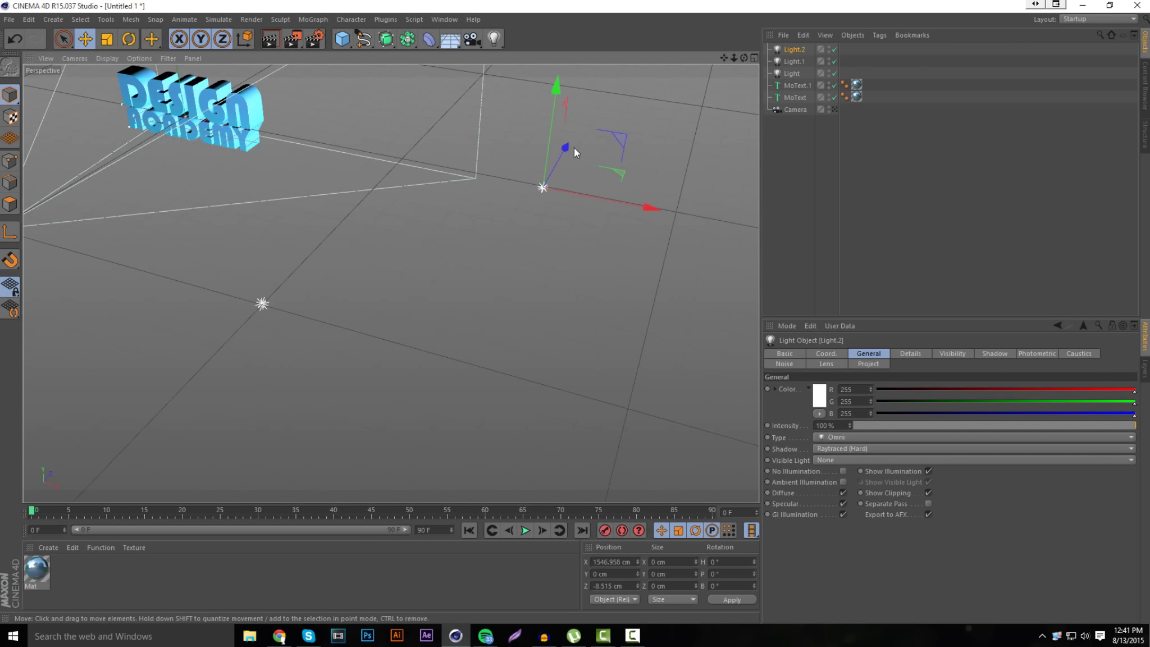
drag(574, 148, 500, 311)
drag(549, 387, 740, 449)
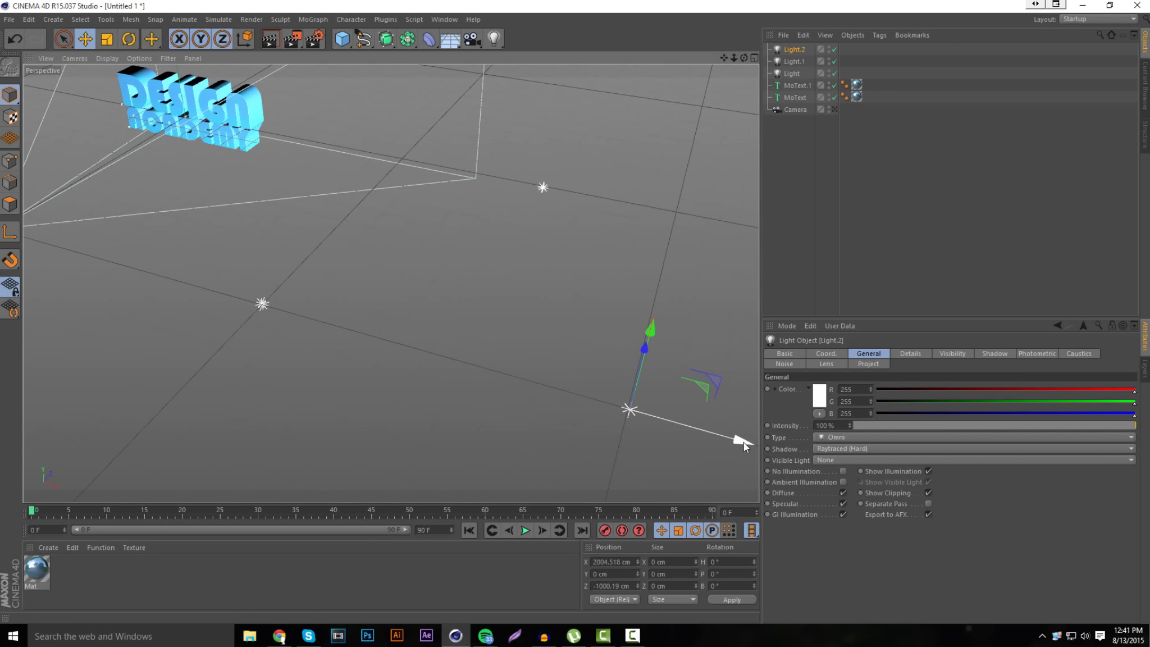
drag(744, 442, 741, 442)
drag(745, 60, 481, 215)
click(443, 214)
drag(747, 56, 744, 62)
drag(612, 235, 595, 232)
click(776, 191)
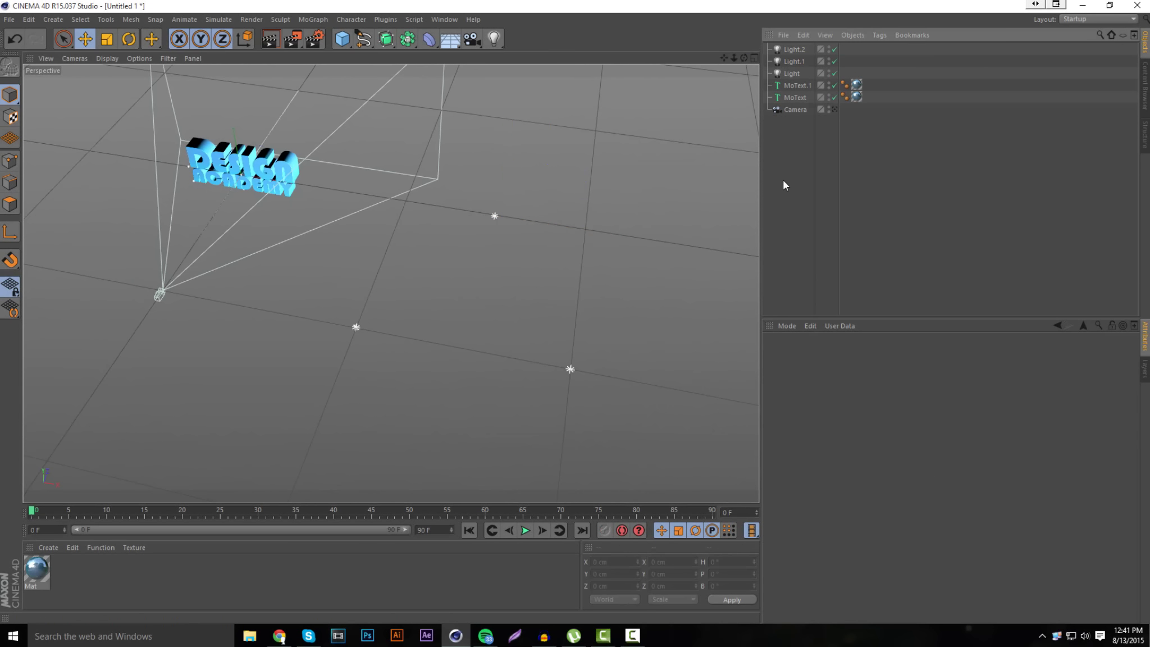
click(835, 110)
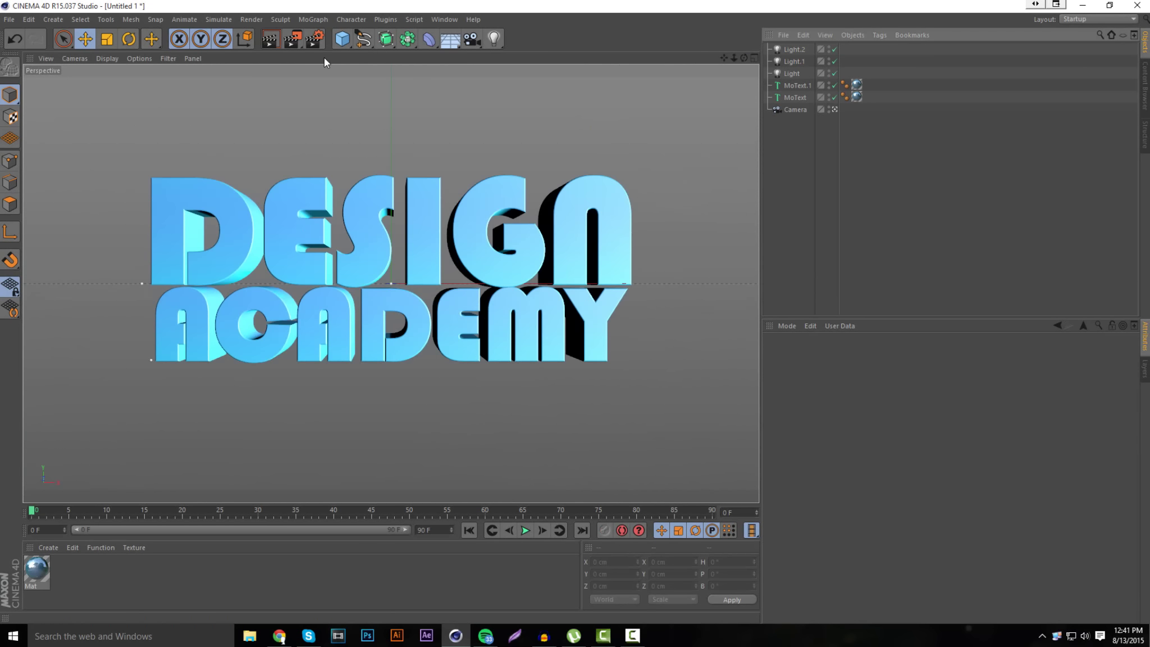
click(270, 38)
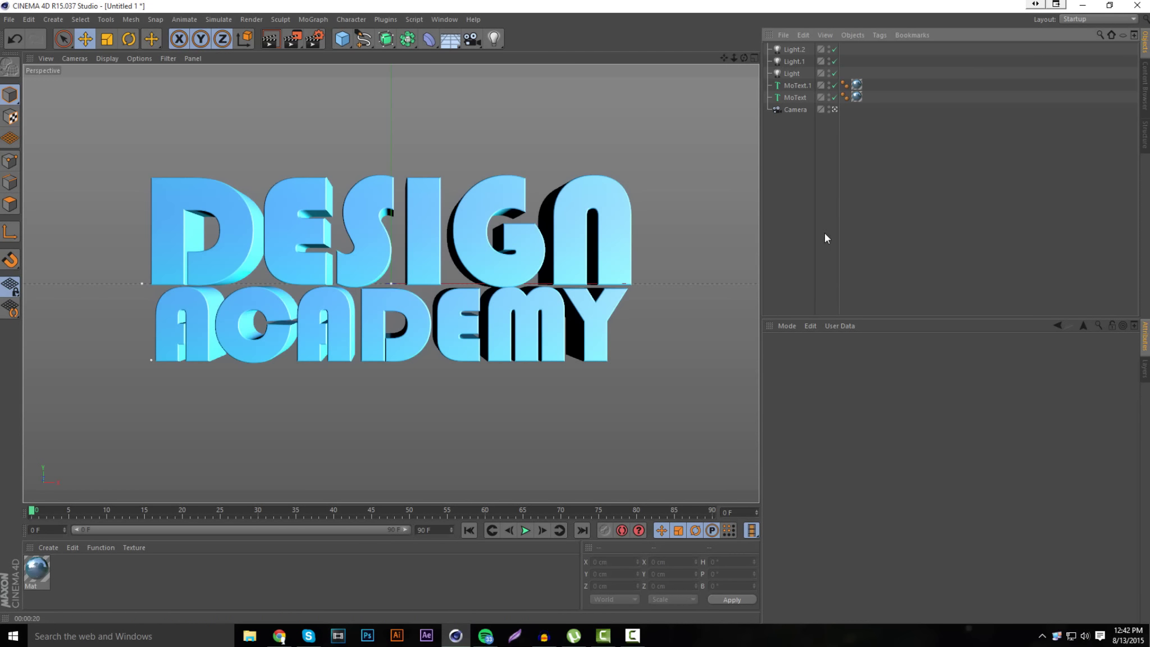
click(825, 234)
click(835, 109)
click(569, 369)
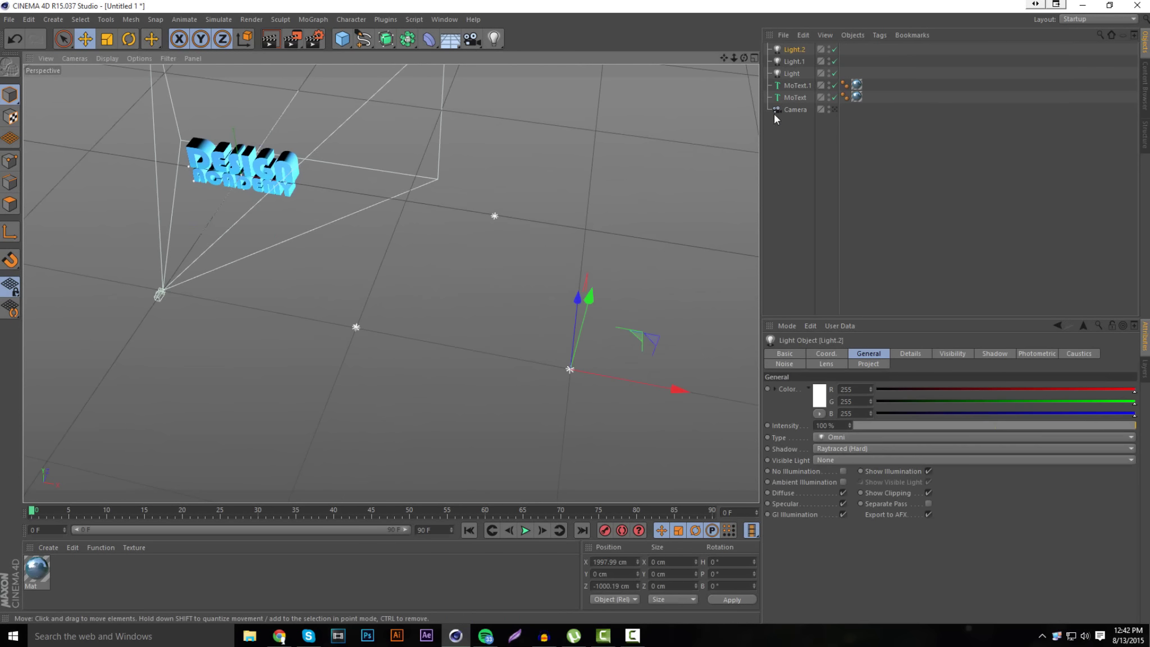
Step: Duplicate Light, Light.1 and Light.2 as Light.3 to Light.5, raising them and shifting them left
click(792, 73)
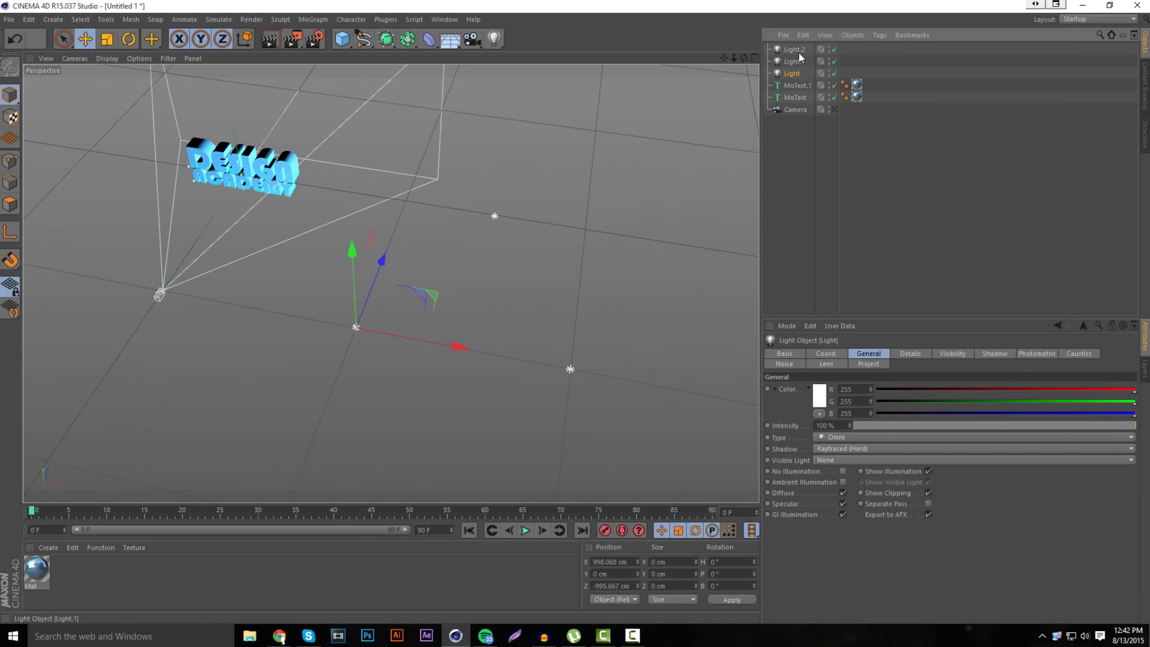
shift+click(798, 51)
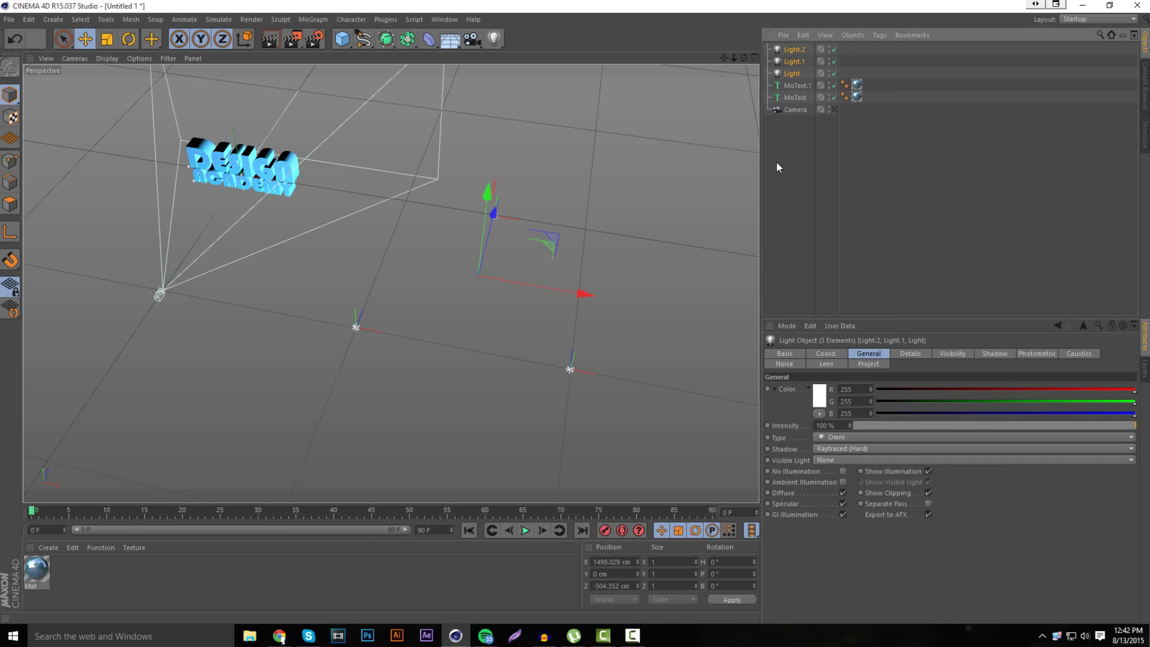
key(ctrl+c)
key(ctrl+v)
drag(488, 196, 499, 112)
drag(725, 62, 717, 70)
drag(605, 199, 296, 192)
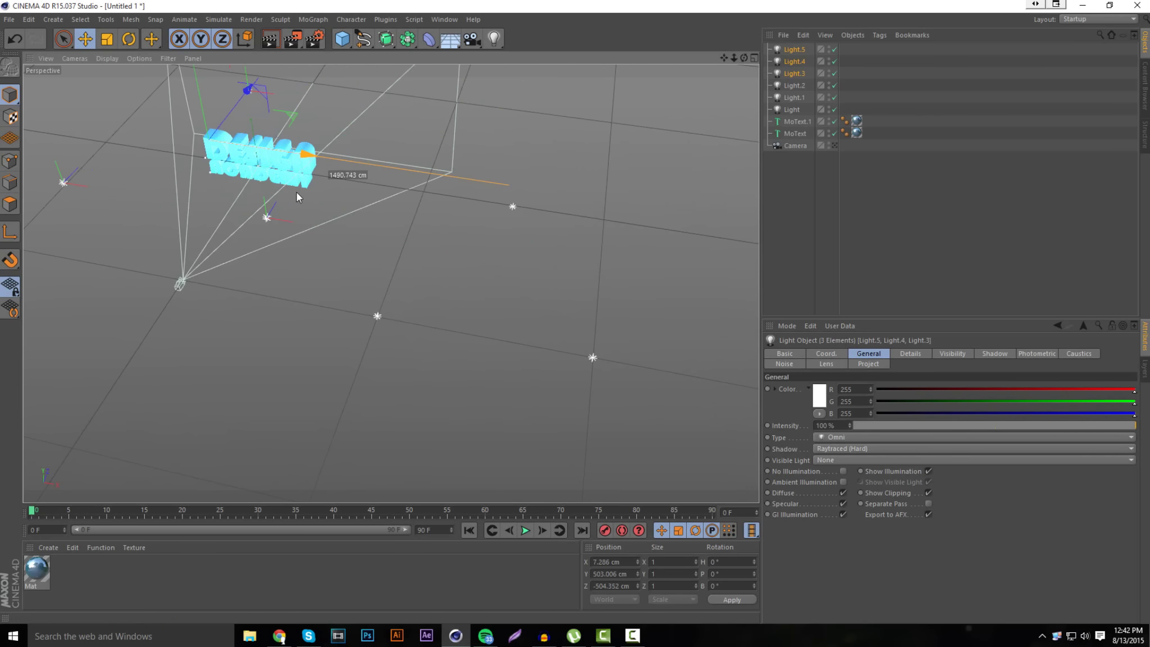
Step: Centre the copies at X 1.499 cm, Y 503.006 cm, then reselect Light, Light.1 and Light.2
click(754, 59)
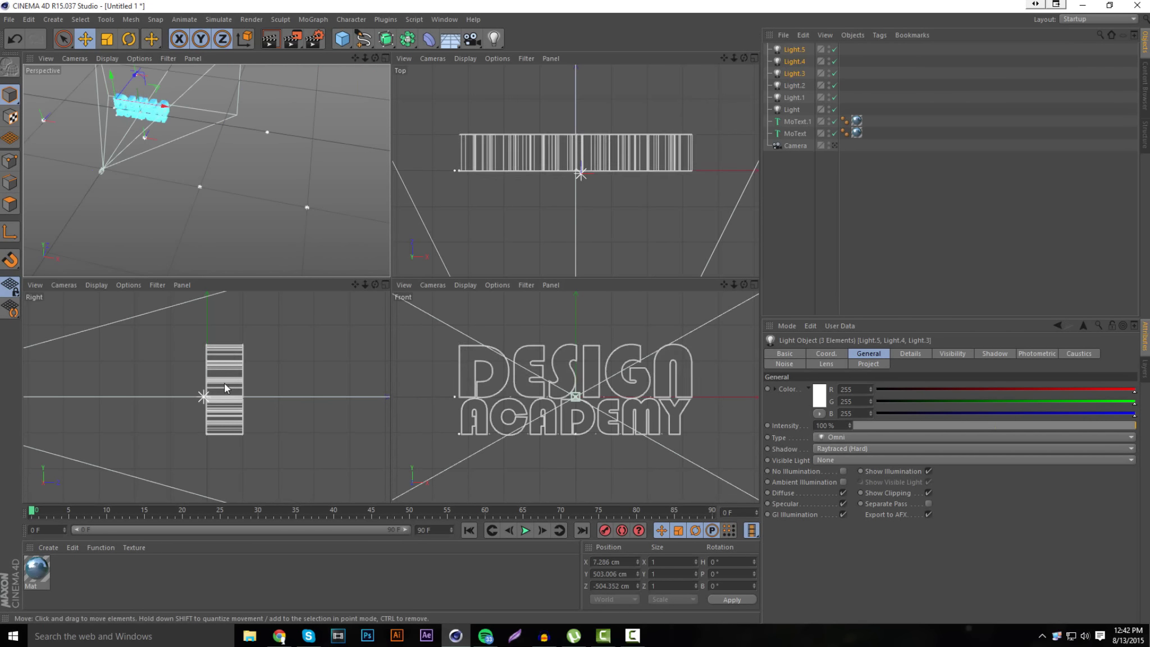
scroll(587, 219, down, 6)
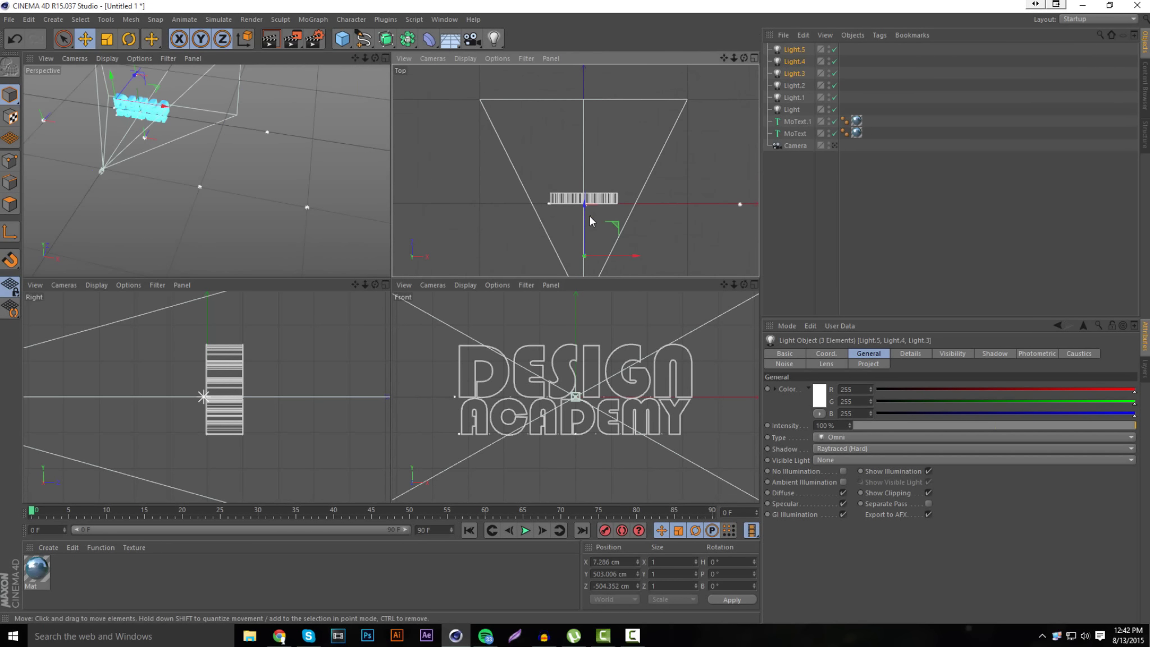
mouse_move(590, 255)
mouse_down()
mouse_move(675, 261)
mouse_move(620, 272)
mouse_move(587, 261)
mouse_up()
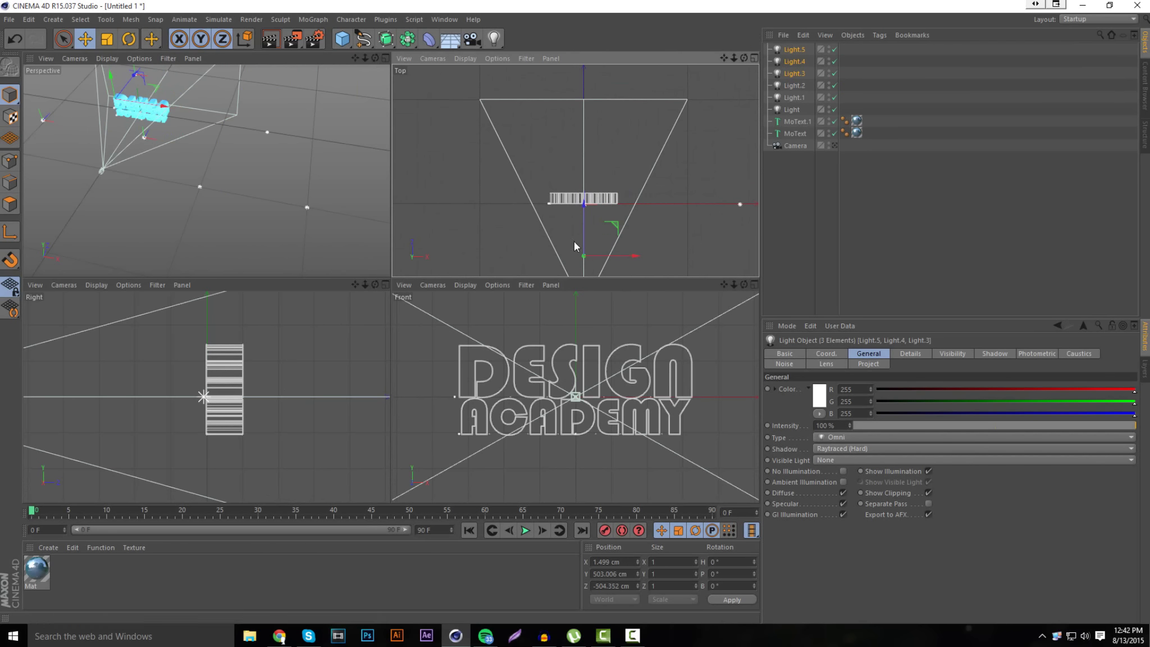
click(386, 58)
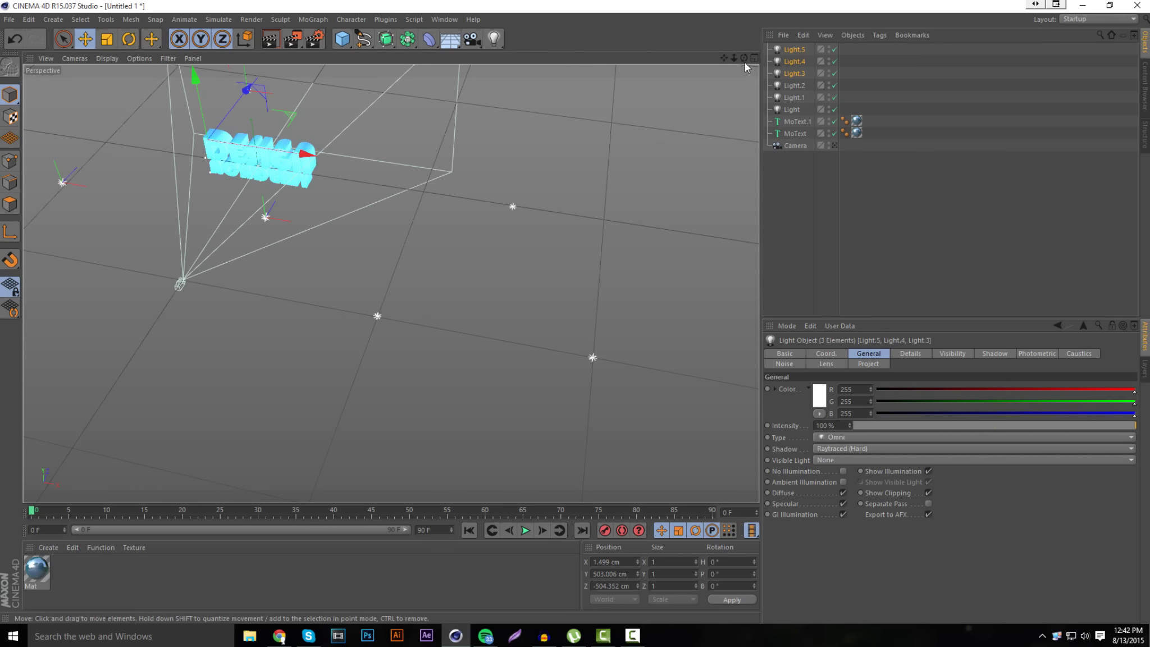
drag(744, 57, 713, 62)
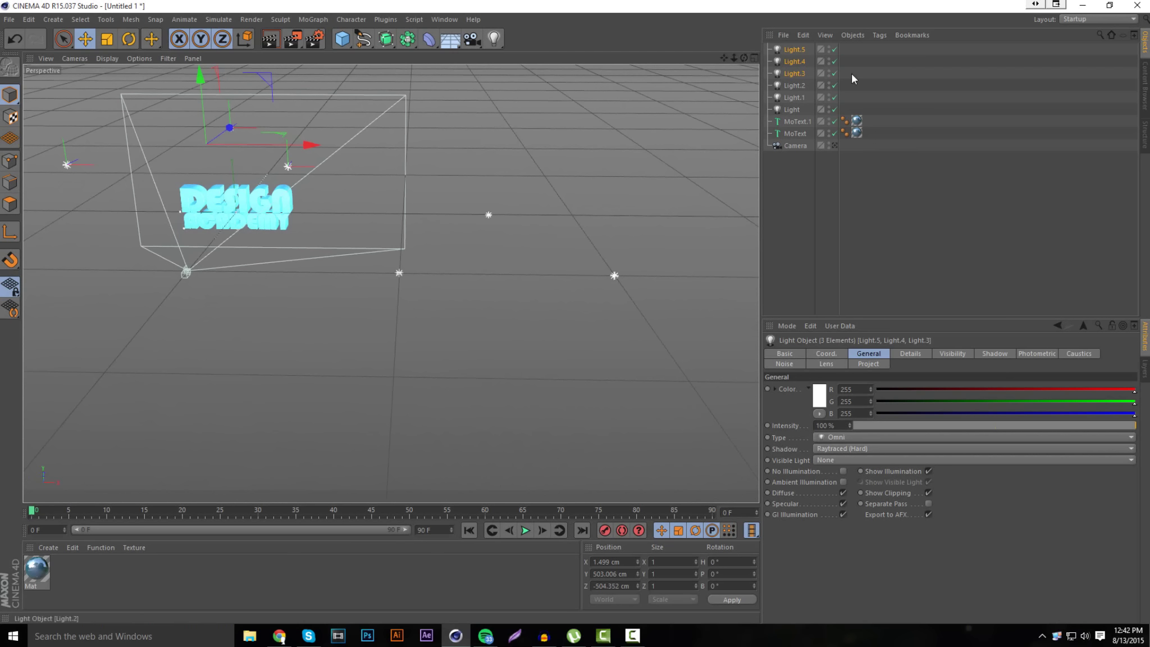
drag(853, 82, 786, 112)
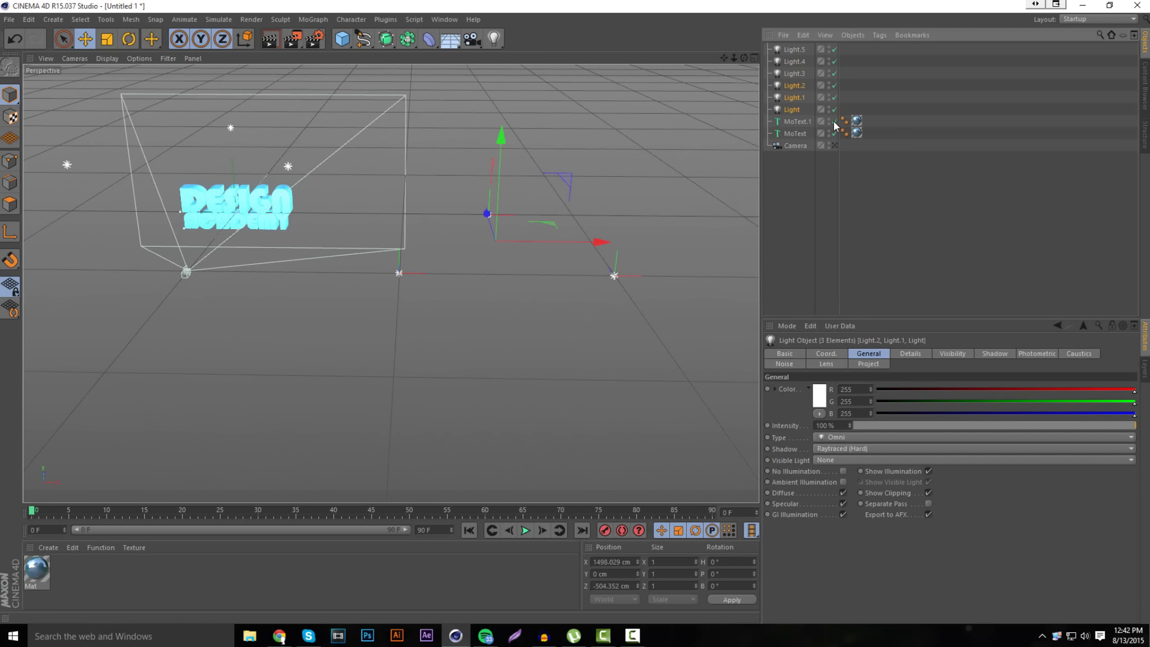
Step: Copy the three selected lights and move the copies, Light.6 to Light.8, to the text's left side
key(ctrl+c)
key(ctrl+v)
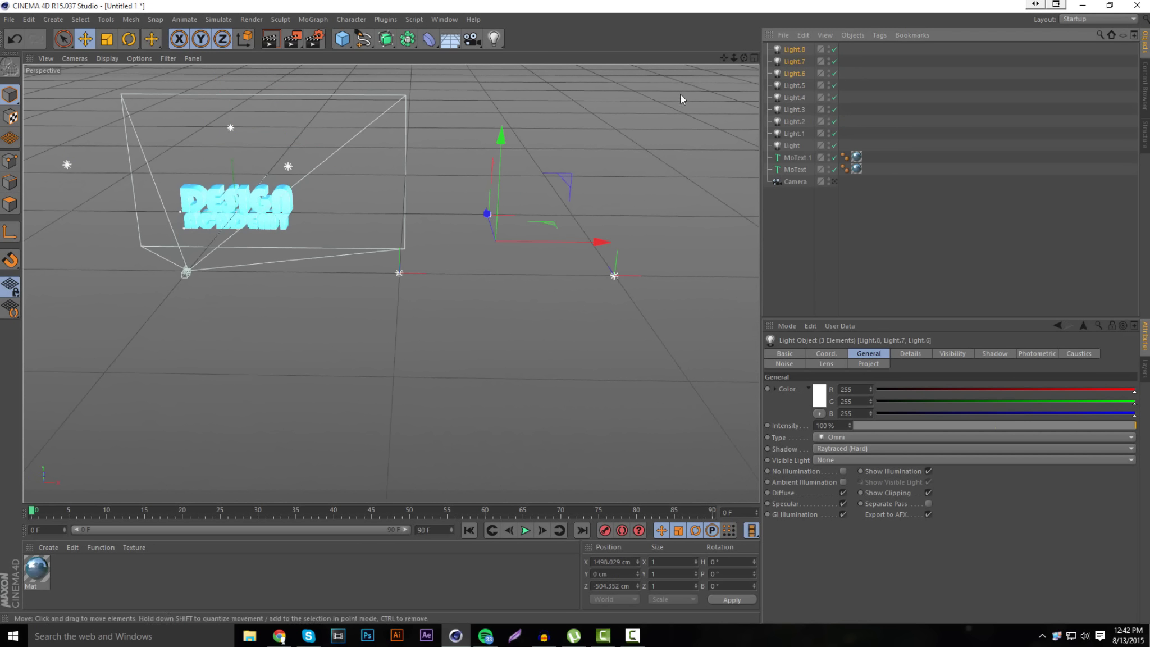
drag(724, 58, 684, 154)
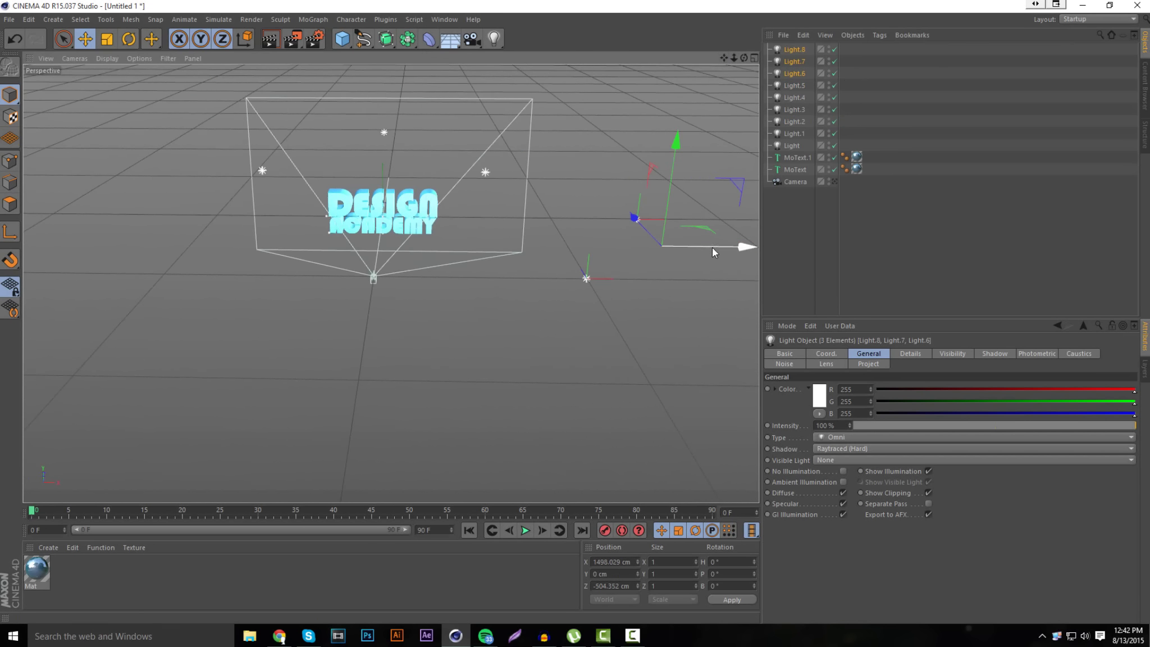
drag(712, 249, 151, 258)
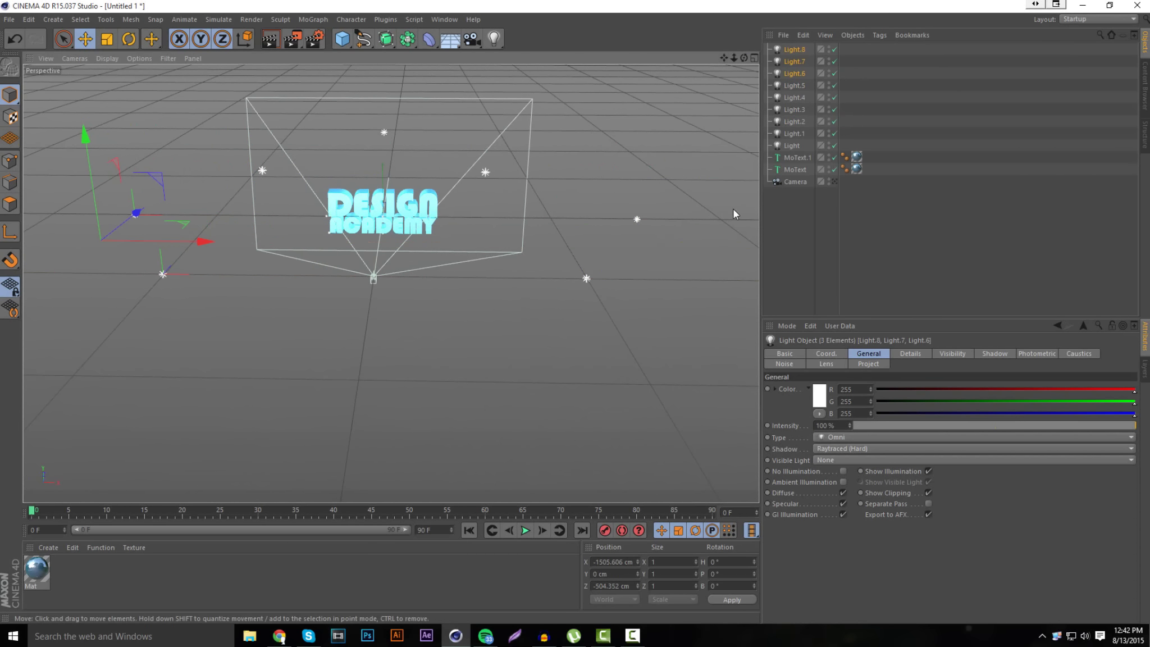
click(765, 100)
Step: Move Light.4 back to Z -1450.272 cm and up to Y 1000.79 cm
drag(744, 58, 313, 147)
click(282, 168)
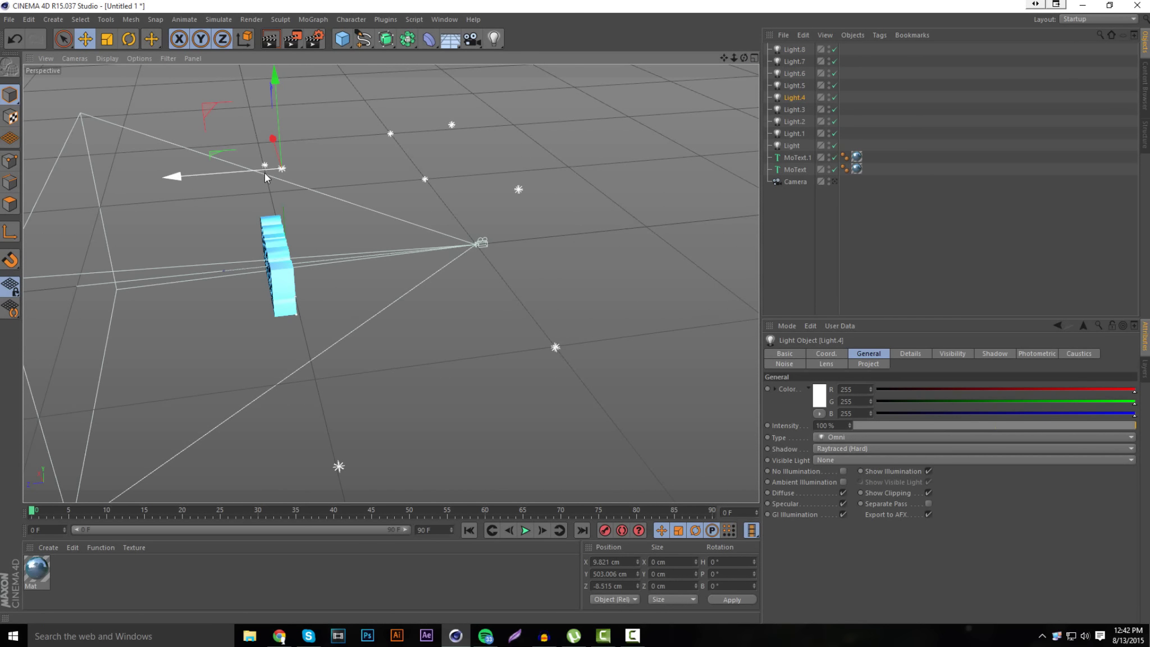
drag(744, 58, 449, 107)
drag(390, 284, 281, 290)
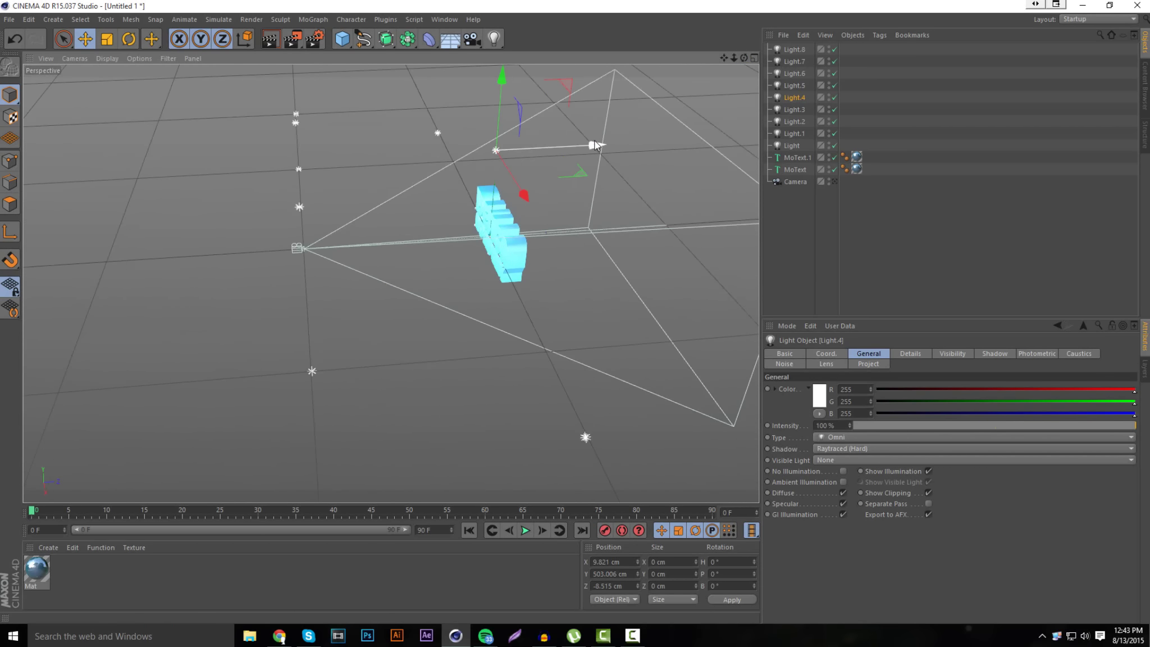
drag(595, 149, 287, 161)
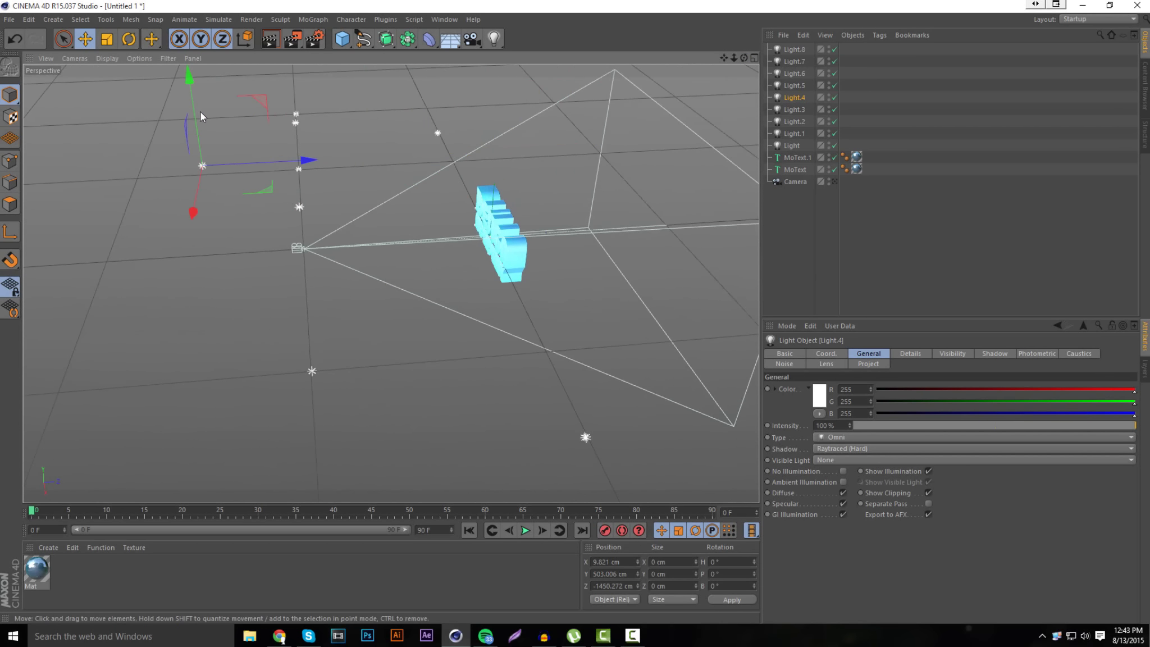
drag(200, 111, 188, 8)
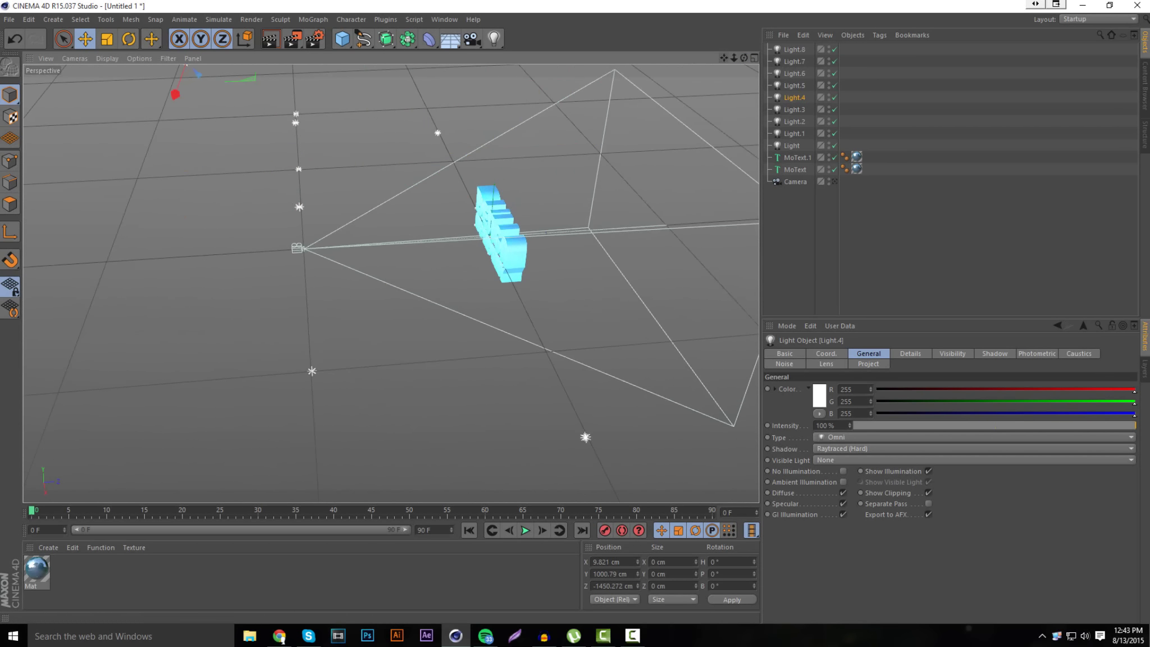
drag(724, 58, 827, 399)
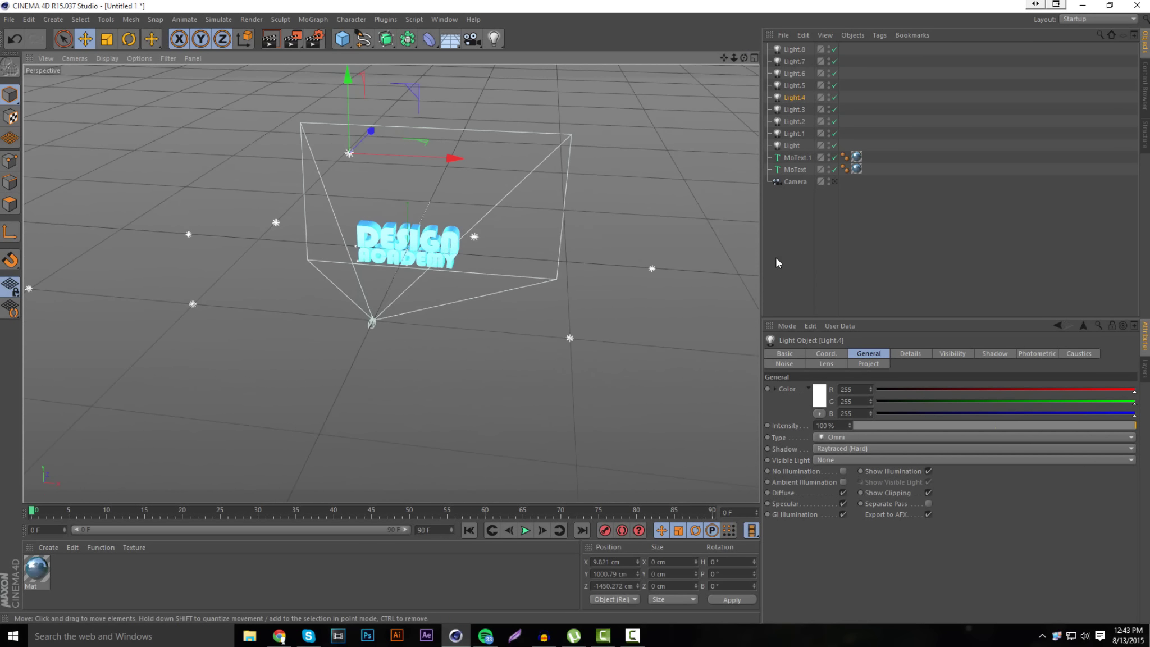
click(796, 258)
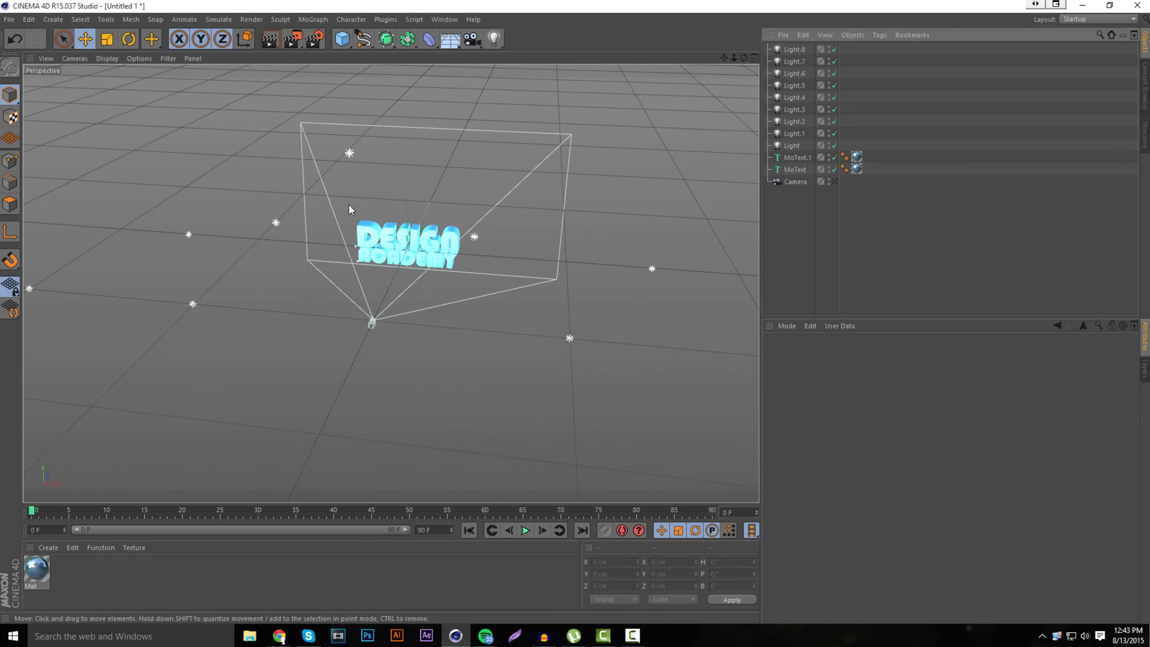
Step: Set Shadow to None on all nine lights
click(797, 51)
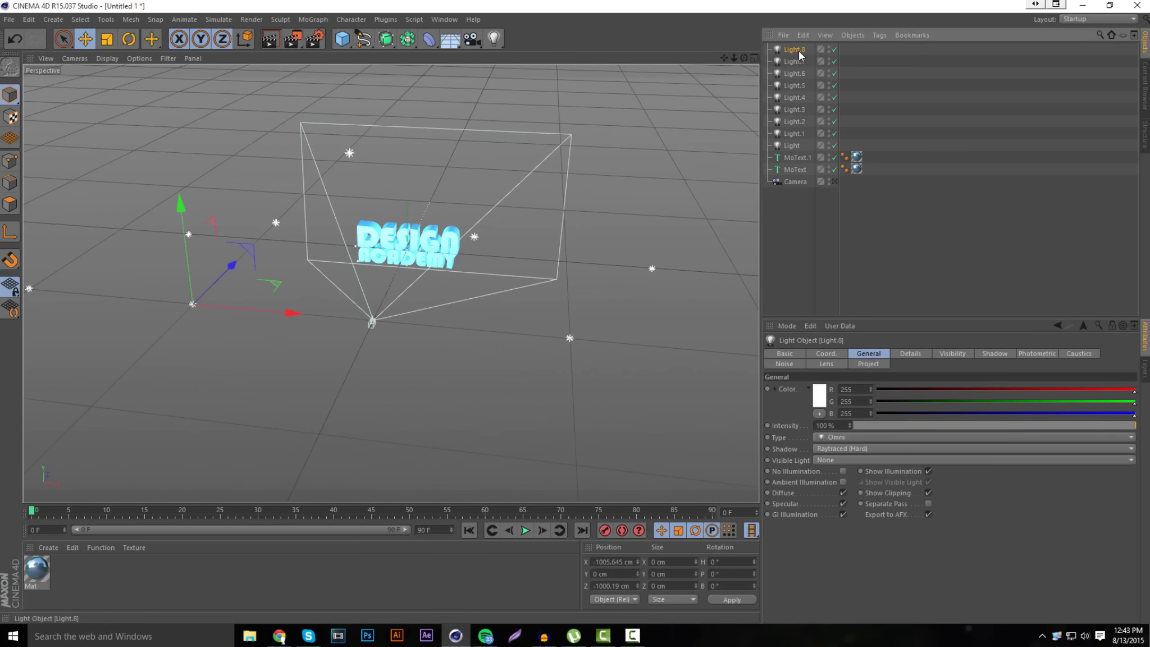
shift+click(792, 146)
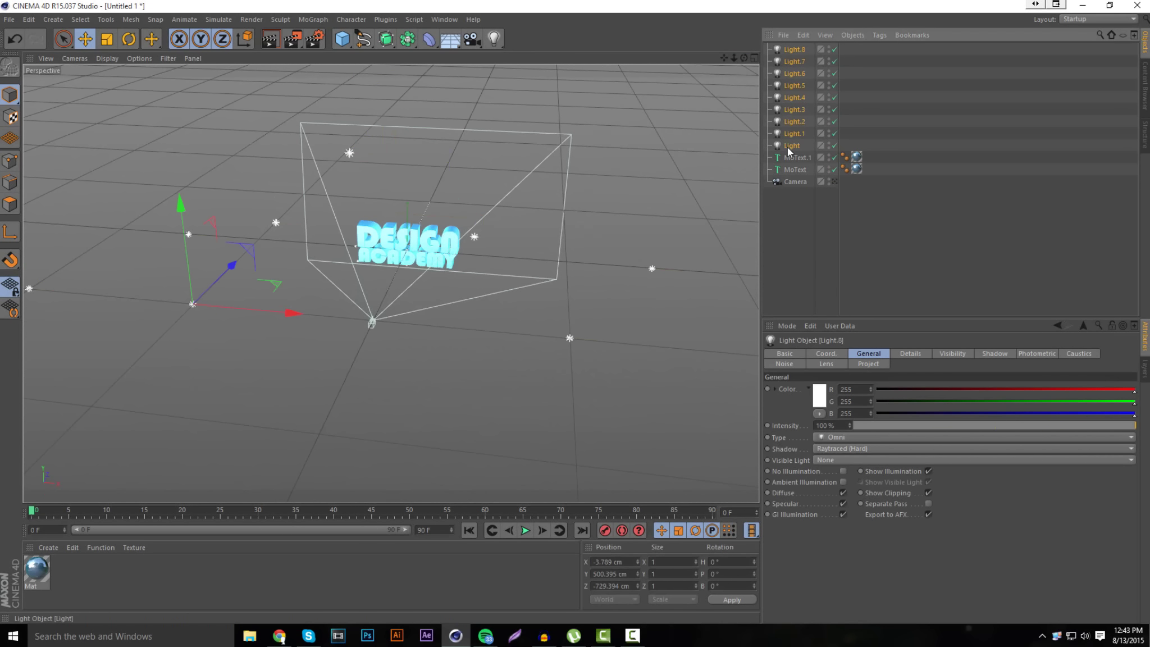
click(834, 449)
click(839, 462)
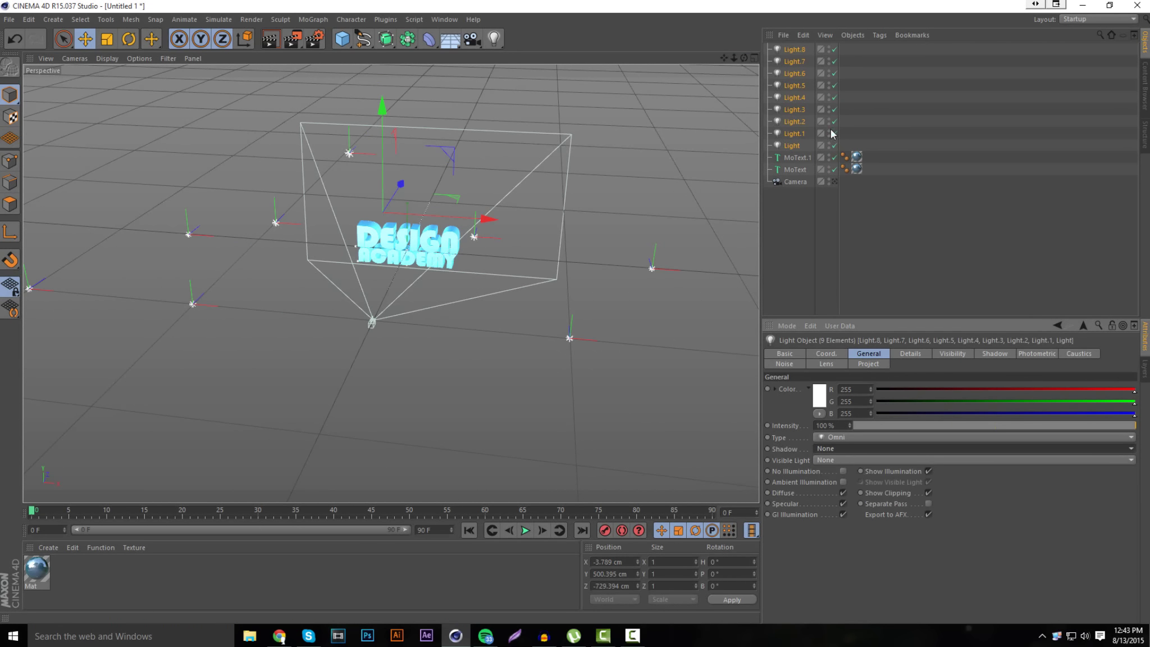
Step: Give Light.4, Light.5 and Light.3 Raytraced (Hard) shadows
click(796, 50)
click(348, 154)
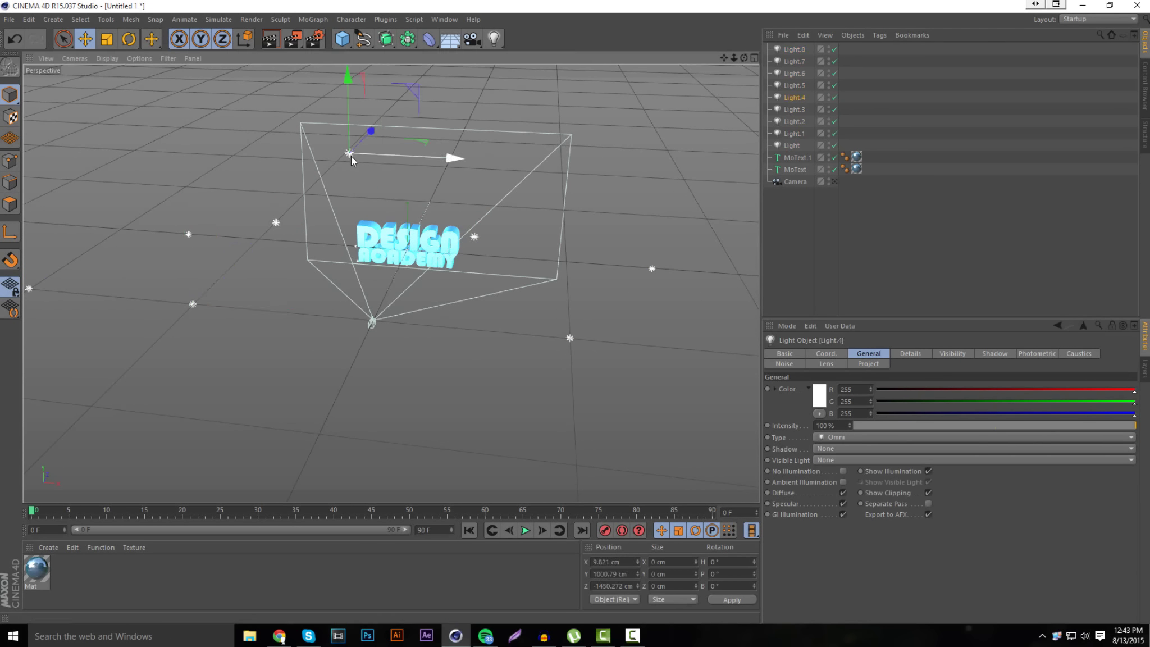
shift+click(475, 238)
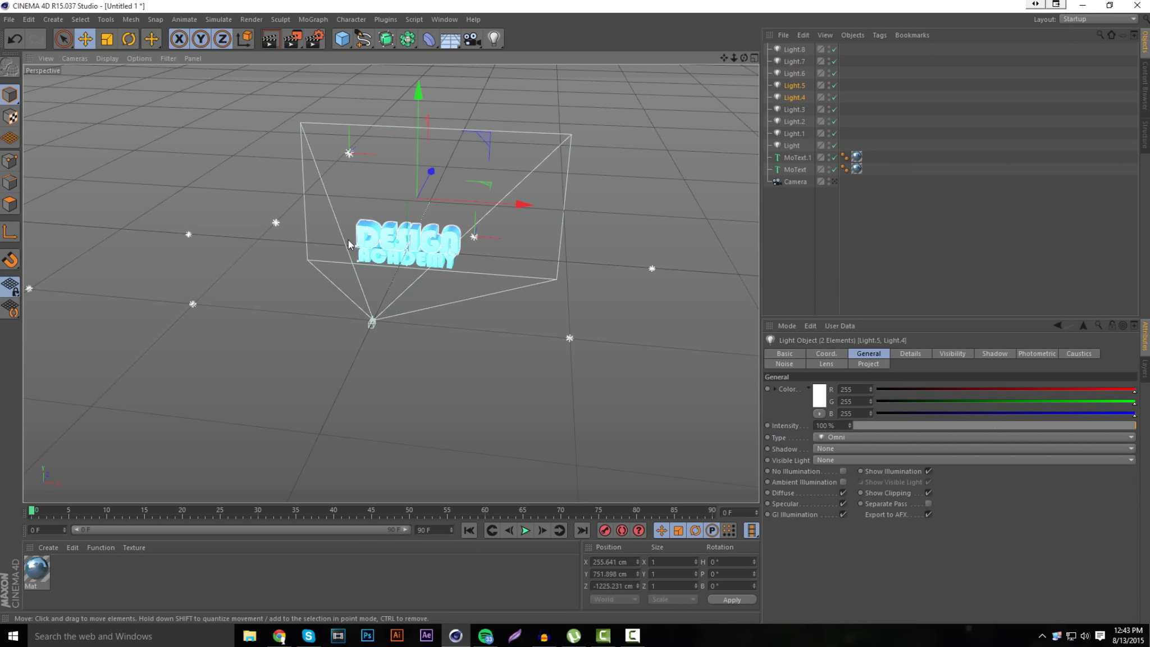
shift+click(275, 223)
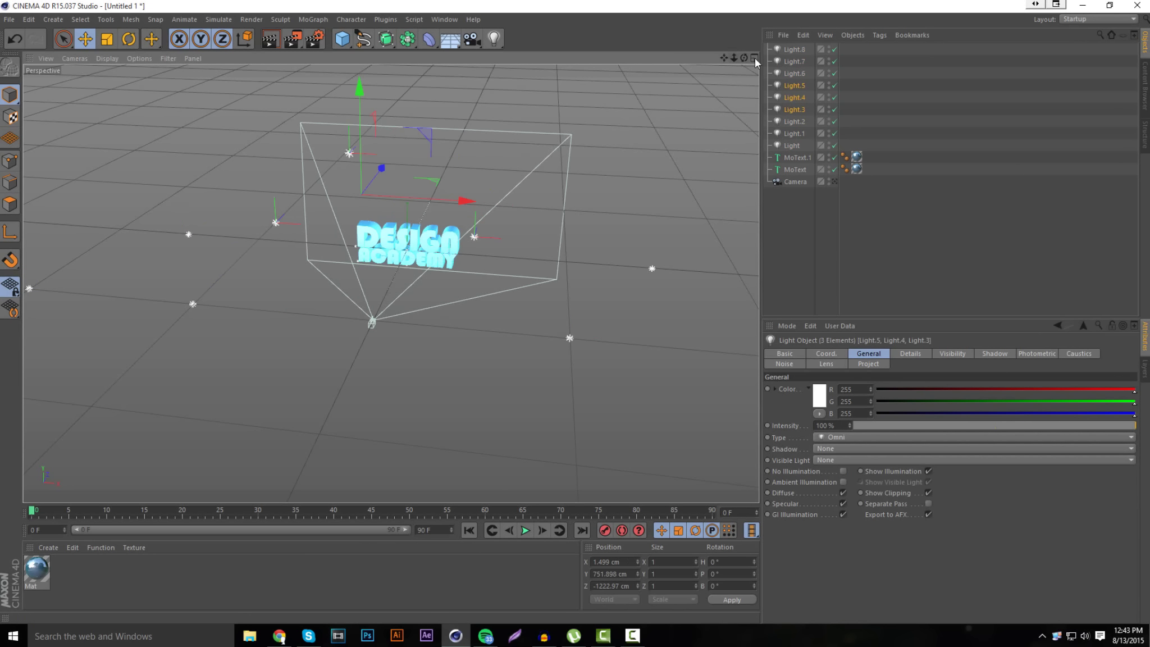
drag(744, 58, 685, 92)
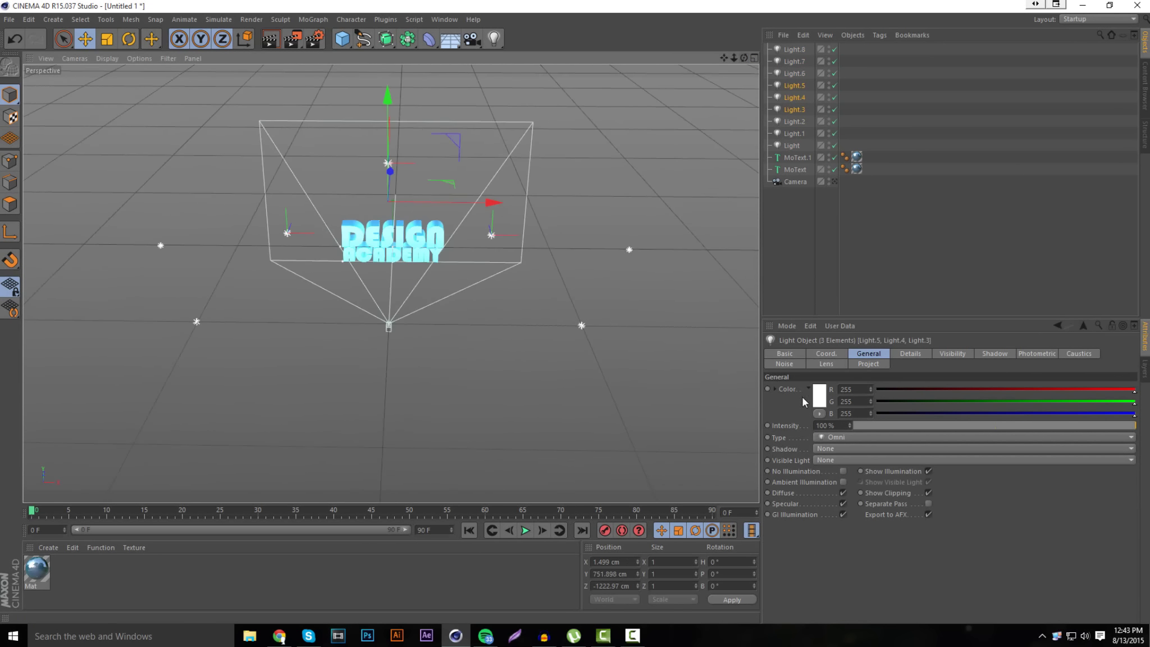
click(826, 450)
click(851, 481)
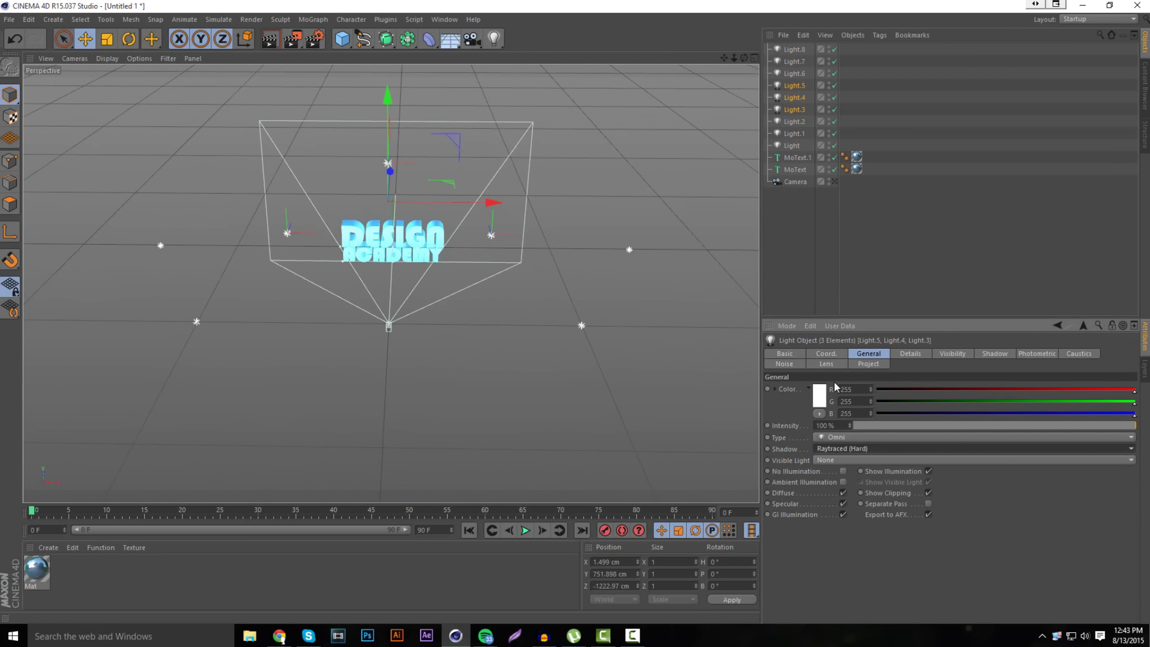
Step: Create an area light, enlarge it, and position it back and raised to 323 cm
click(781, 236)
drag(734, 58, 738, 62)
drag(492, 45, 621, 82)
drag(536, 273, 407, 281)
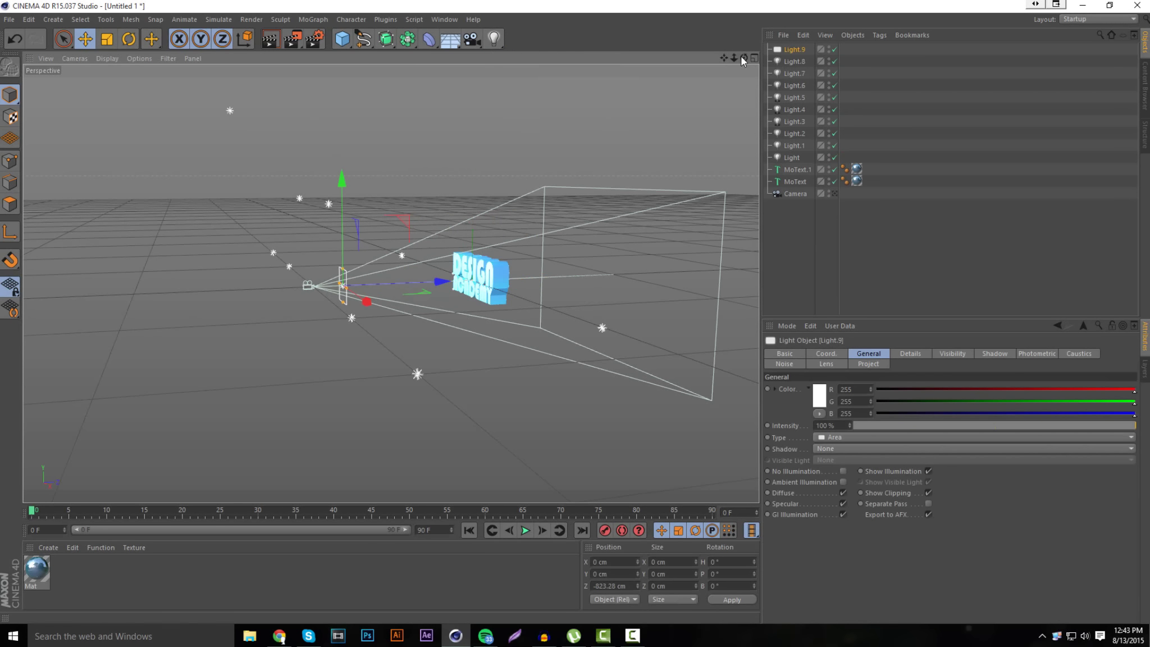
drag(743, 58, 589, 61)
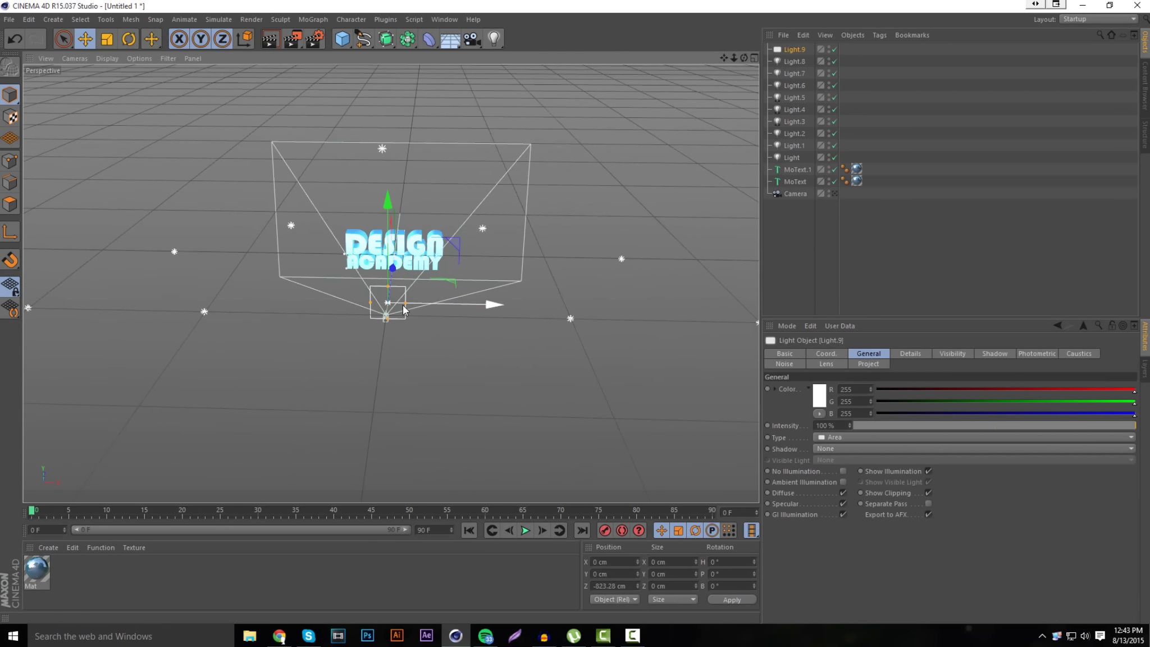
drag(405, 303, 458, 309)
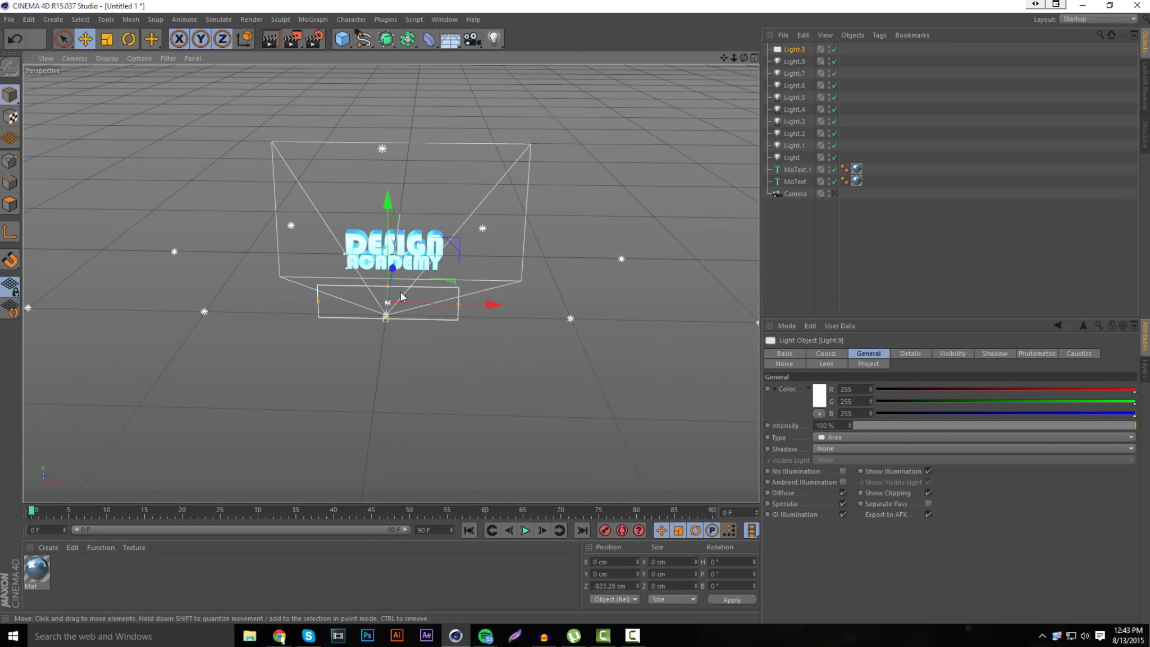
drag(387, 285, 391, 253)
drag(458, 303, 484, 305)
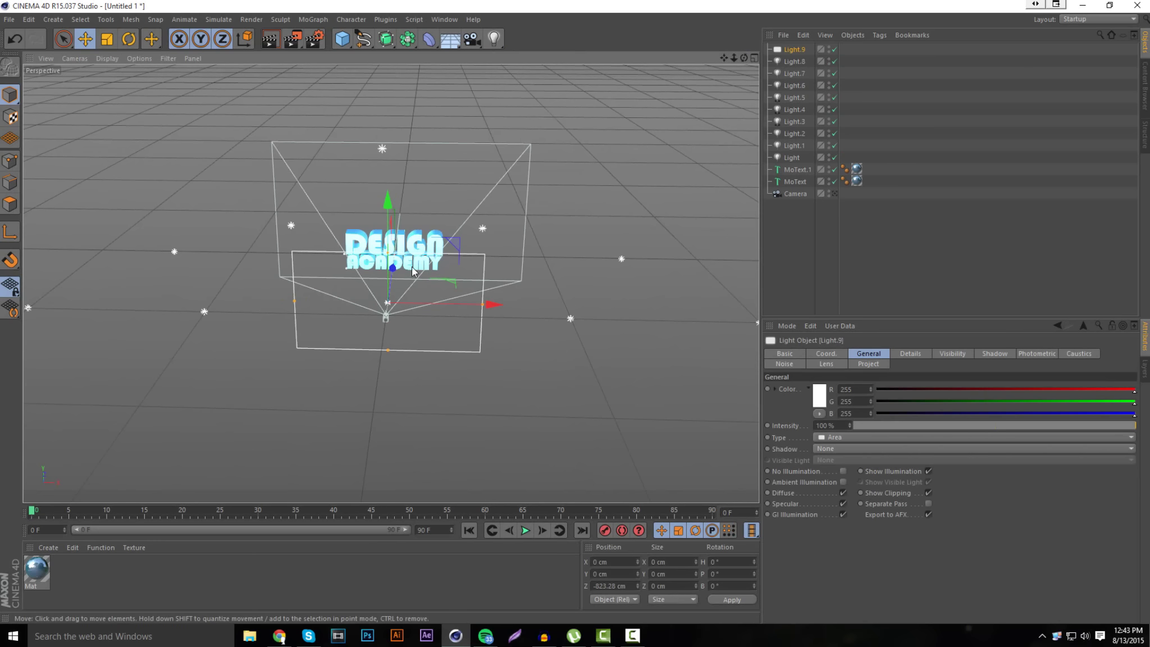
drag(744, 58, 691, 63)
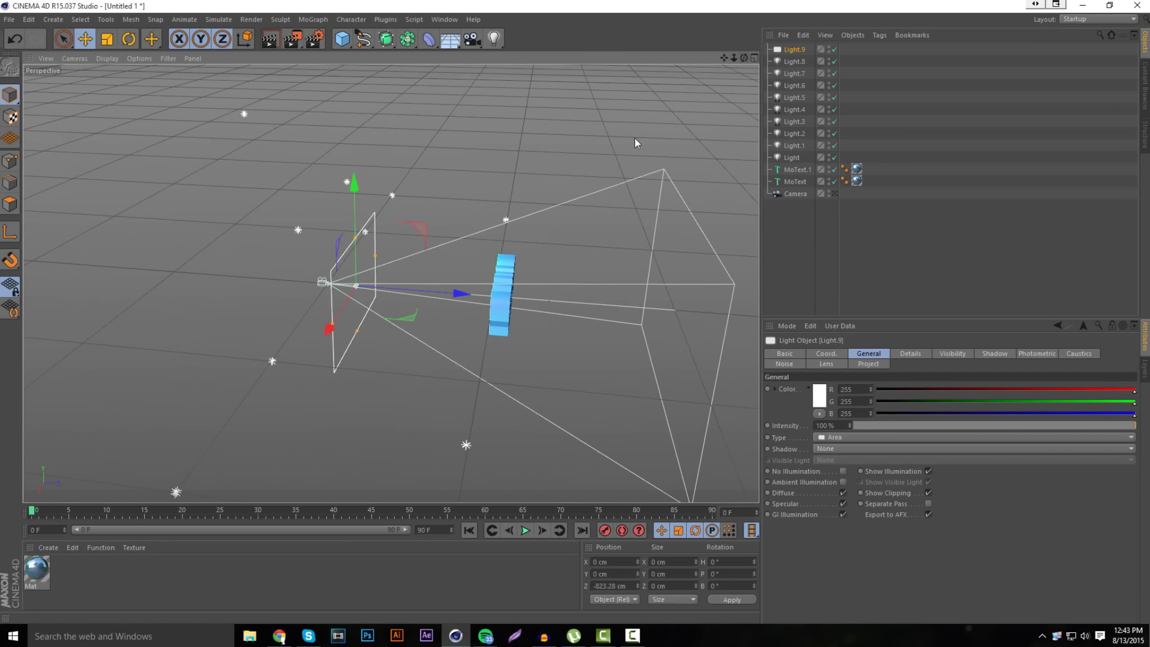
drag(462, 290, 378, 281)
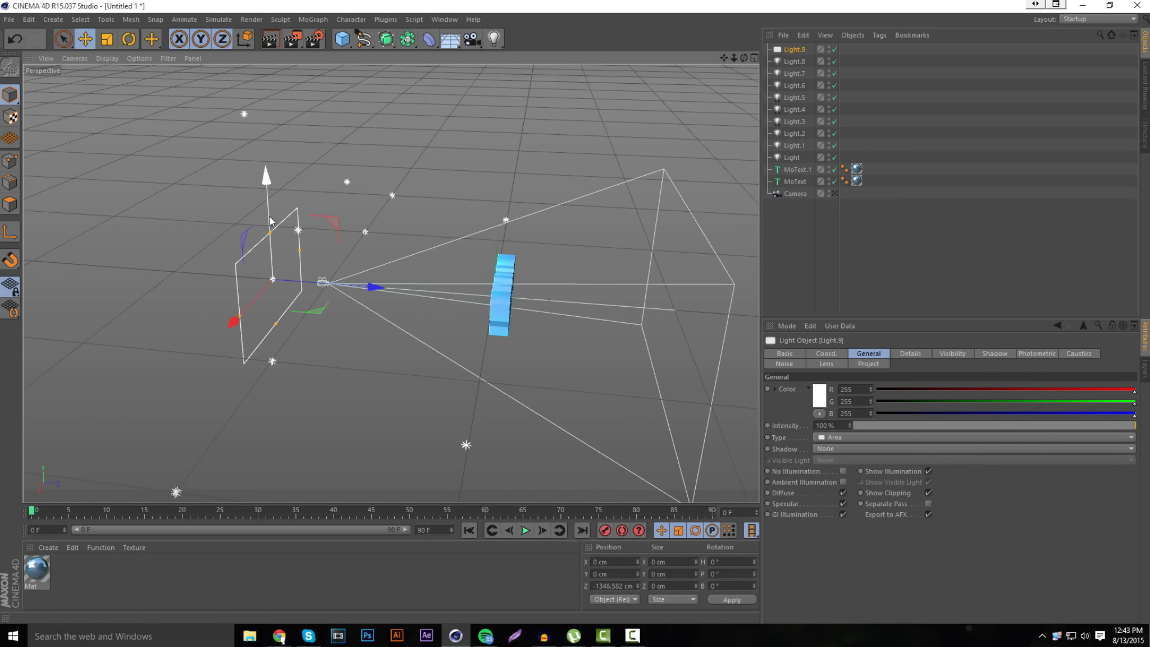
drag(270, 218, 268, 168)
Step: Tilt the area light down 20° and give it Shadow Maps (Soft) shadows
click(129, 40)
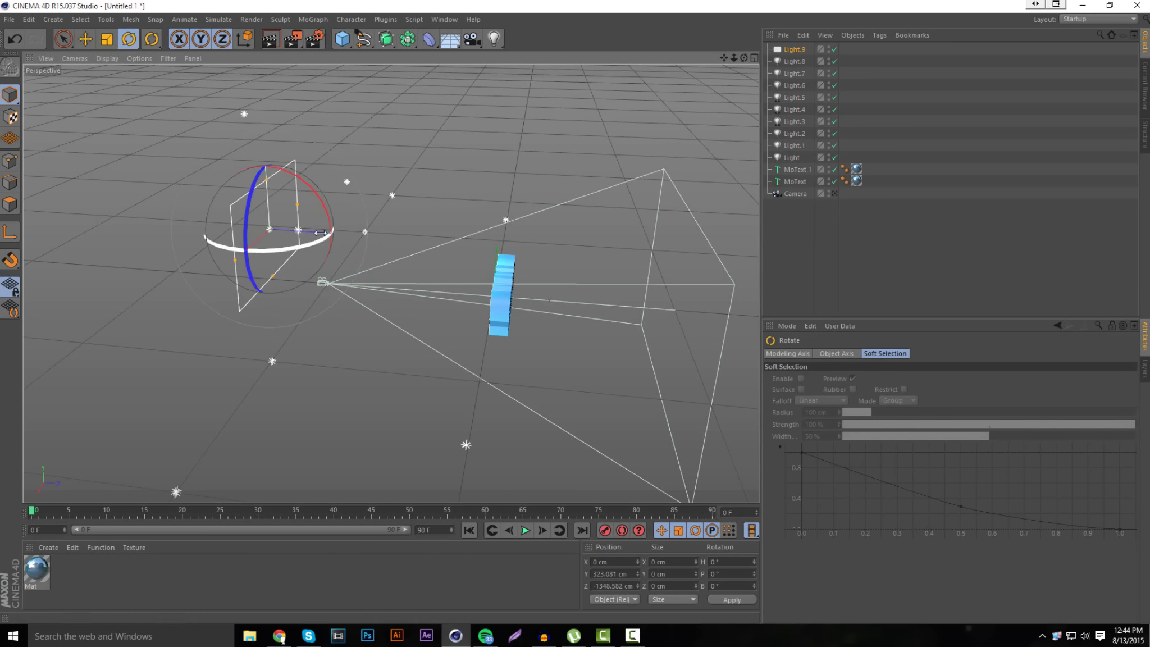
drag(329, 209, 343, 230)
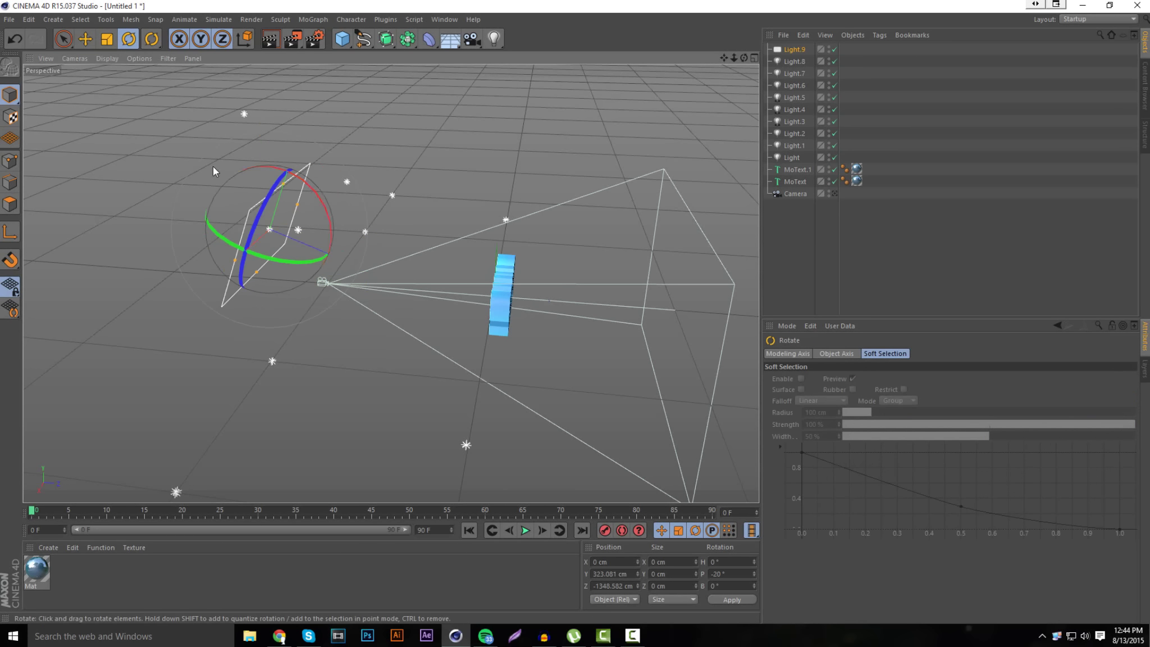
click(796, 51)
click(861, 448)
click(862, 472)
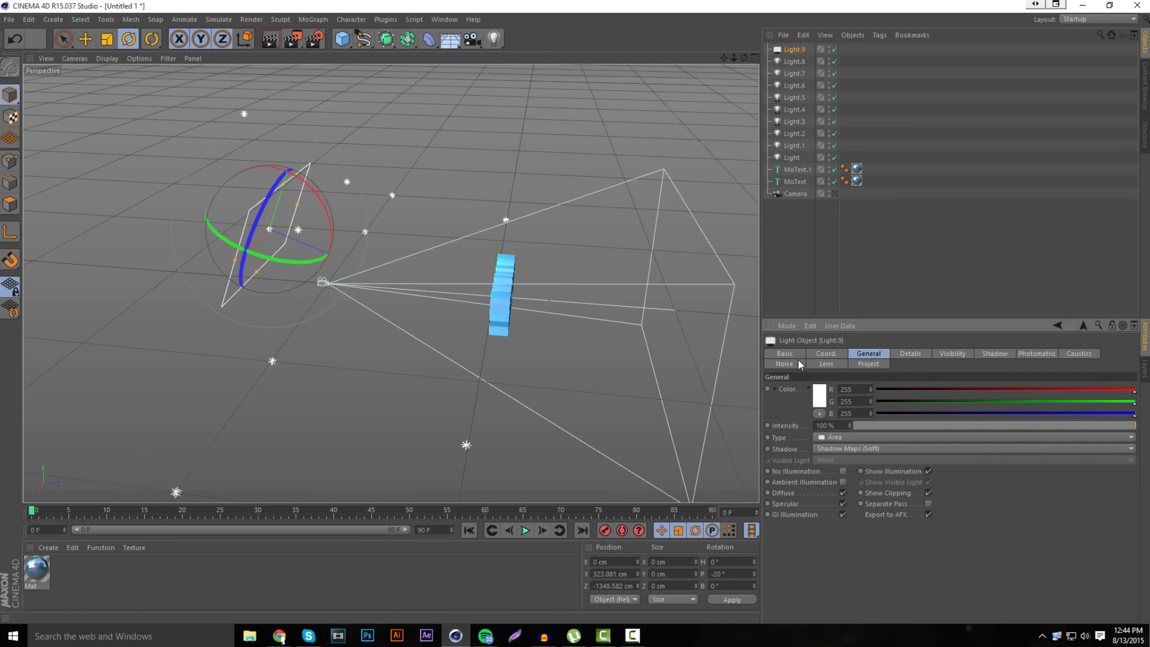
Step: Tint the area light pale cyan (RGB 220,241,247) at 50% intensity
click(819, 396)
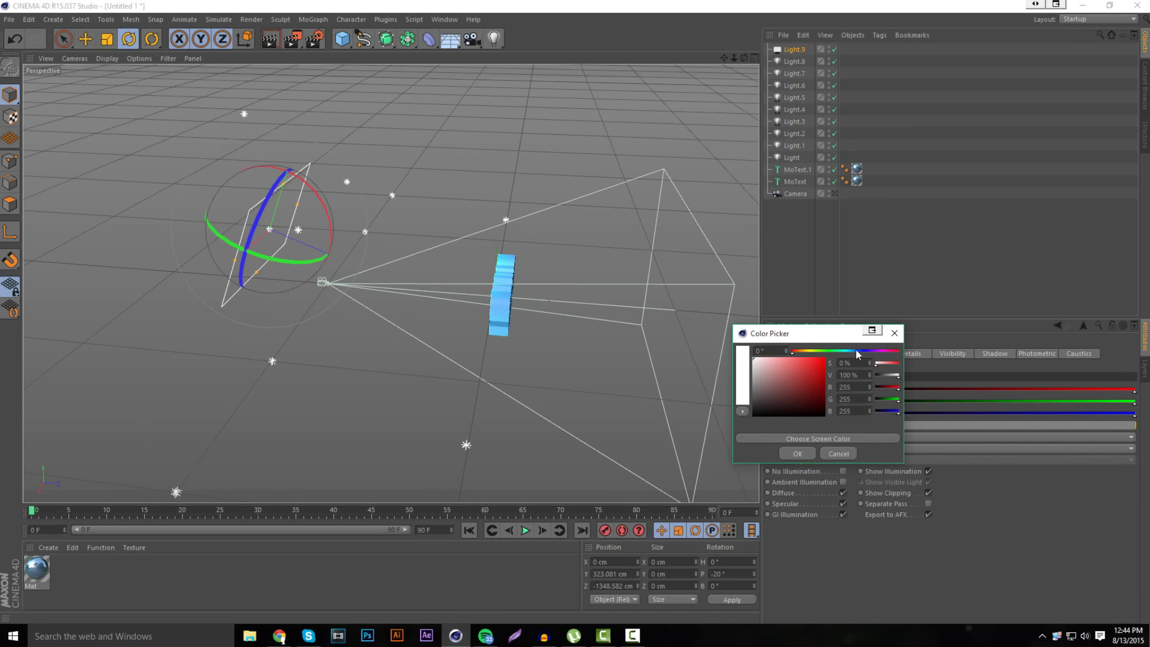
click(855, 351)
drag(794, 368, 779, 358)
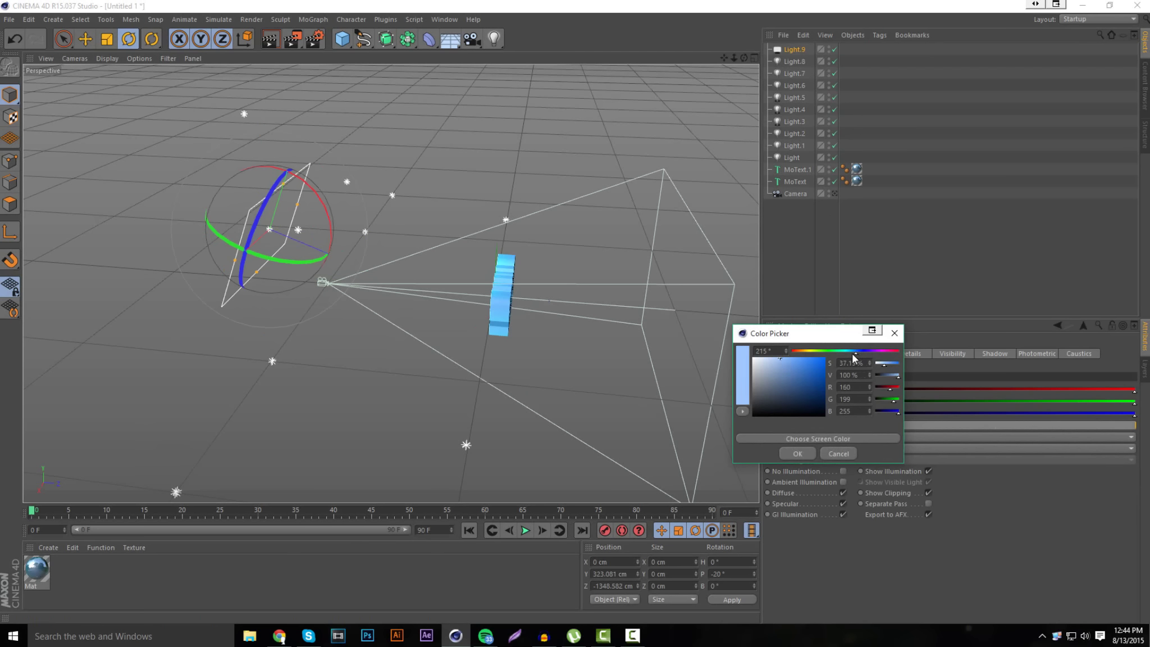
drag(856, 351, 760, 358)
click(794, 368)
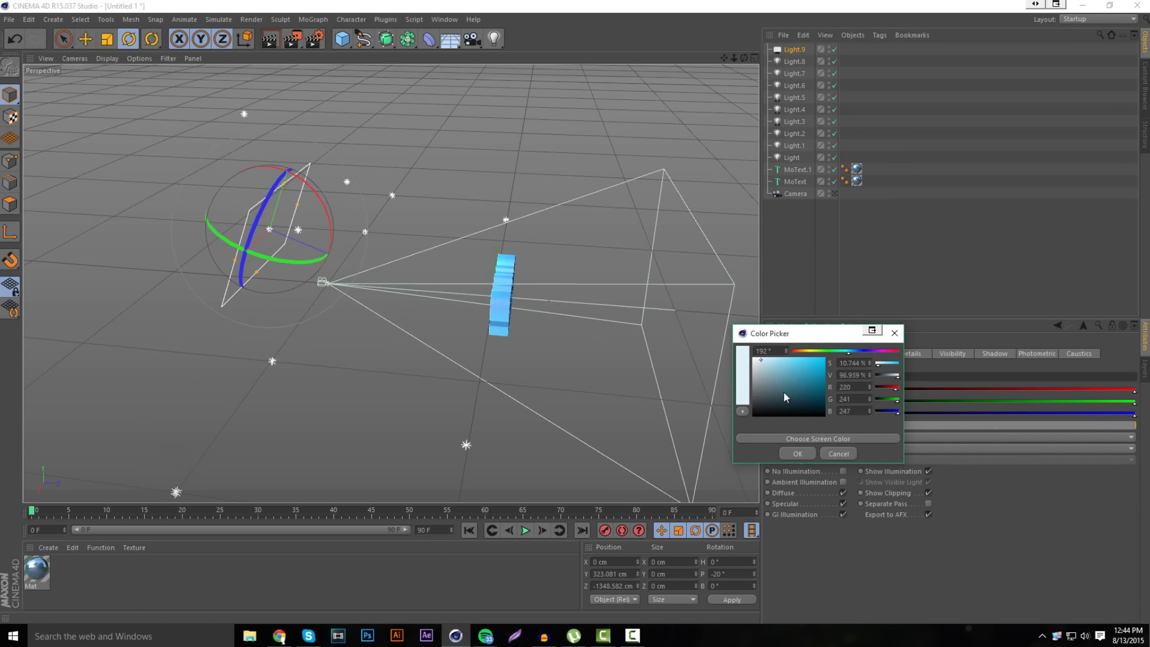
click(797, 453)
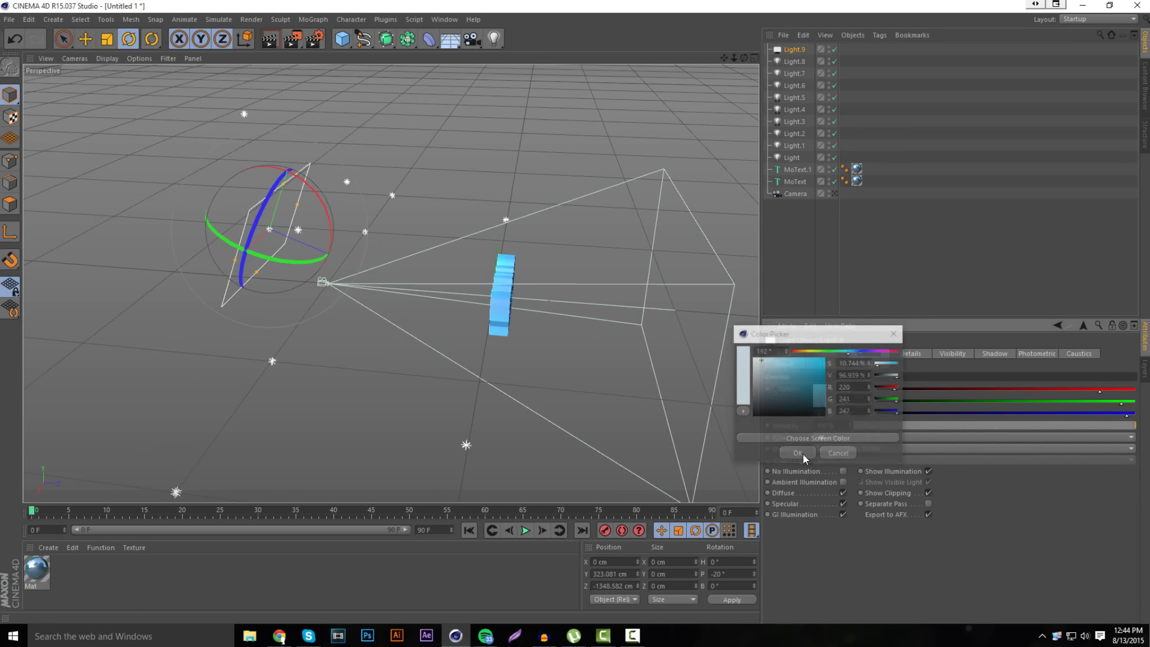
click(995, 427)
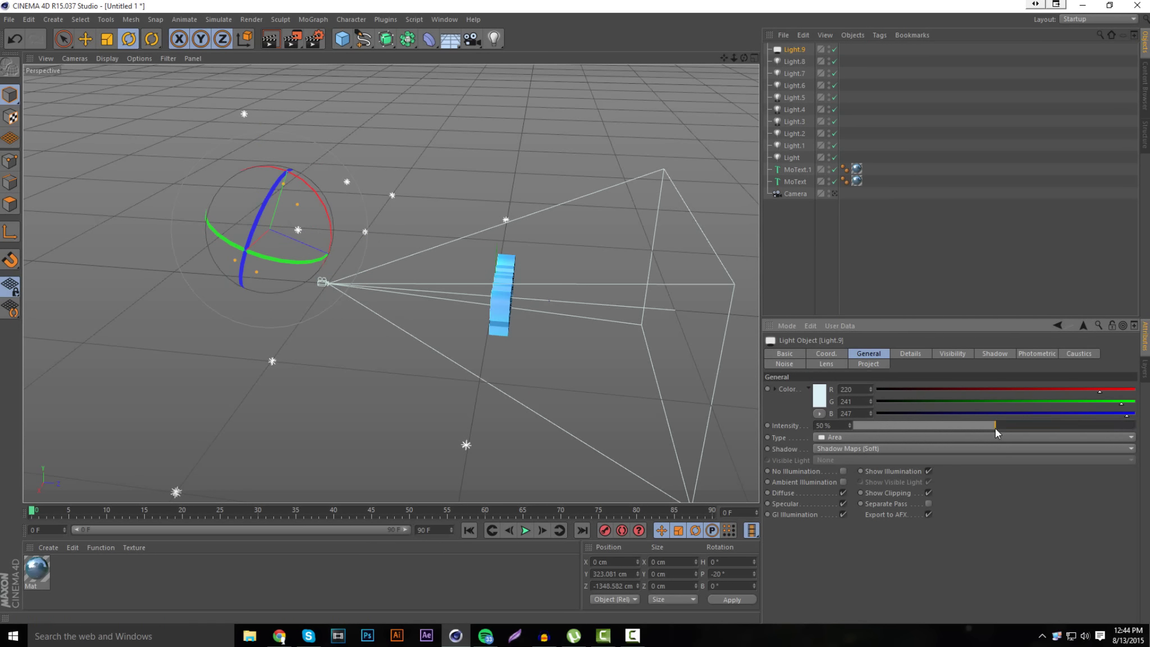
Step: Render a preview through the scene camera, then return to the Perspective view
click(834, 193)
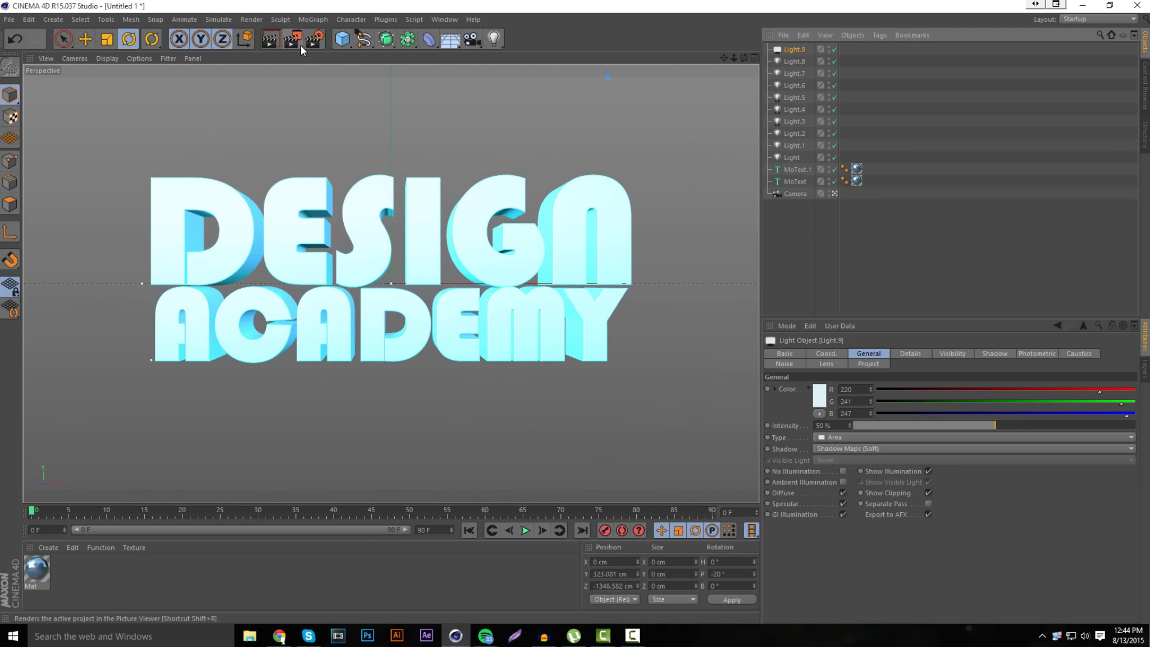
click(267, 39)
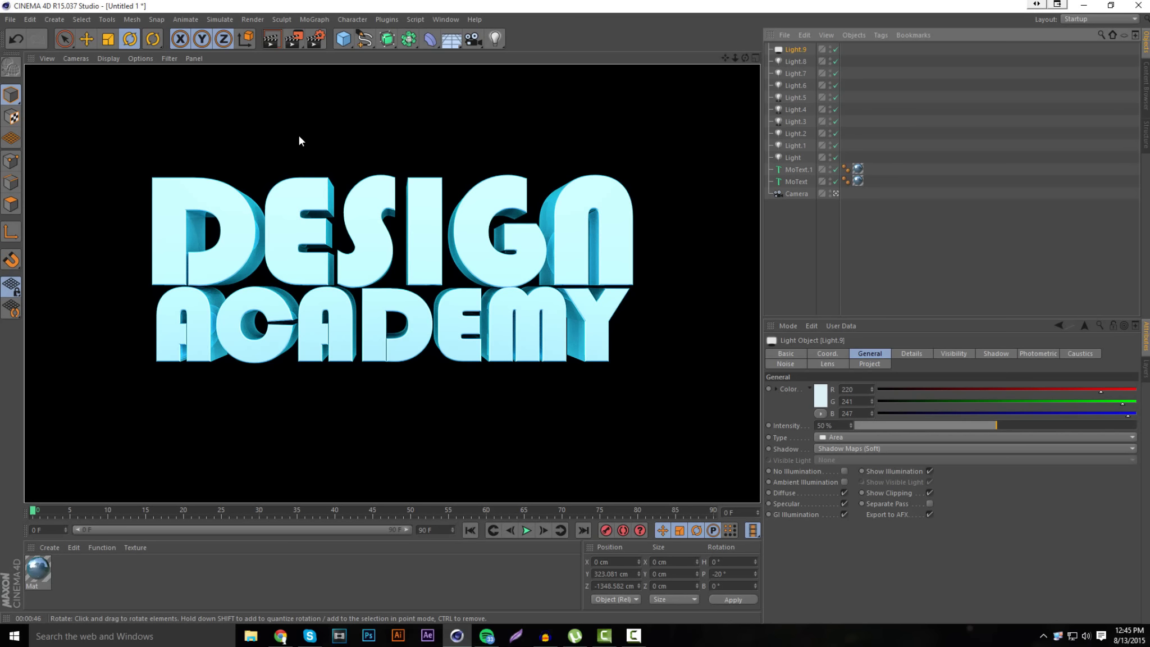
click(835, 193)
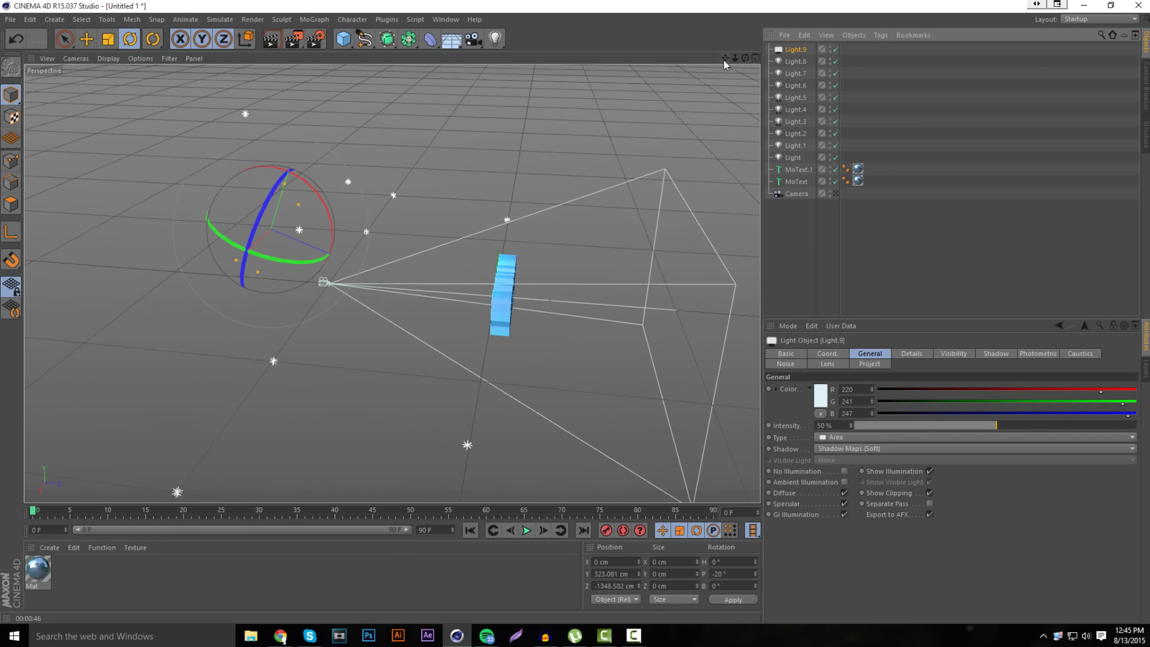
Step: Group the ten lights under a Null below Camera, hide it in the editor, and select MoText.1
drag(744, 57, 427, 73)
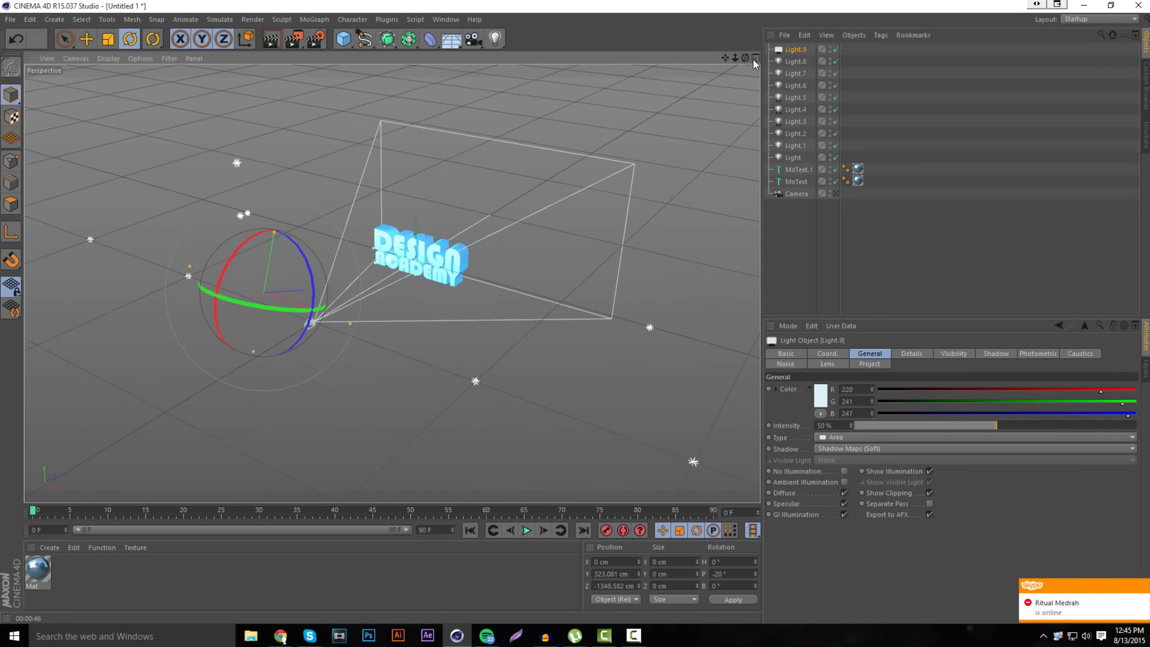
shift+click(794, 155)
right_click(797, 140)
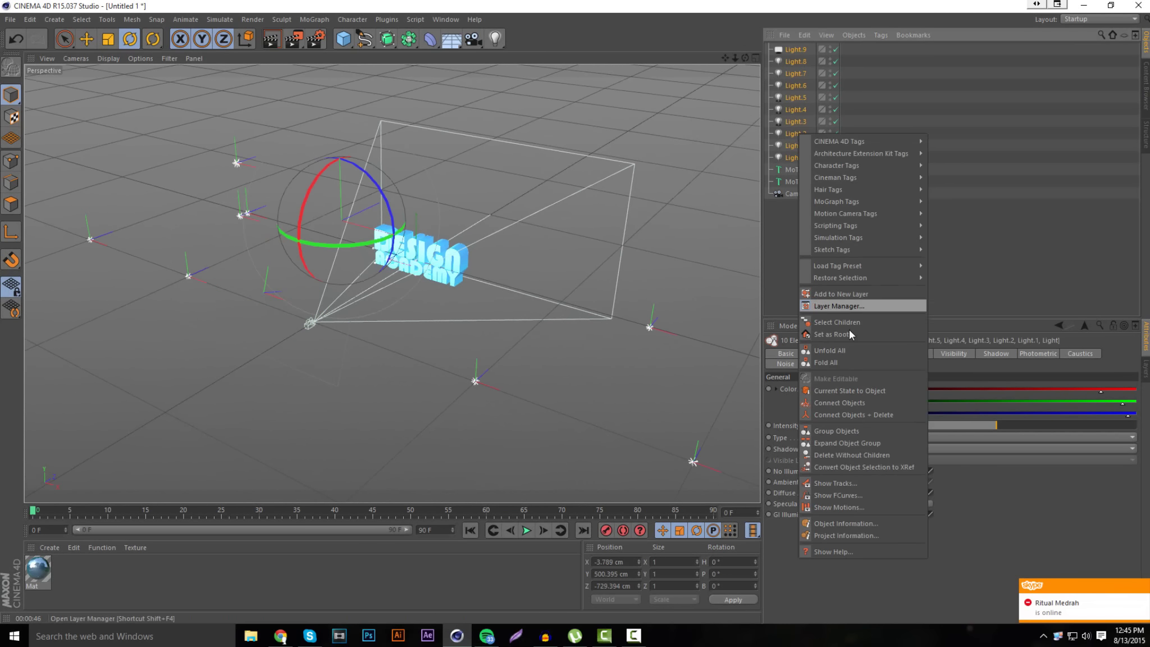
click(851, 429)
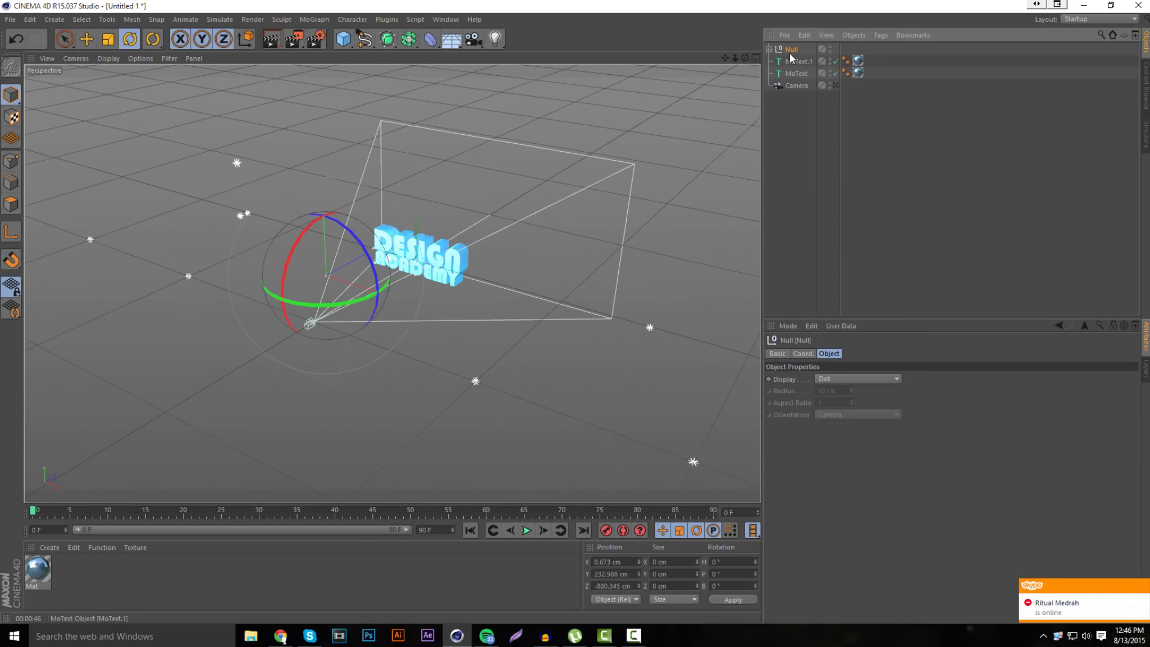
drag(792, 54, 794, 100)
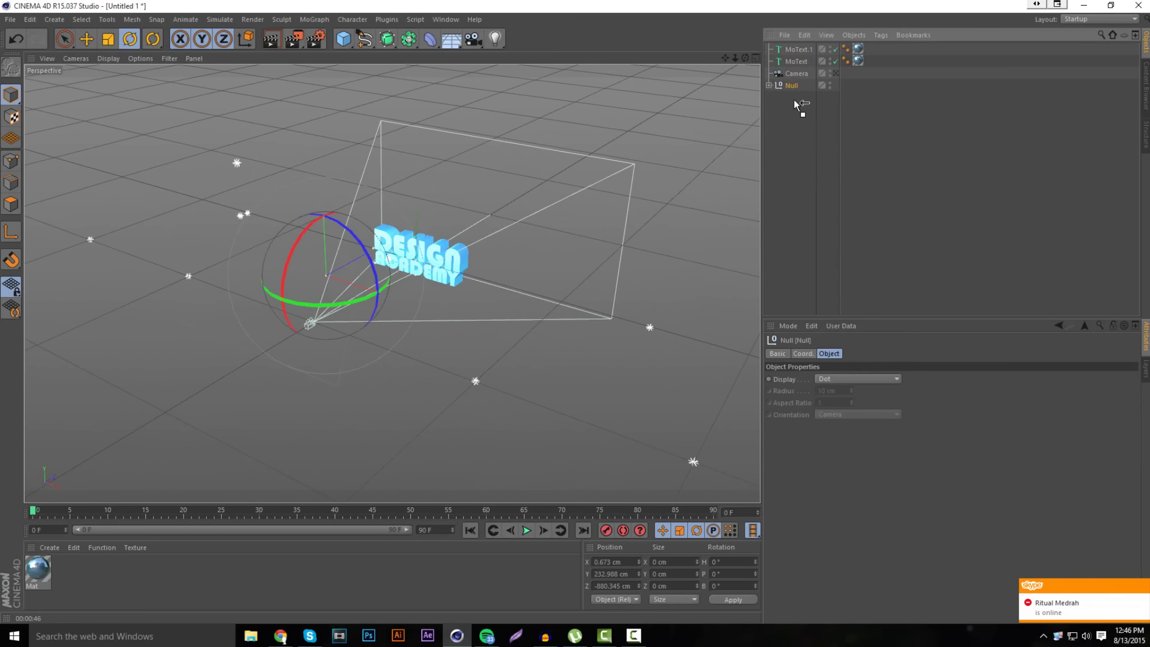
click(830, 83)
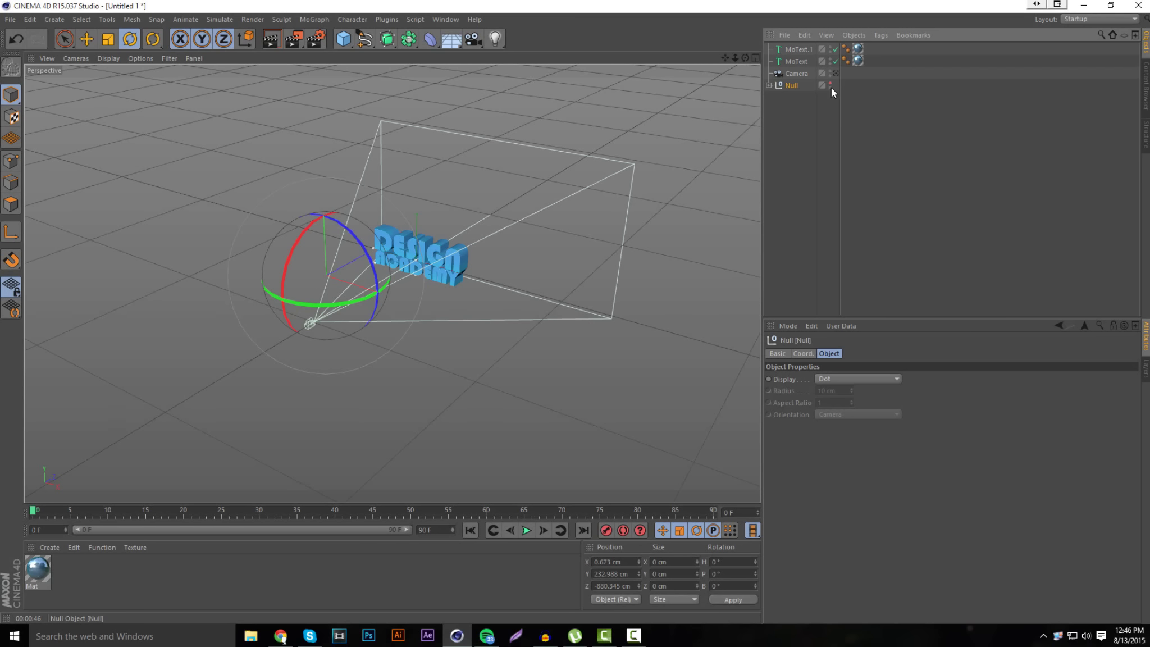
click(806, 49)
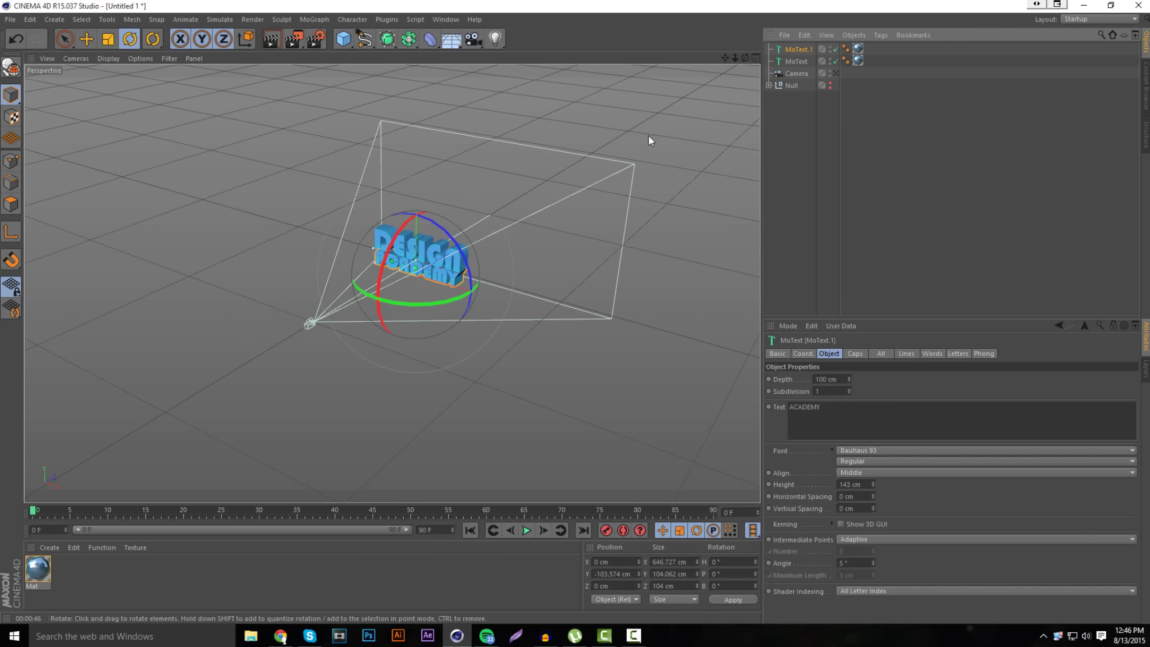
click(494, 38)
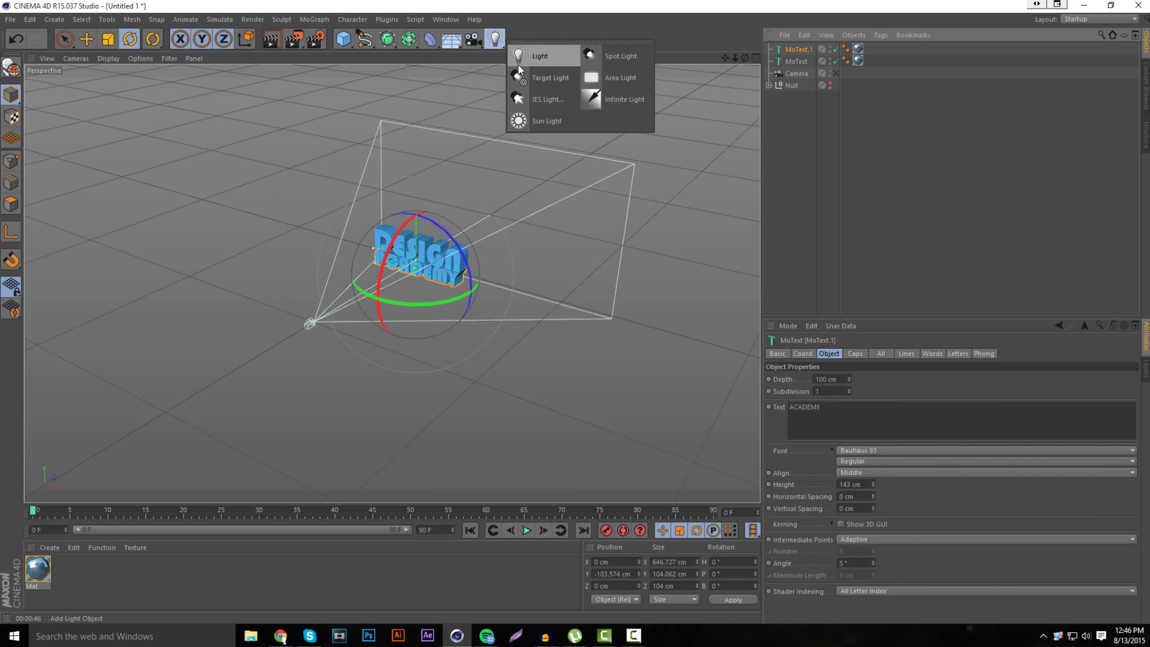
Step: Add a Physical Sky, render a camera-view preview of the text, then clear it
click(451, 39)
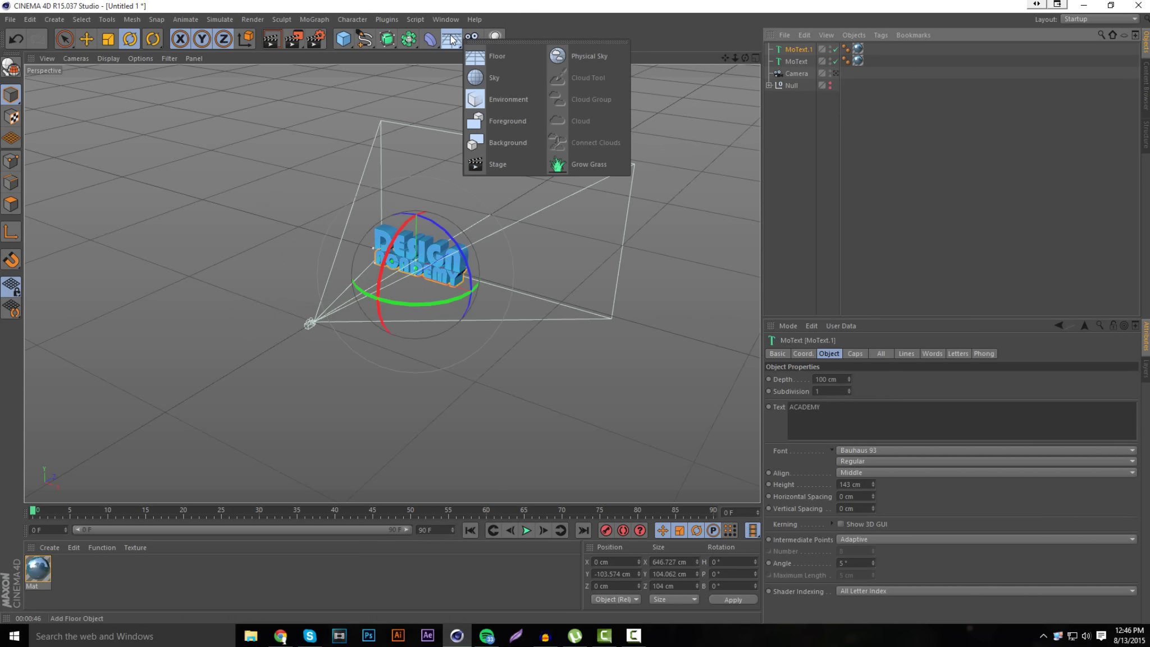
click(565, 54)
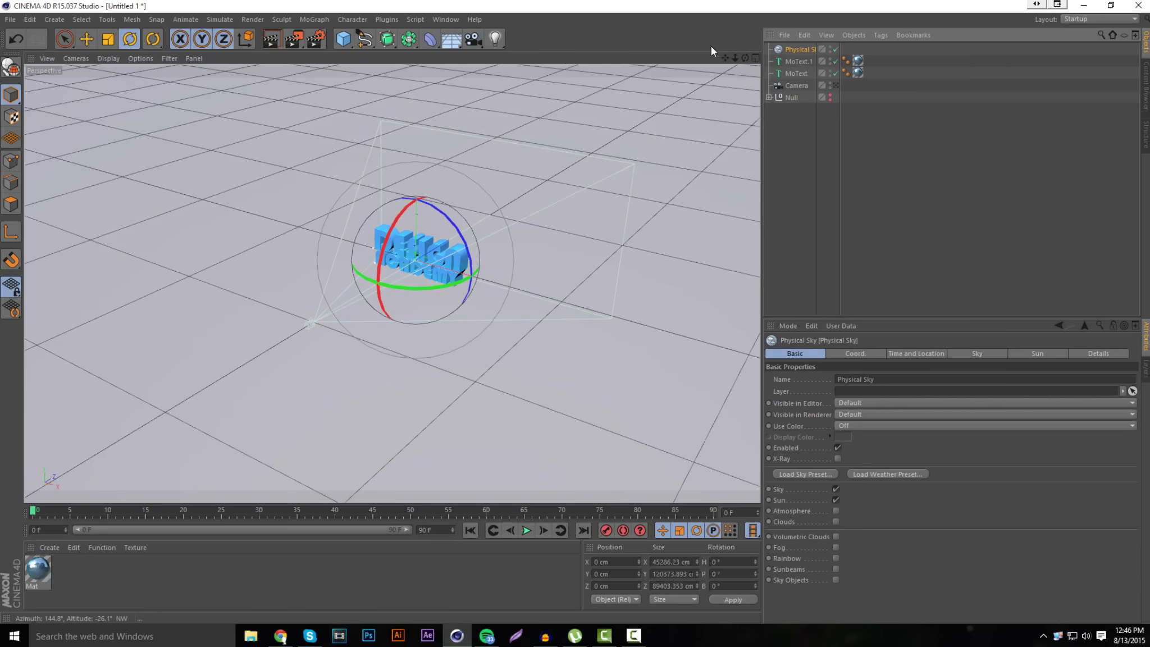
drag(745, 56, 455, 53)
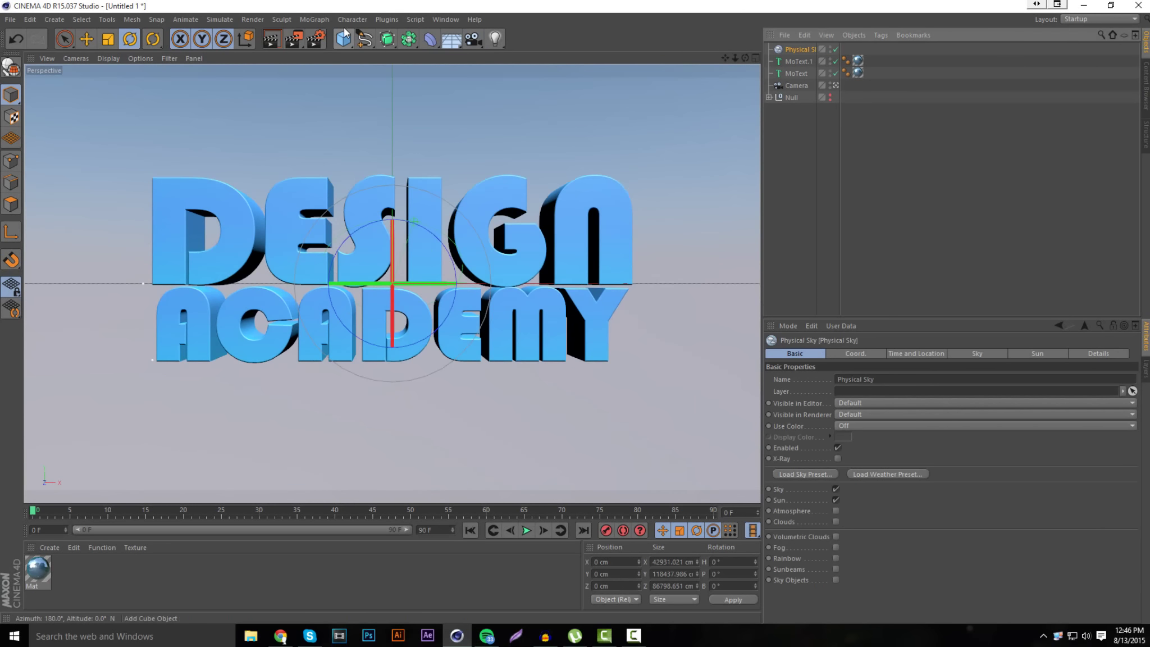
click(271, 39)
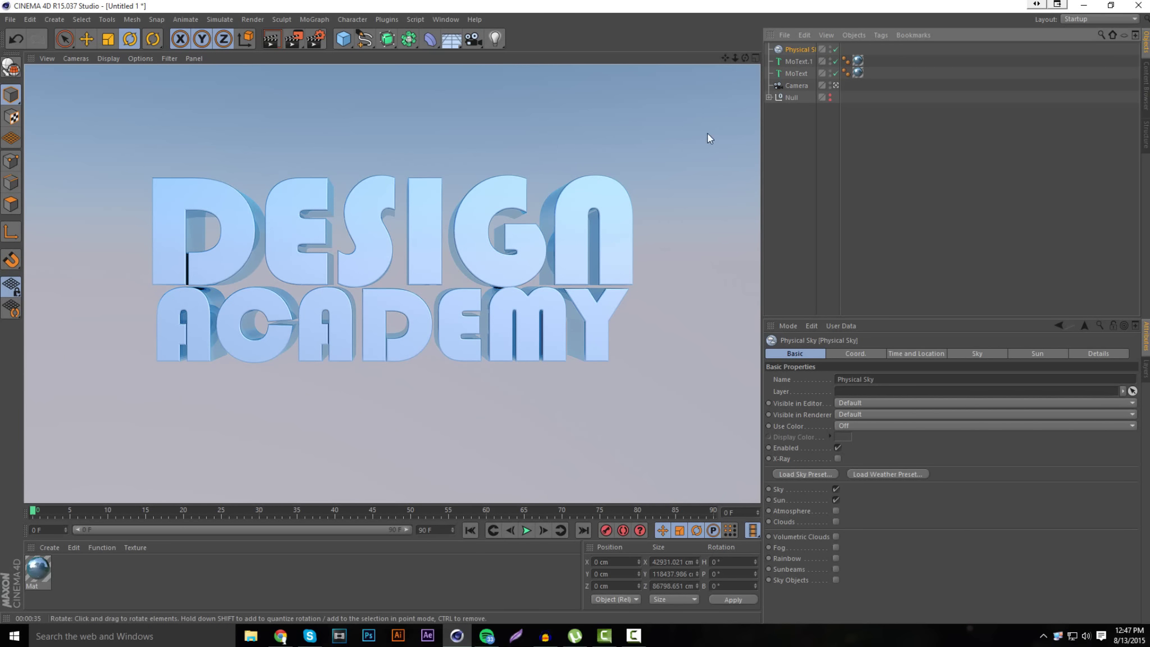
click(799, 53)
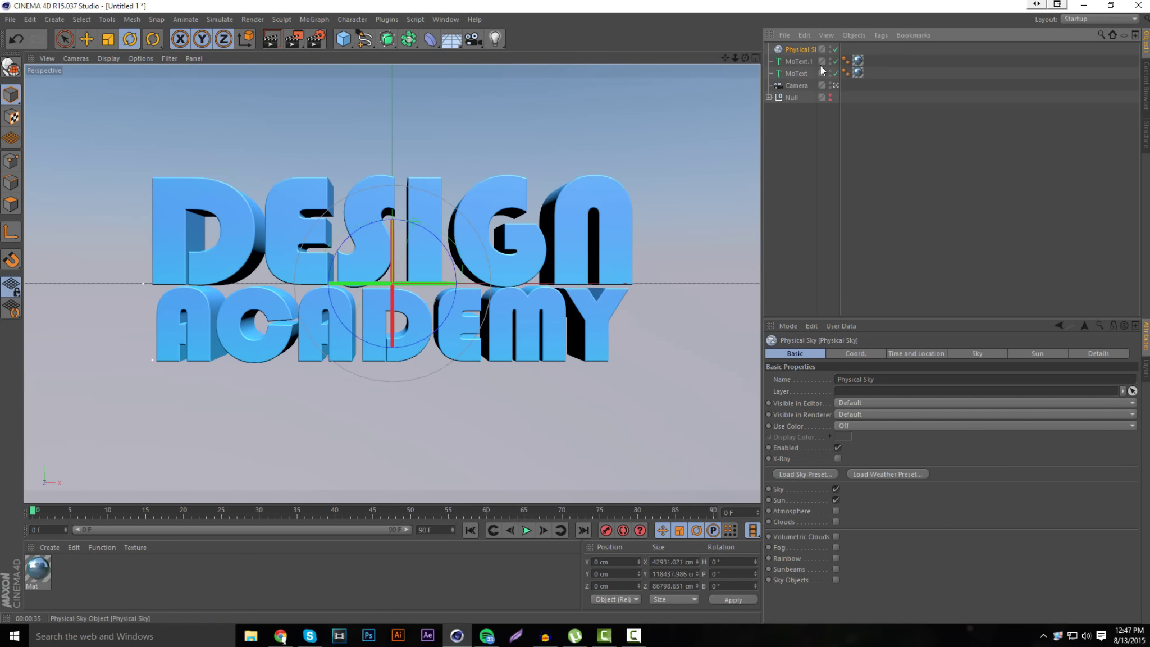
Step: Untick Physical Sky on the Sky tab for a Custom Horizon and edit its left gradient stop colour
drag(839, 128, 882, 137)
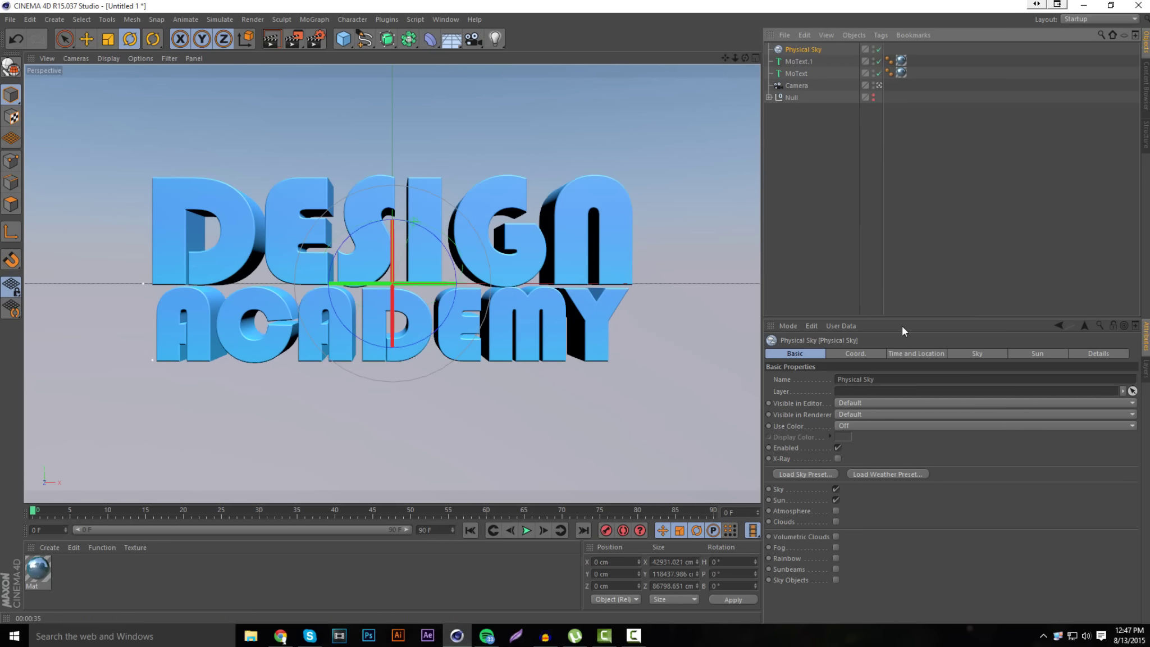
click(997, 351)
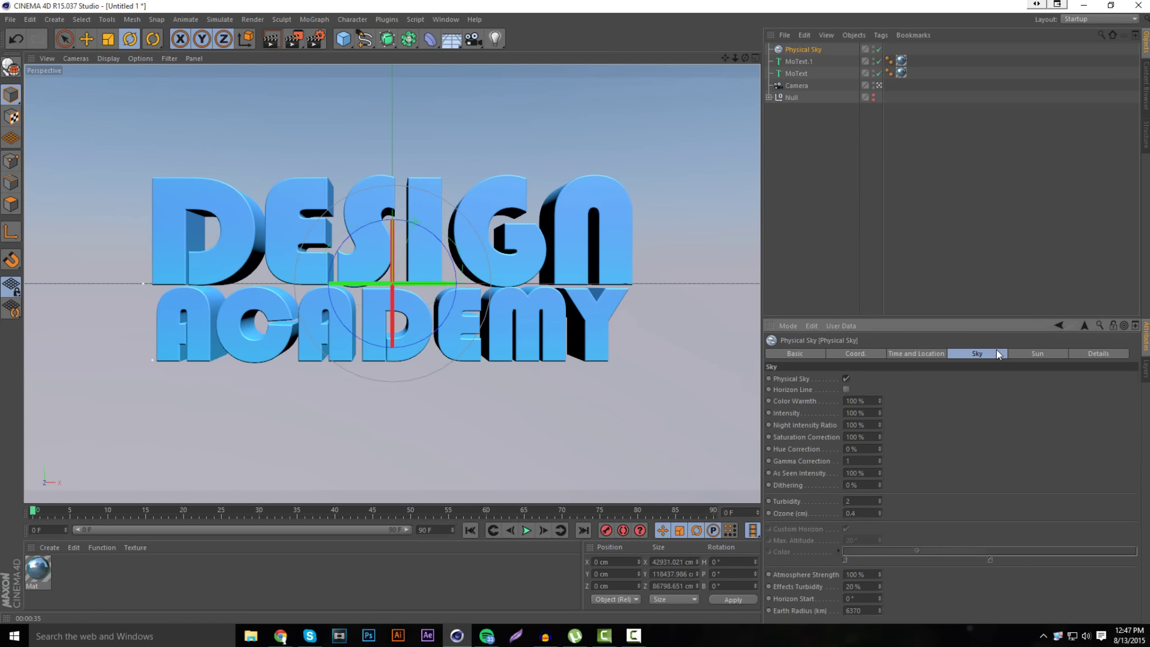
click(846, 379)
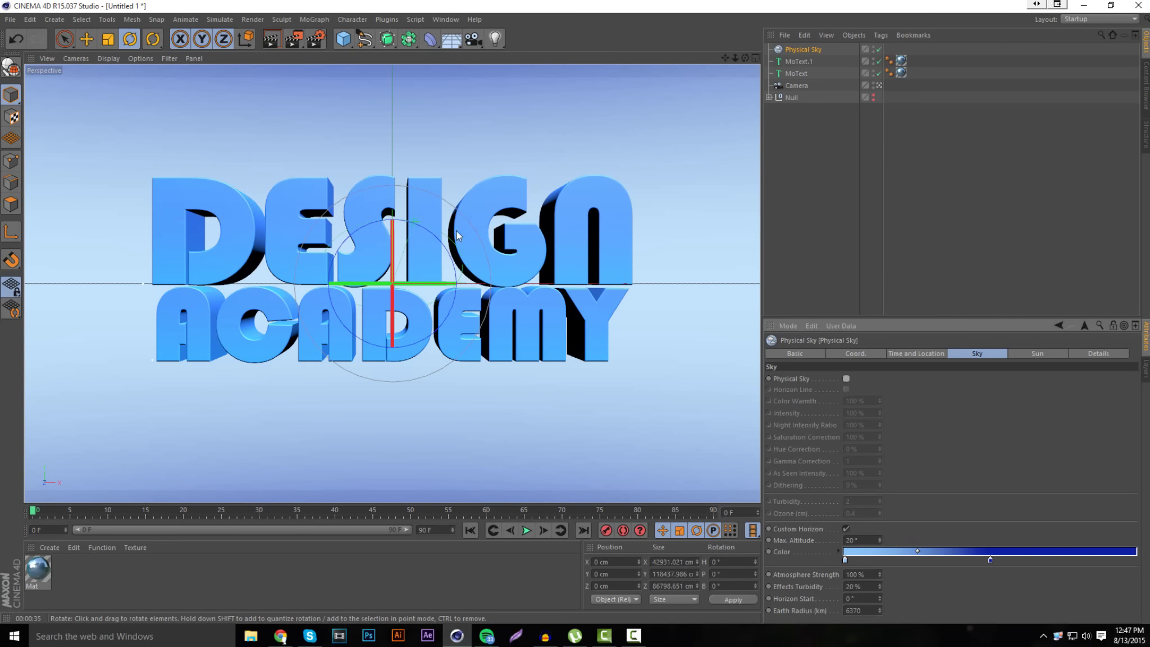
click(846, 380)
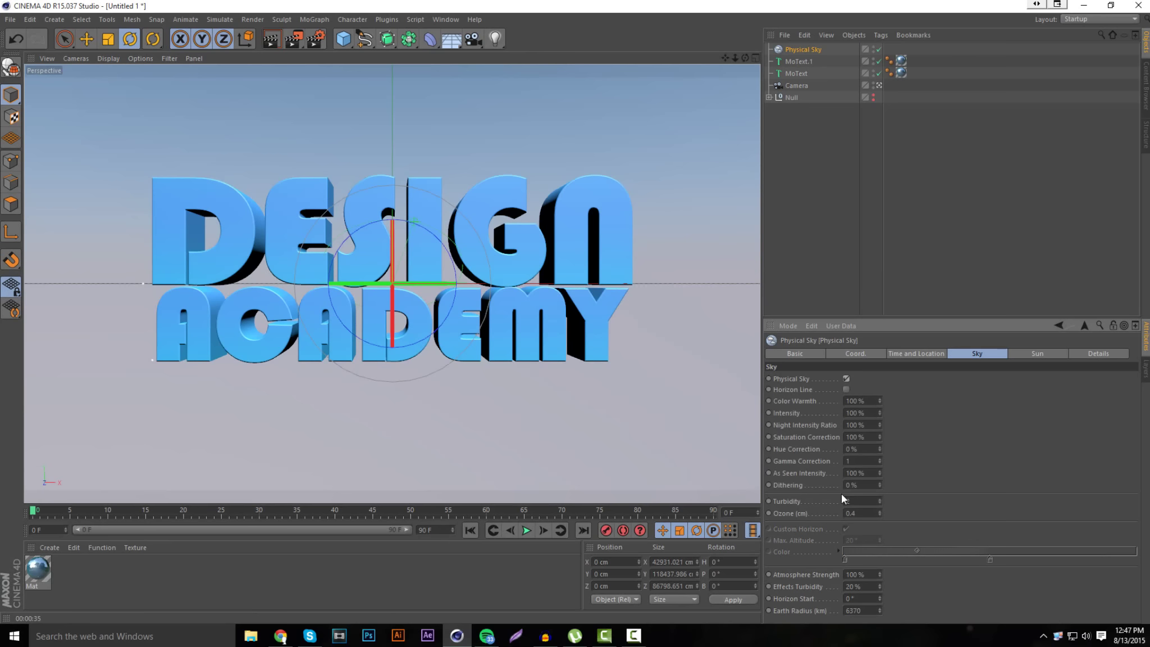
click(846, 380)
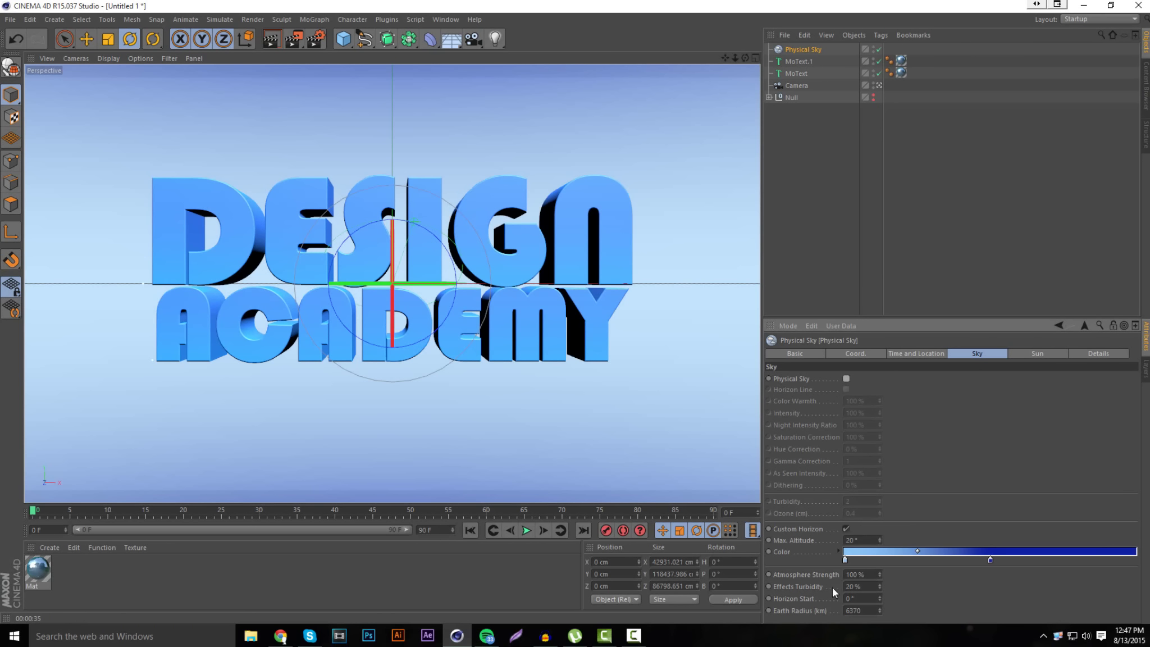
double_click(844, 560)
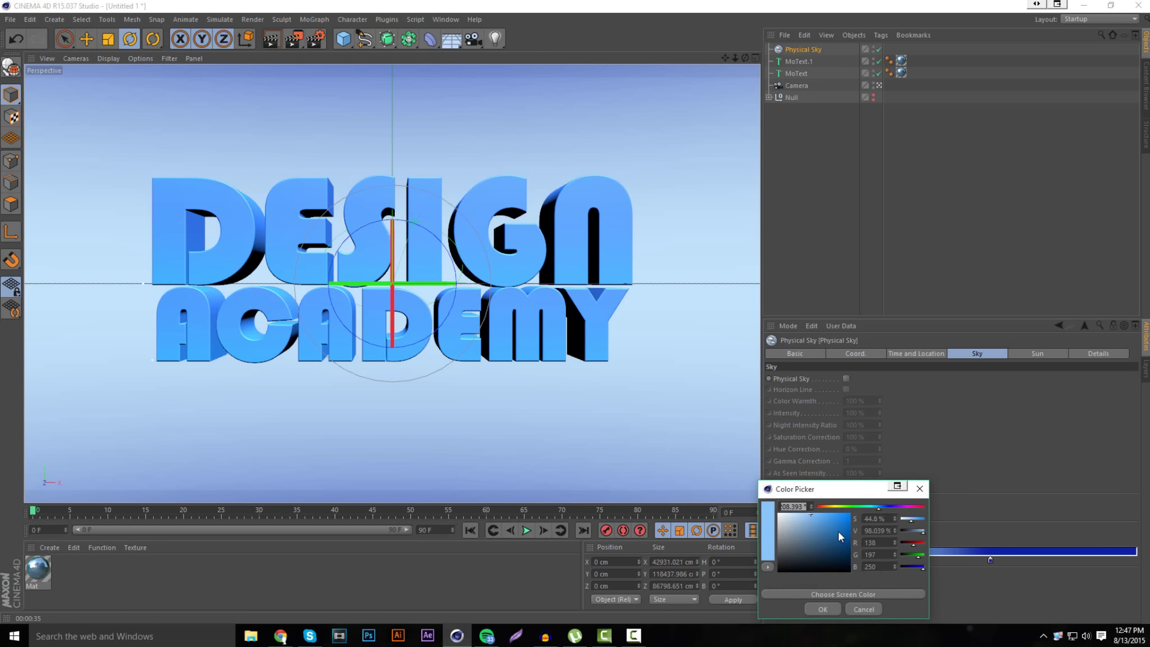
Step: Turn both horizon gradient stops orange and render a preview of the DESIGN ACADEMY text
click(826, 506)
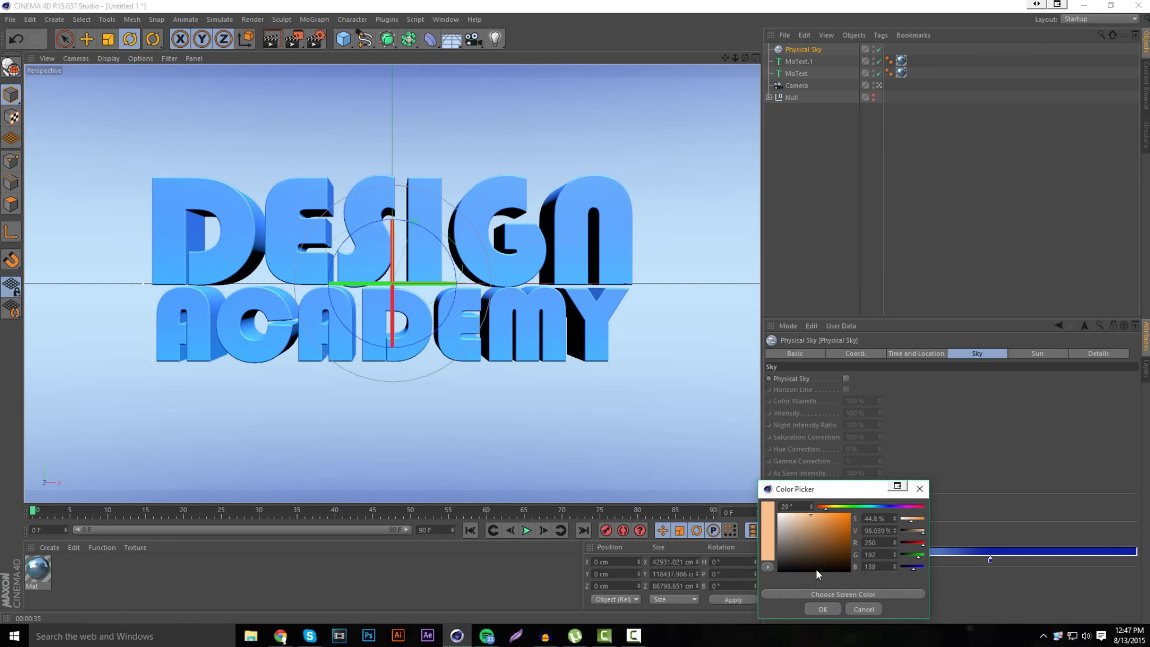
click(822, 610)
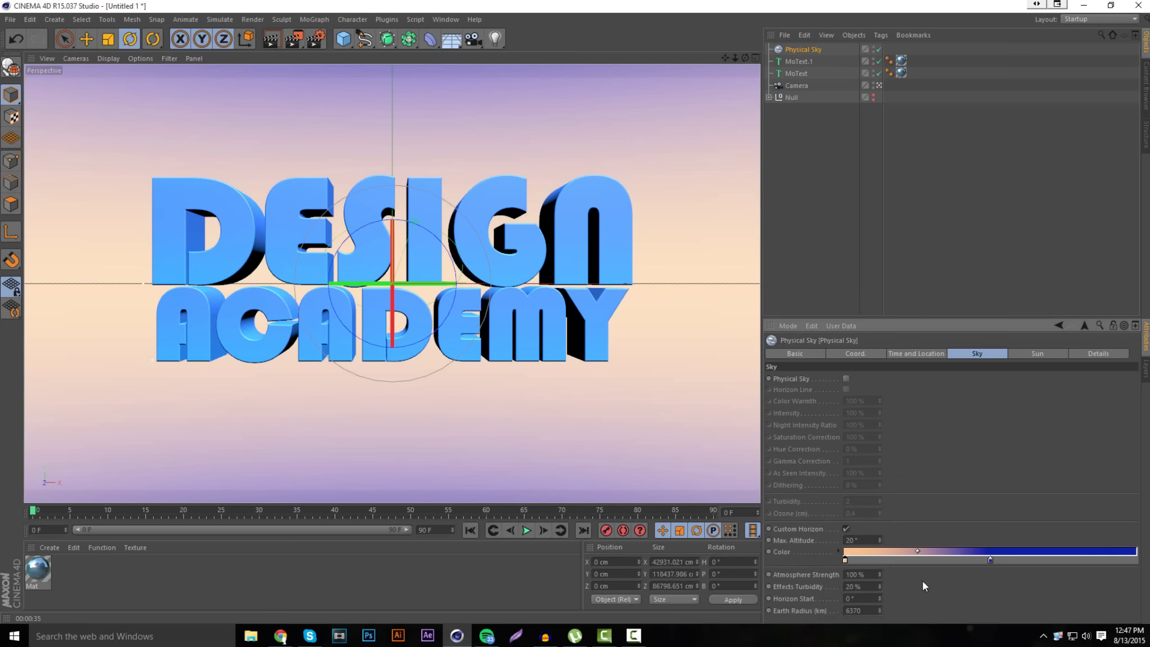
double_click(990, 560)
click(939, 521)
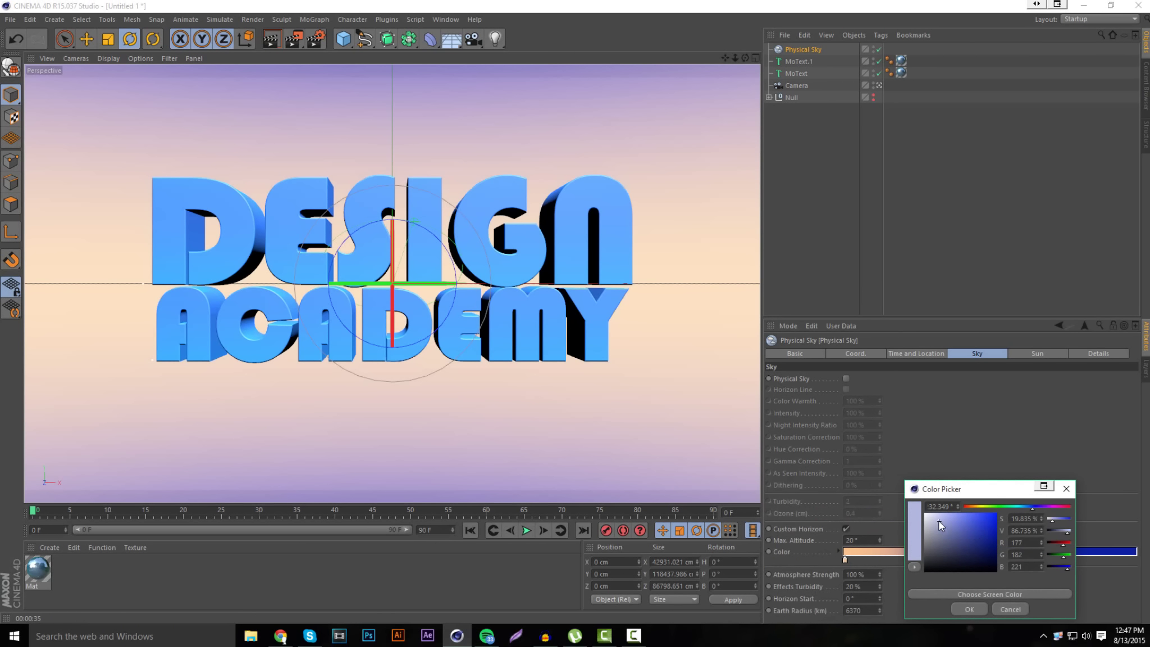
click(969, 507)
mouse_move(935, 523)
mouse_down()
mouse_move(953, 518)
mouse_move(988, 542)
mouse_up()
click(974, 508)
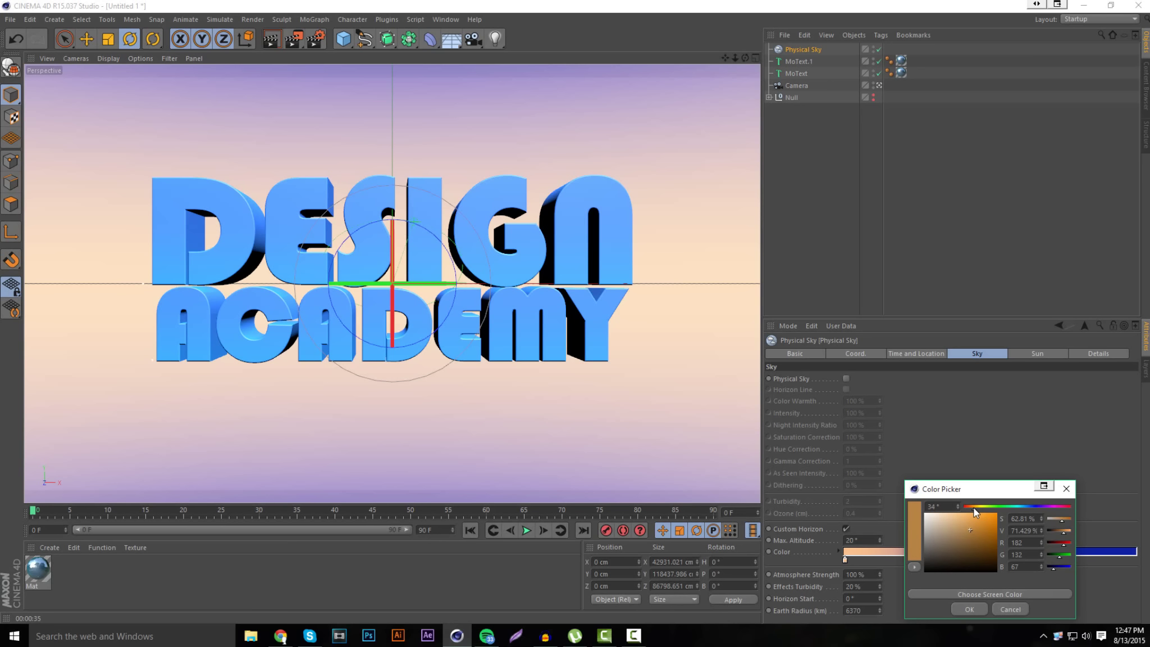
click(993, 521)
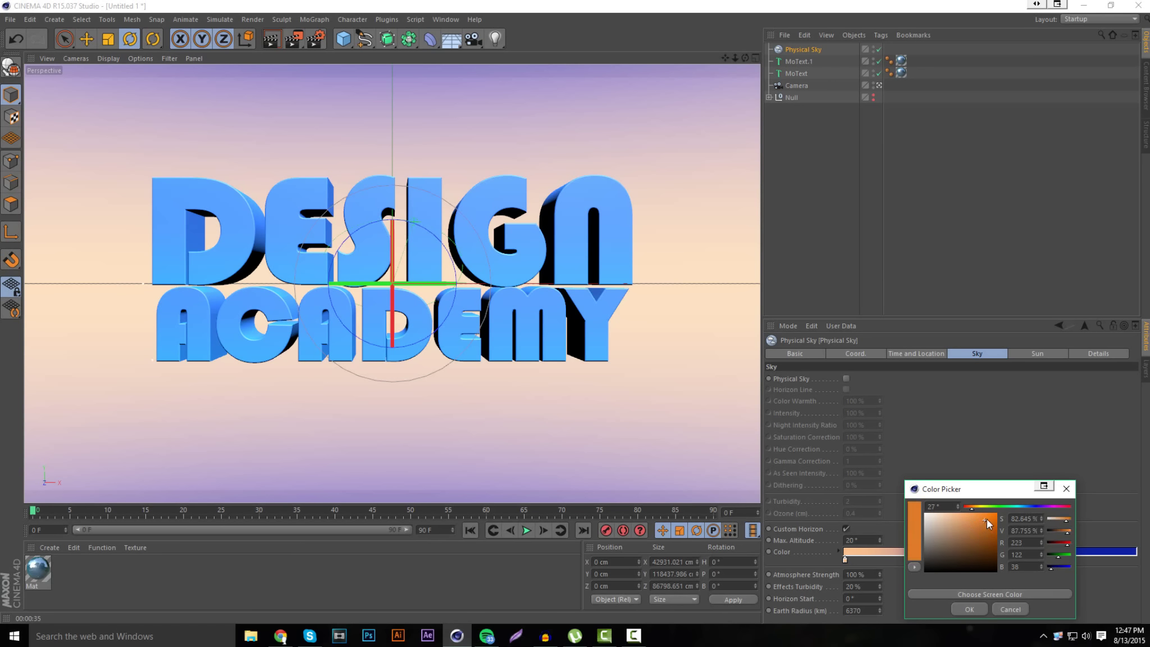
click(969, 609)
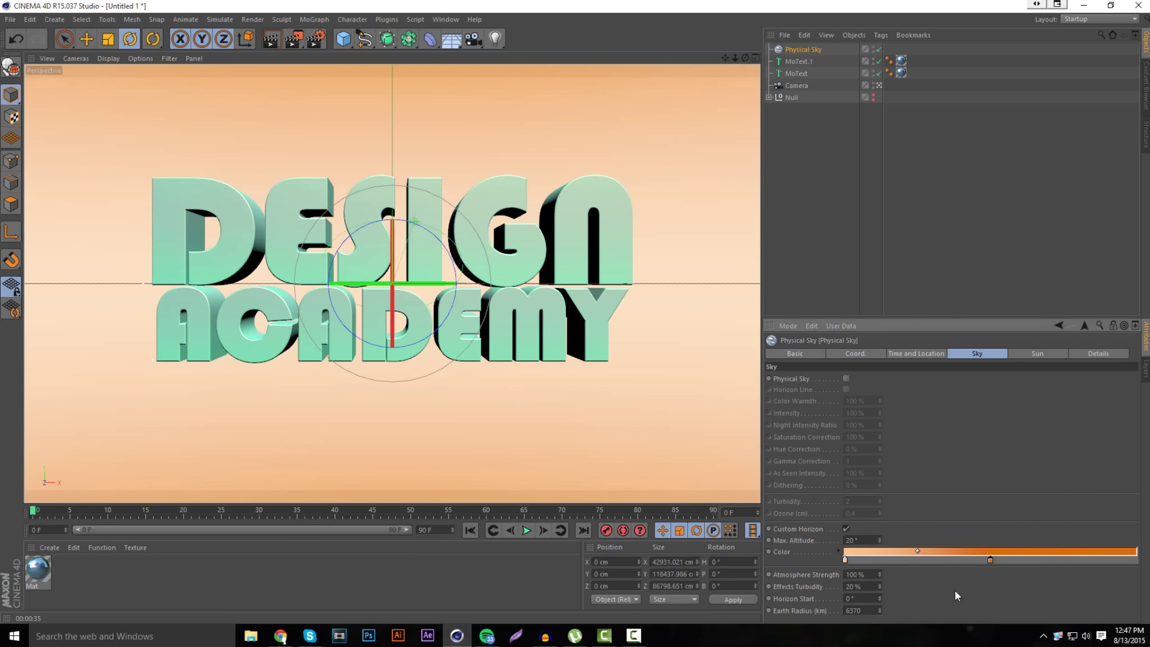
click(272, 39)
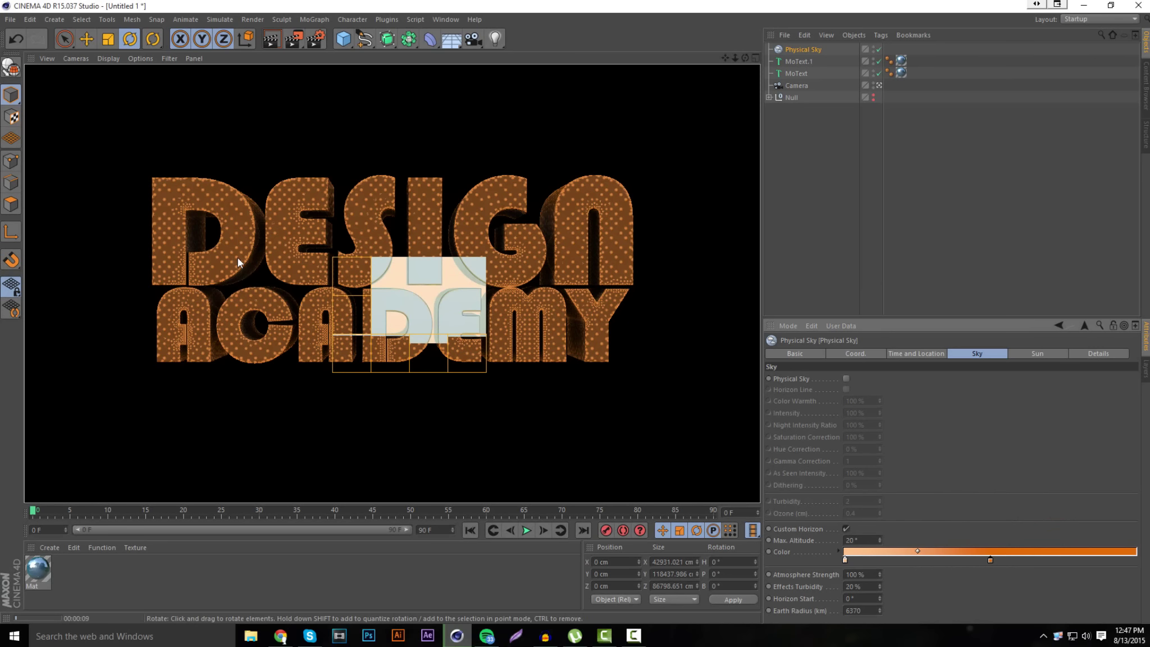
Step: Re-enable the Physical Sky model and keep the sky Intensity at 100%
click(838, 184)
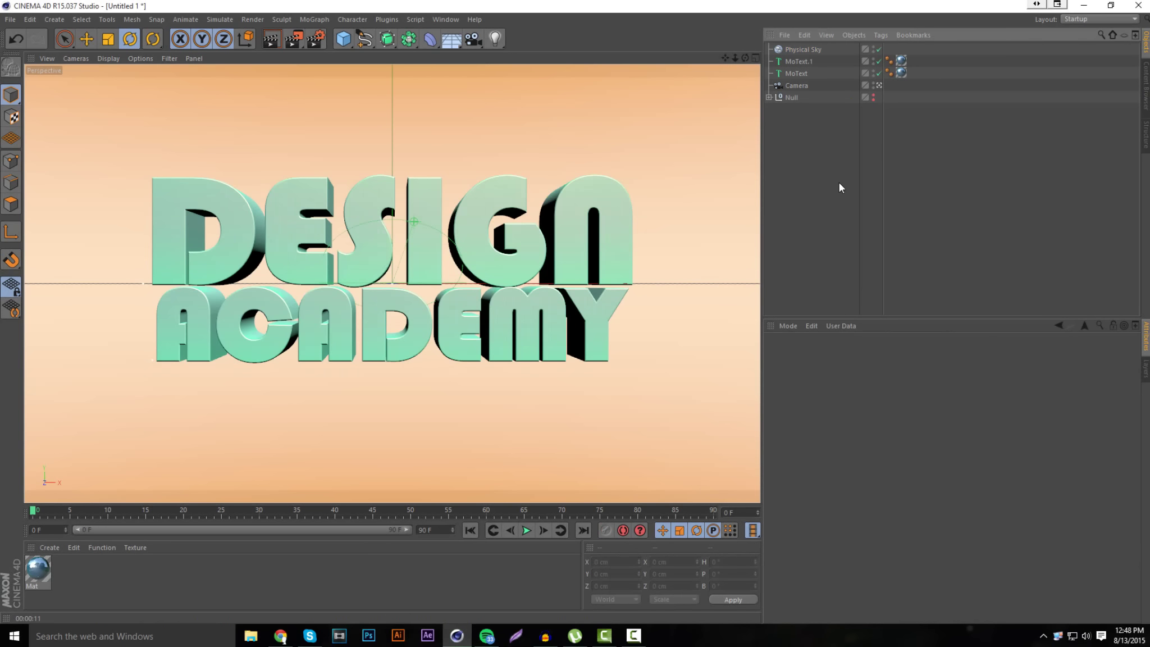
click(812, 54)
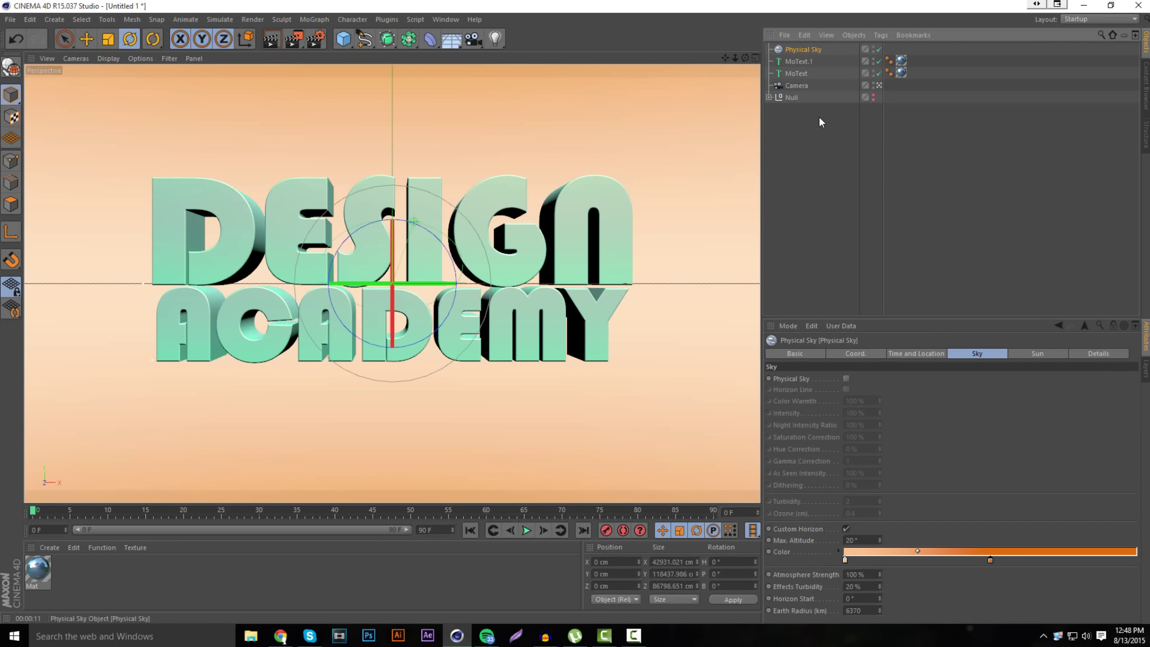
click(846, 379)
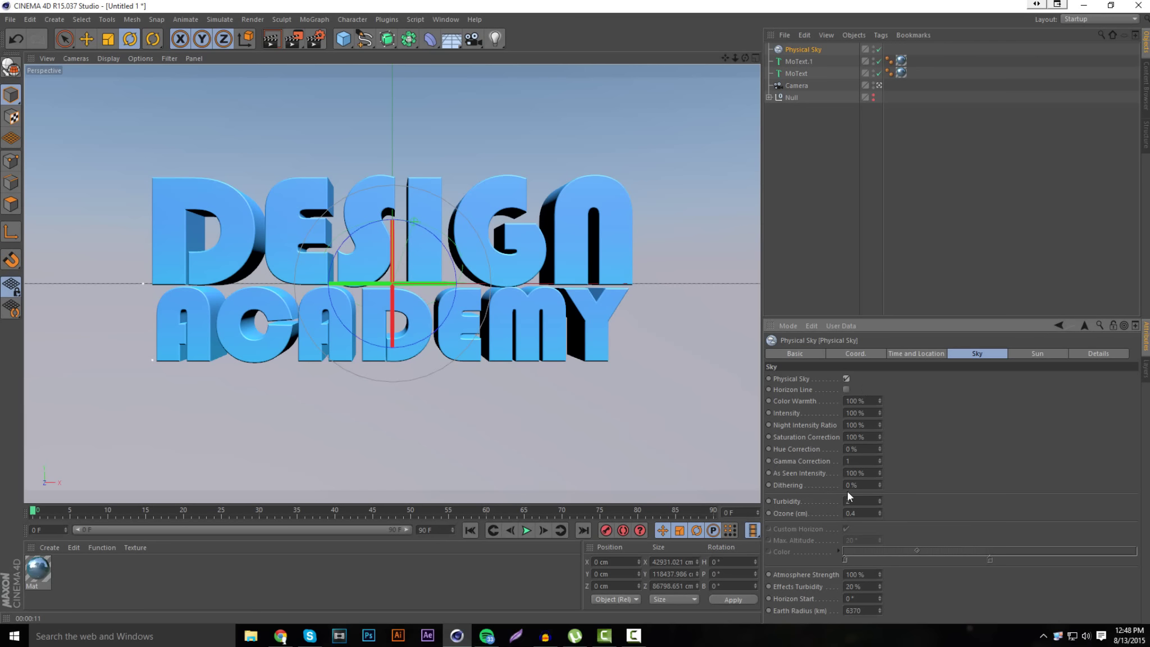
mouse_move(879, 413)
mouse_down()
mouse_move(880, 337)
mouse_move(877, 410)
mouse_up()
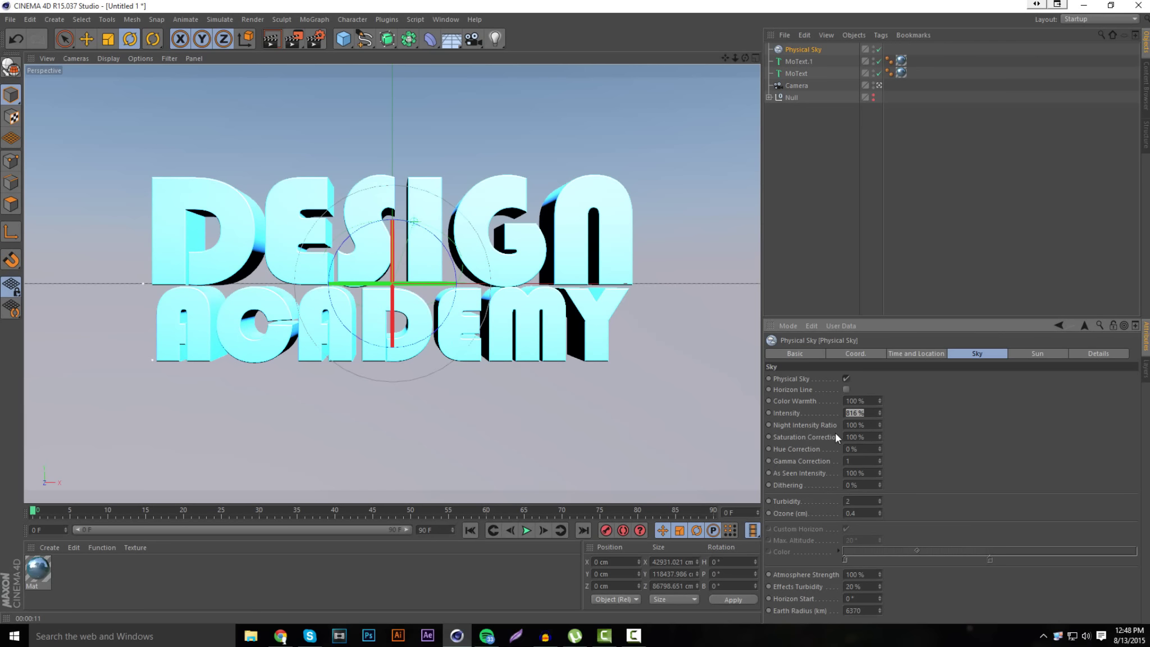
text(100)
key(Return)
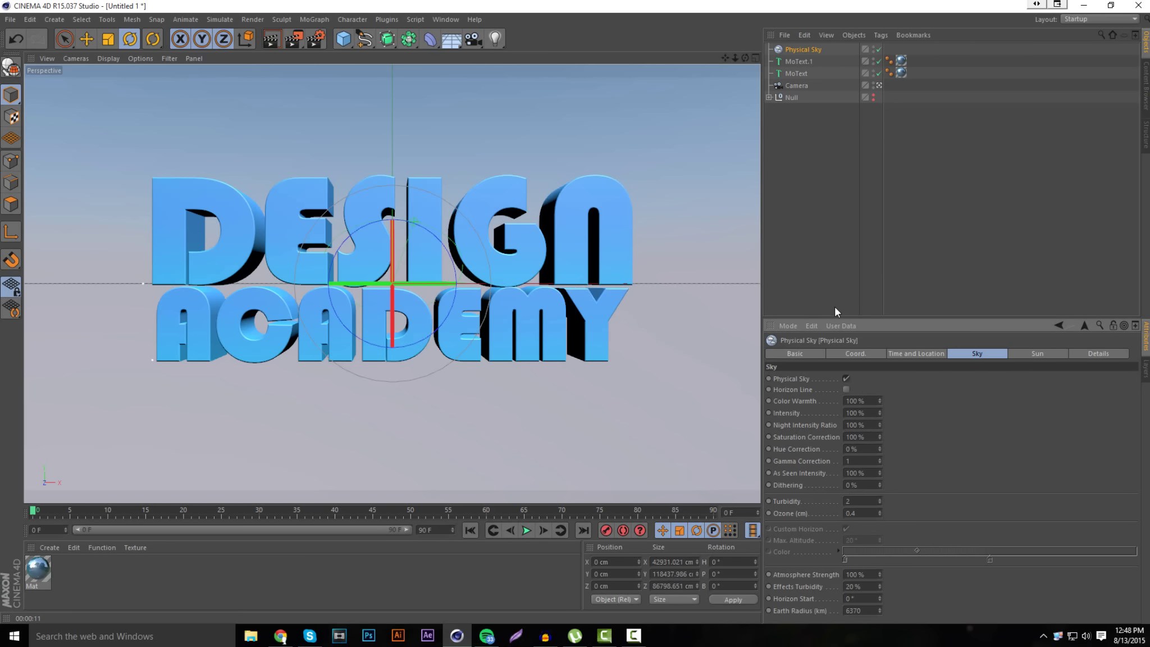
Step: Set the sky's Color Warmth to 5000
click(873, 400)
text(5000)
click(865, 400)
text(5)
key(Return)
text(000)
Step: Commit the dithering value and enable Atmosphere and Clouds on the Basic tab
click(988, 454)
click(794, 353)
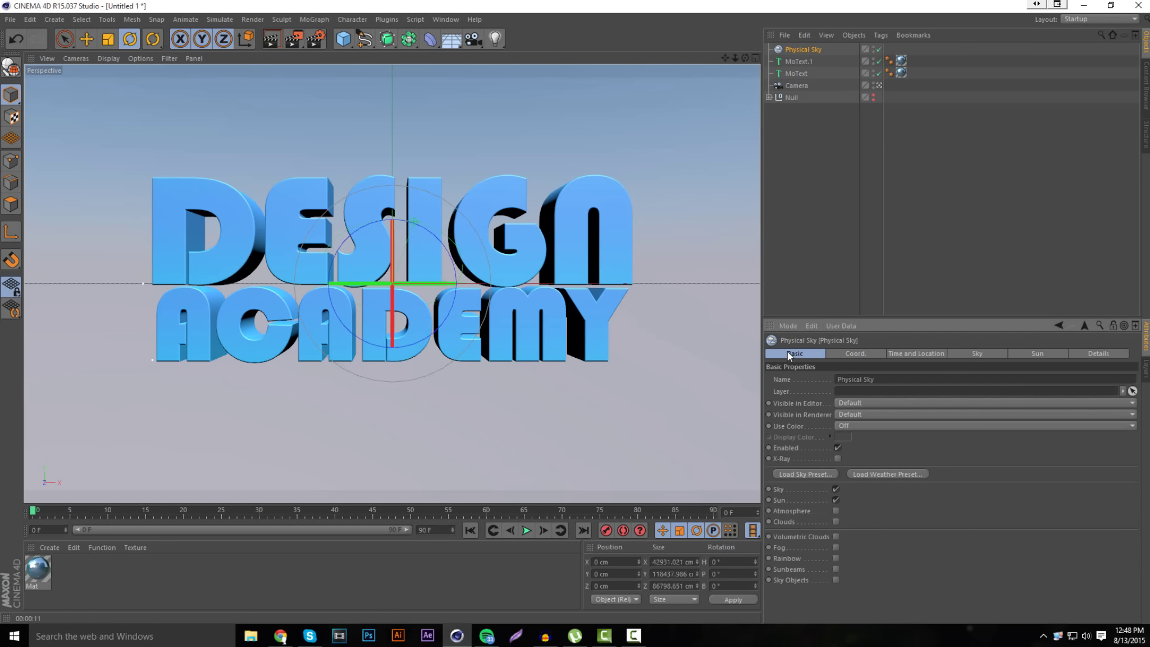
click(835, 521)
click(834, 520)
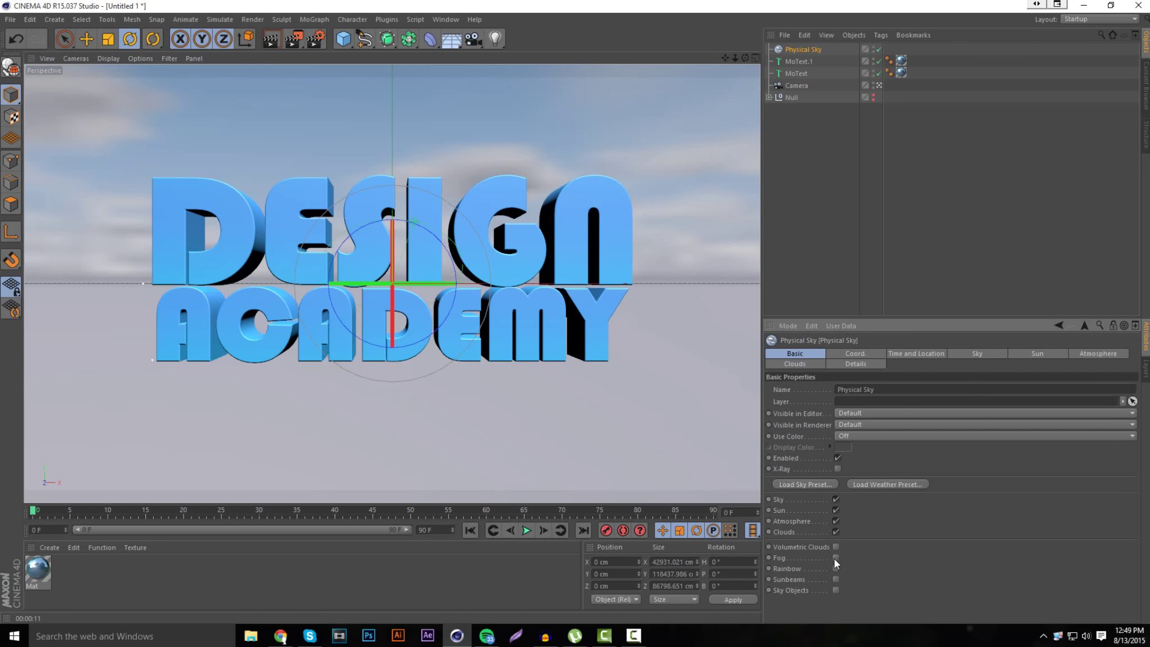
Step: Render a preview region around the DESIGN ACADEMY text
click(293, 38)
click(354, 56)
drag(102, 128, 155, 215)
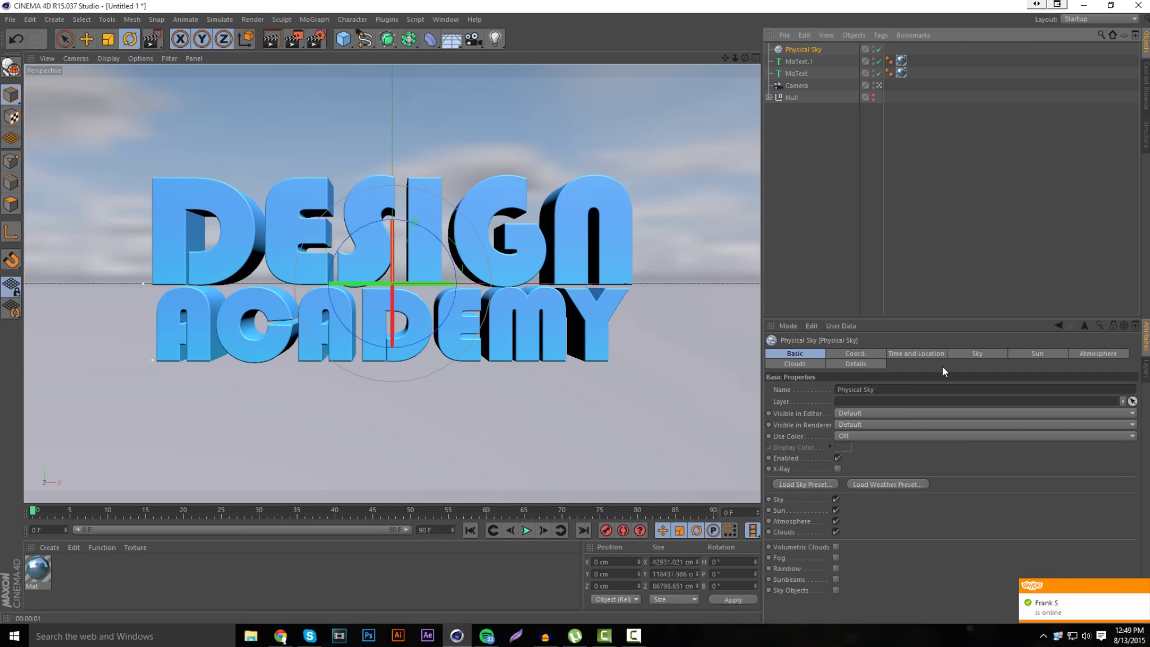
Step: Try cyan and light blue Preview Colors for the sun
click(1028, 354)
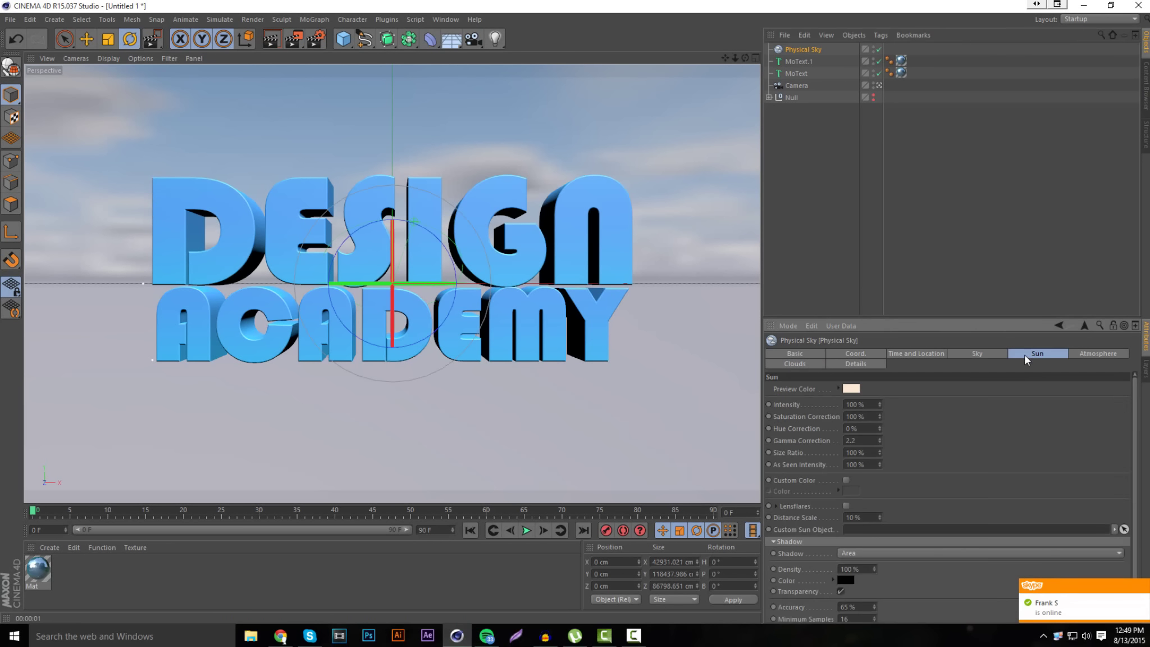
click(851, 388)
click(873, 345)
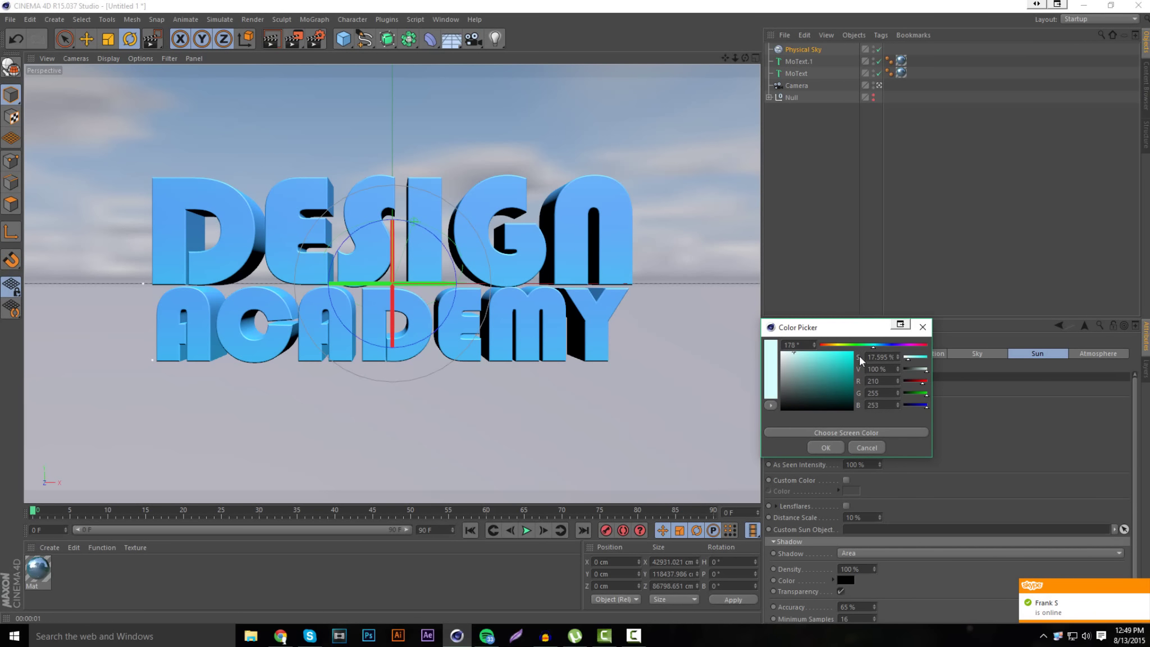
click(843, 368)
drag(844, 367, 834, 360)
click(824, 447)
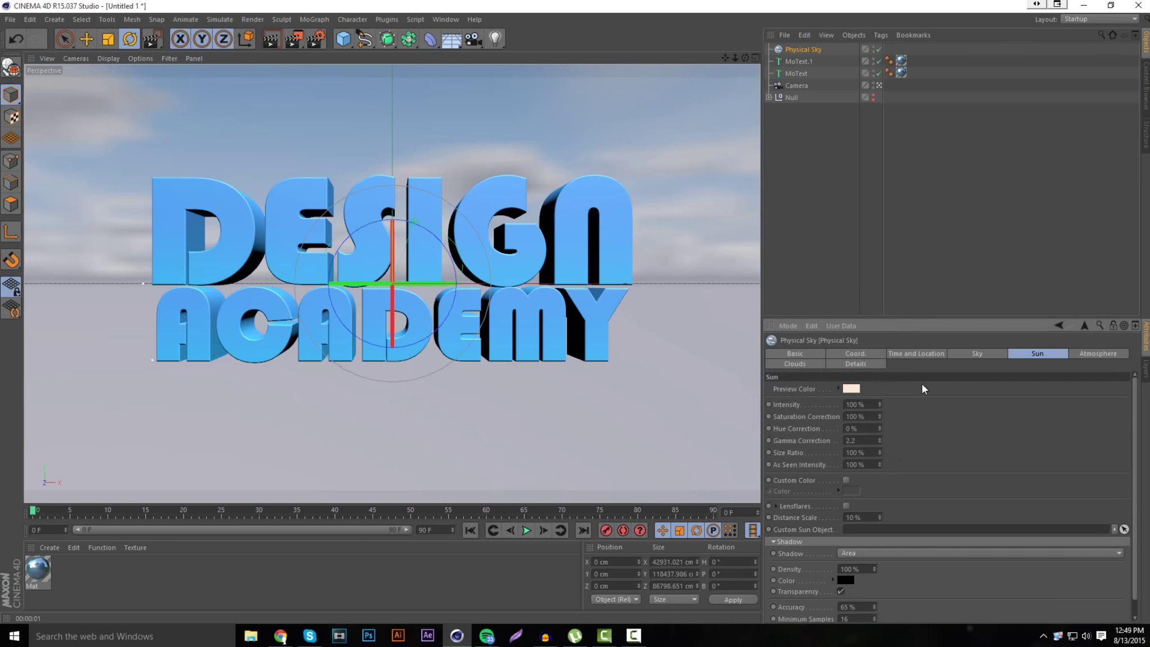
click(854, 388)
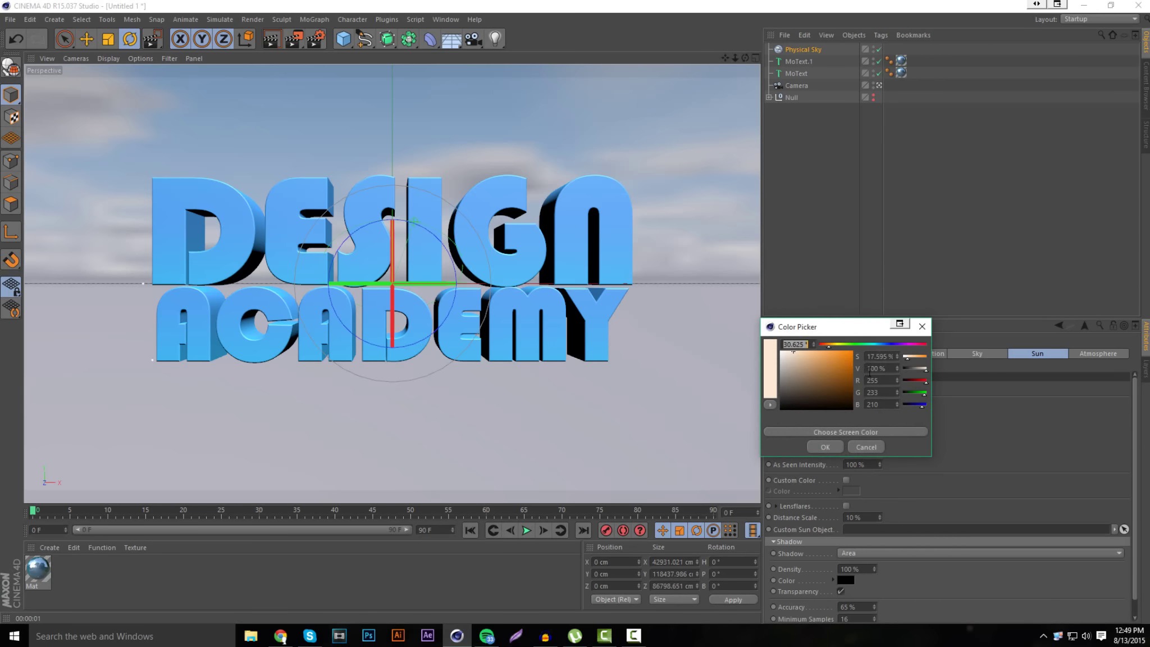
click(882, 344)
click(827, 446)
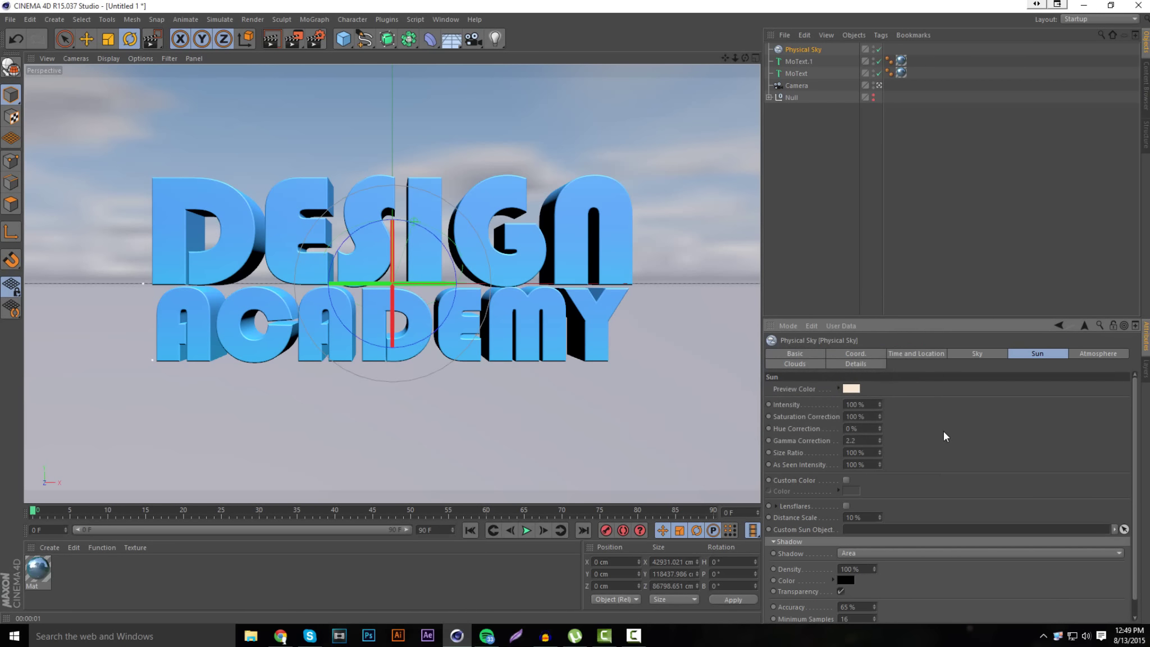
Step: Set the sun's shadows to Raytraced (Hard) and review the Atmosphere settings
scroll(889, 549, down, 1)
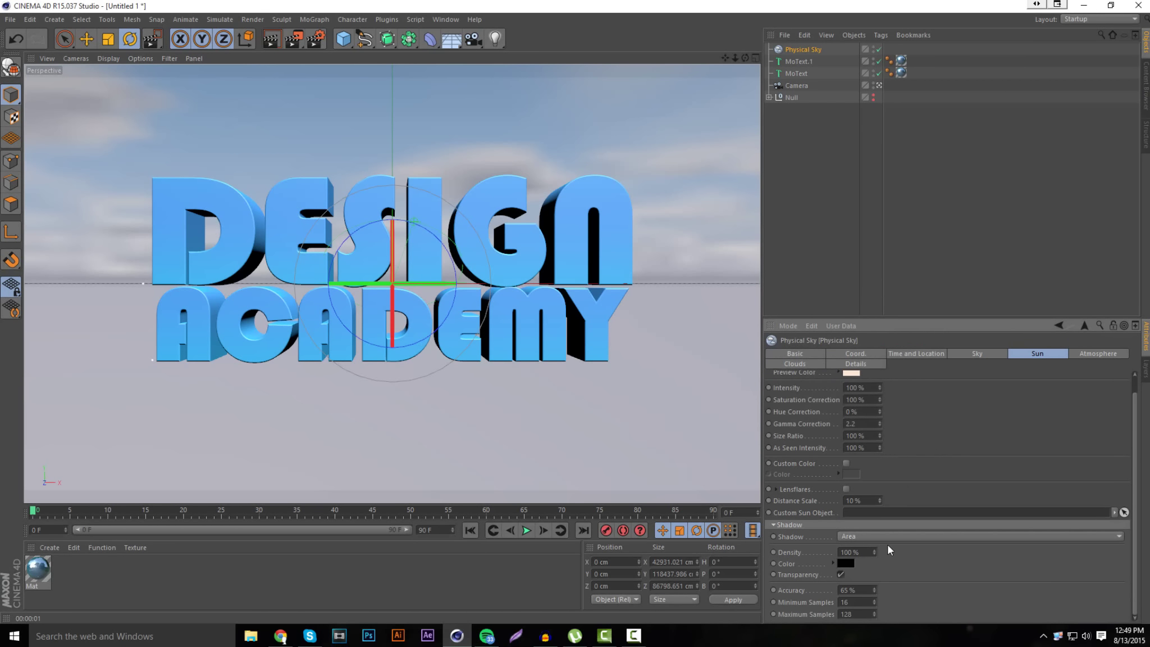
click(854, 537)
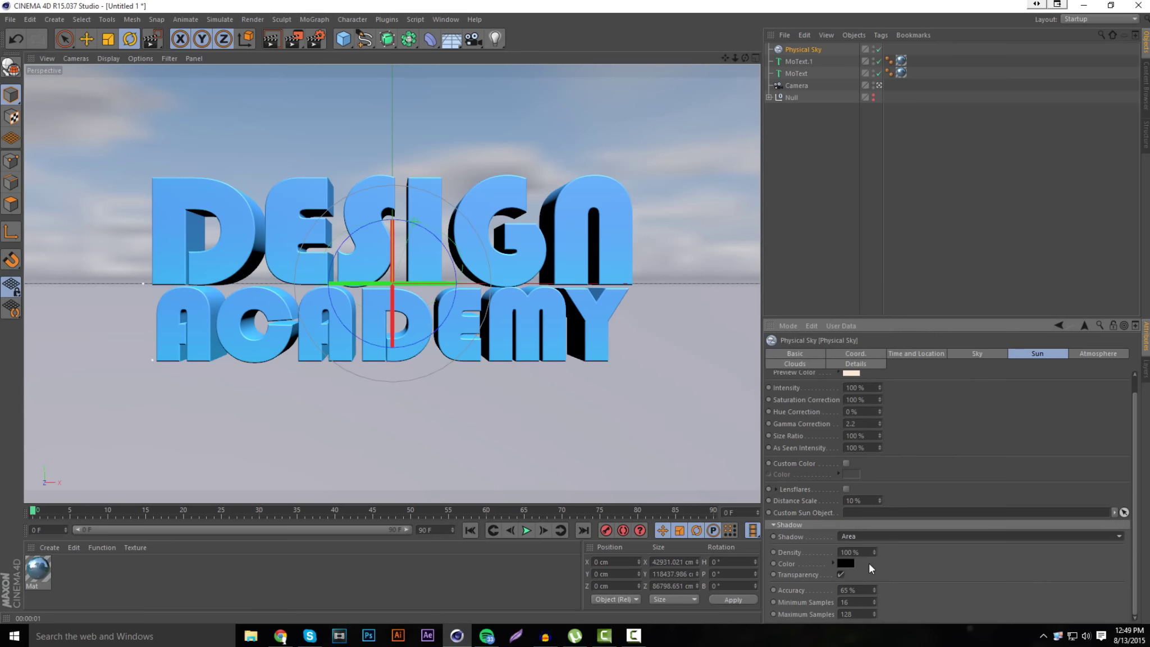
click(868, 565)
click(1075, 354)
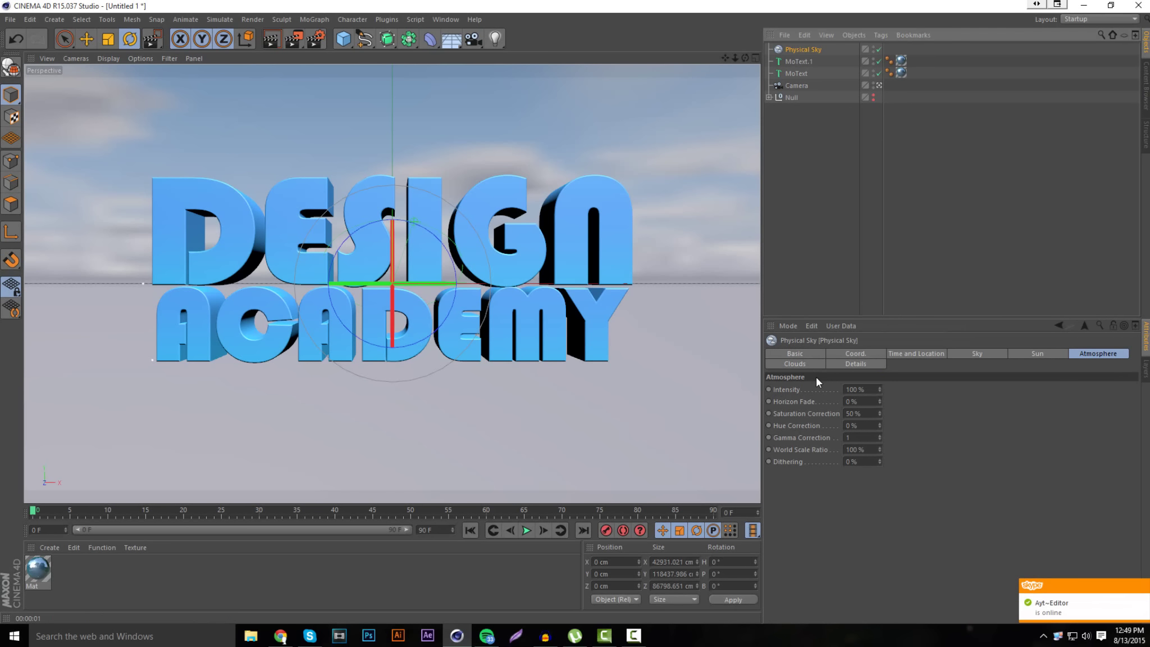
click(805, 352)
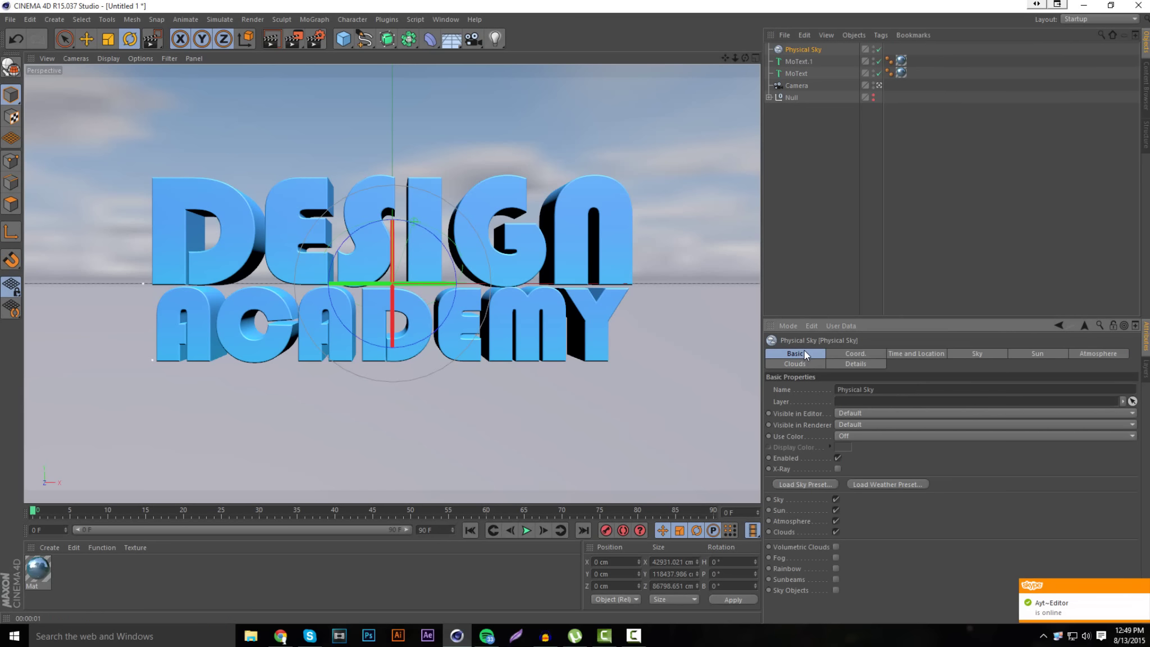
Step: Untick Sky, Sun, Atmosphere and Clouds and test-render the viewport
click(836, 499)
click(836, 510)
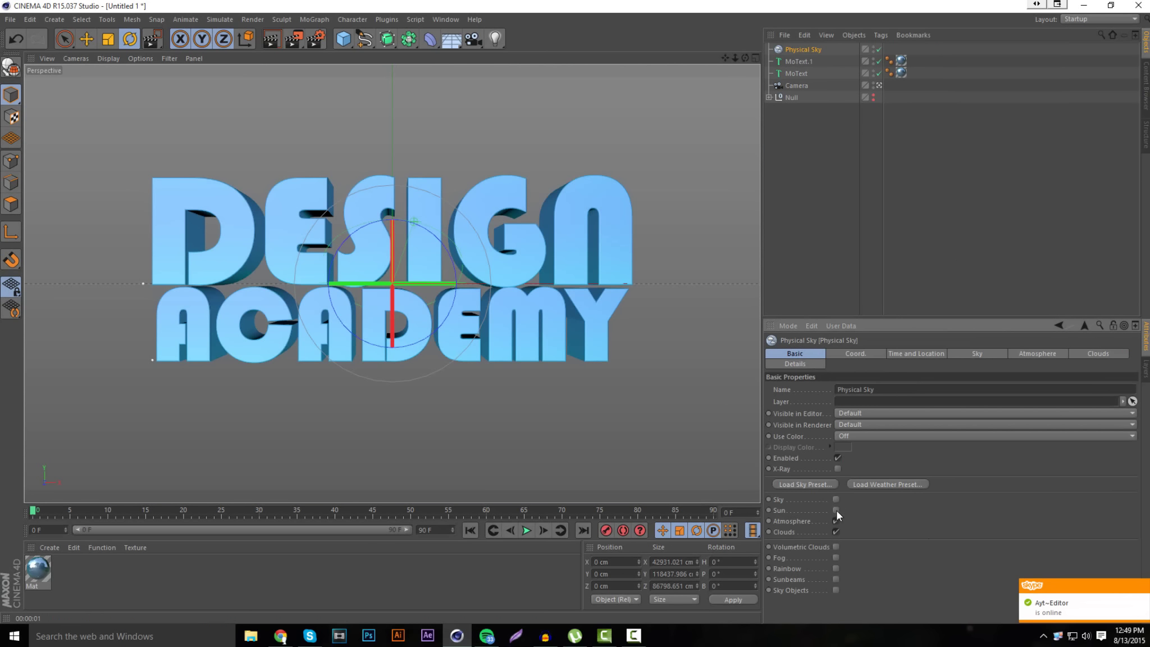
click(837, 522)
click(837, 522)
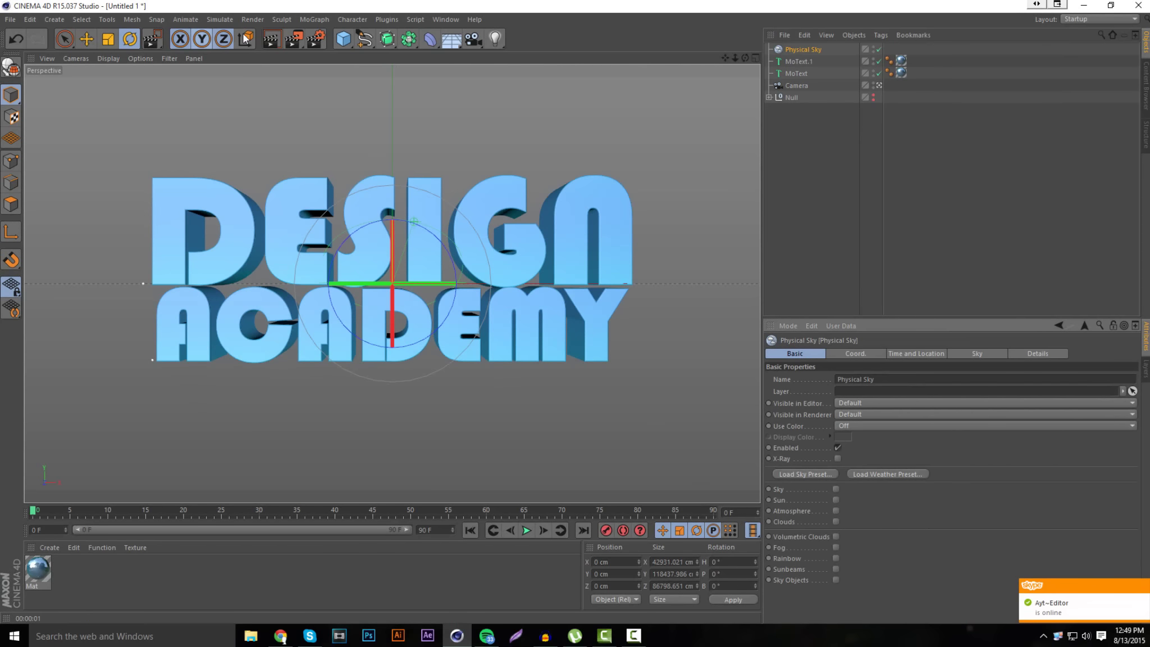
click(277, 39)
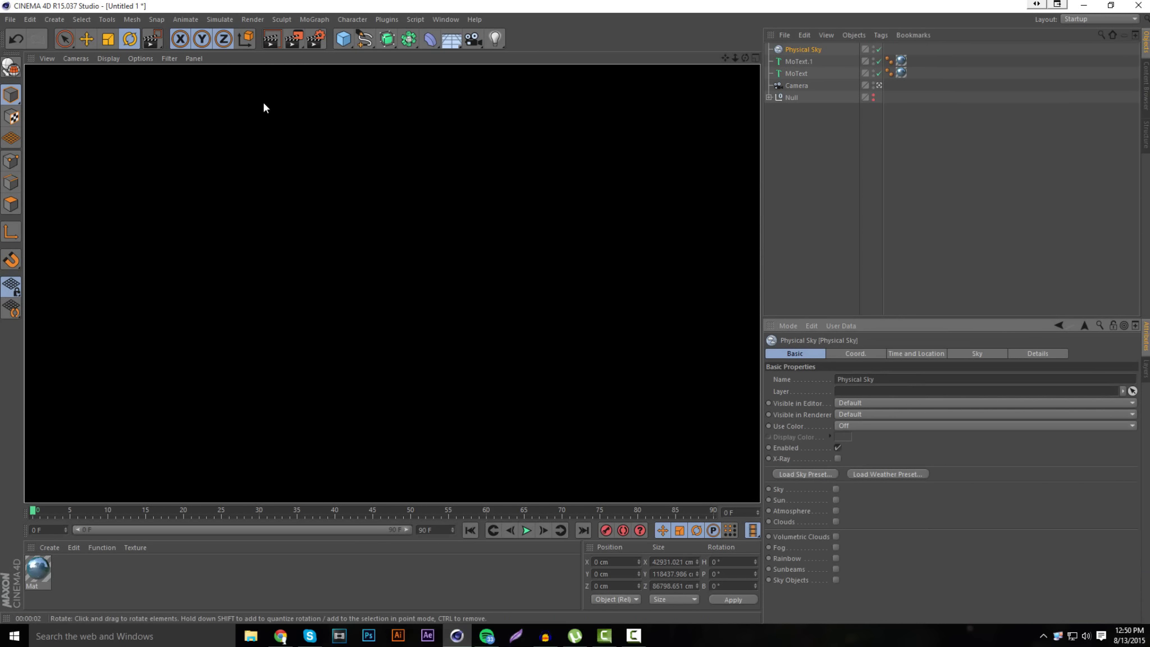
click(271, 40)
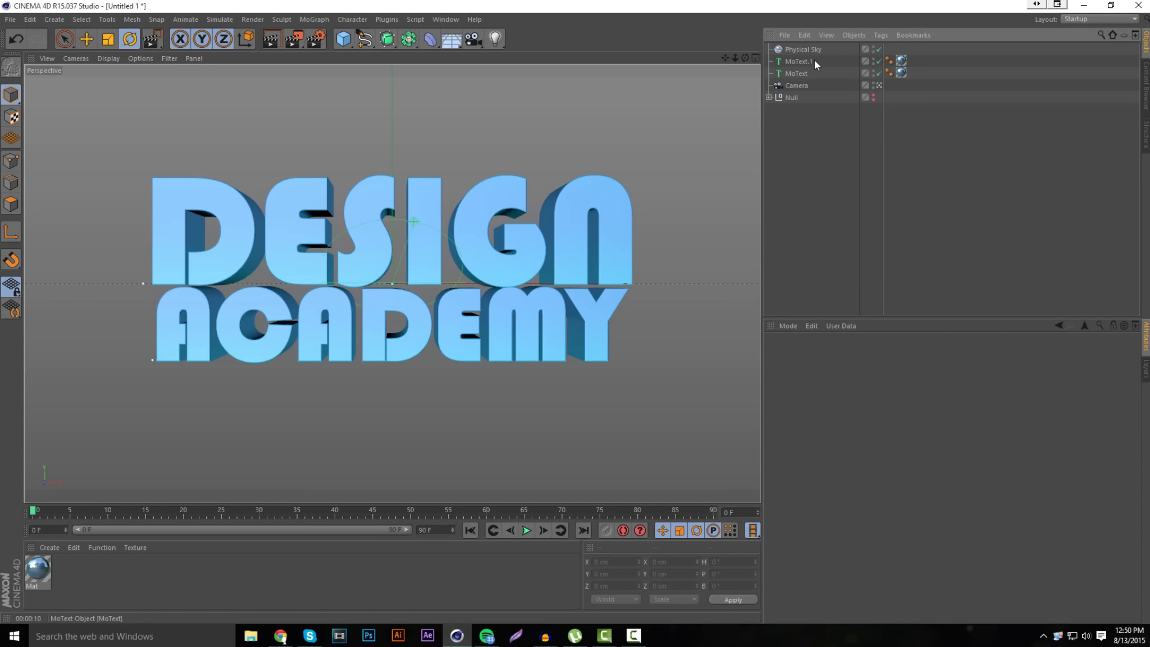
Step: Re-enable Sky and Sun, set Visible in Renderer to Off, and leave the camera view
click(835, 490)
click(835, 499)
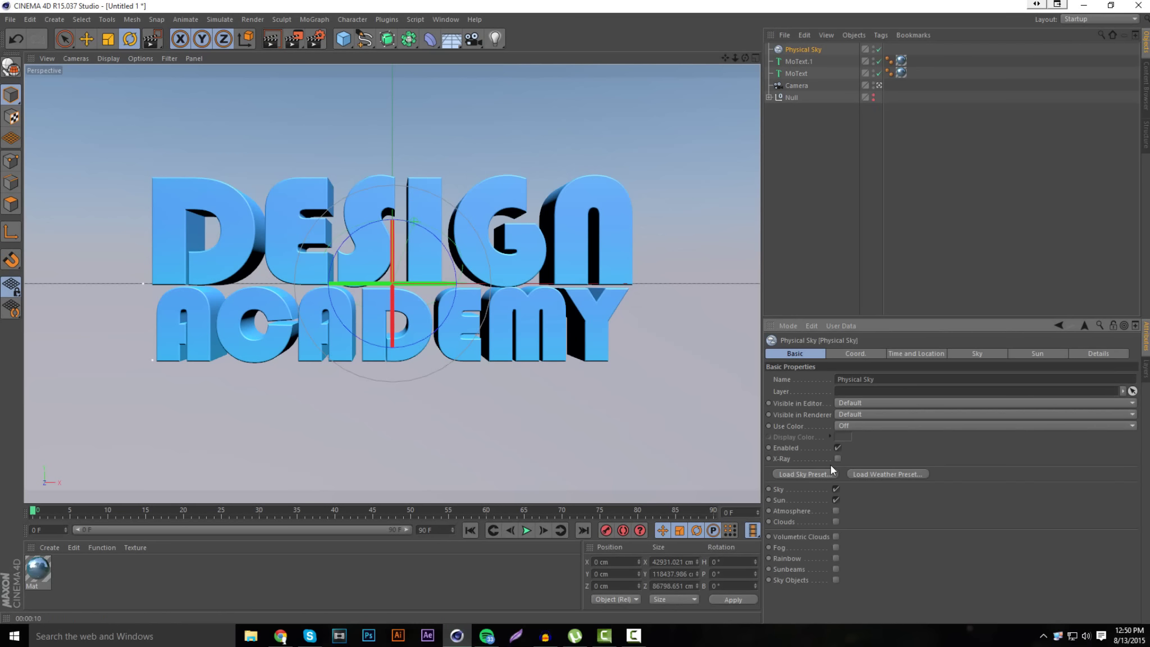
click(859, 415)
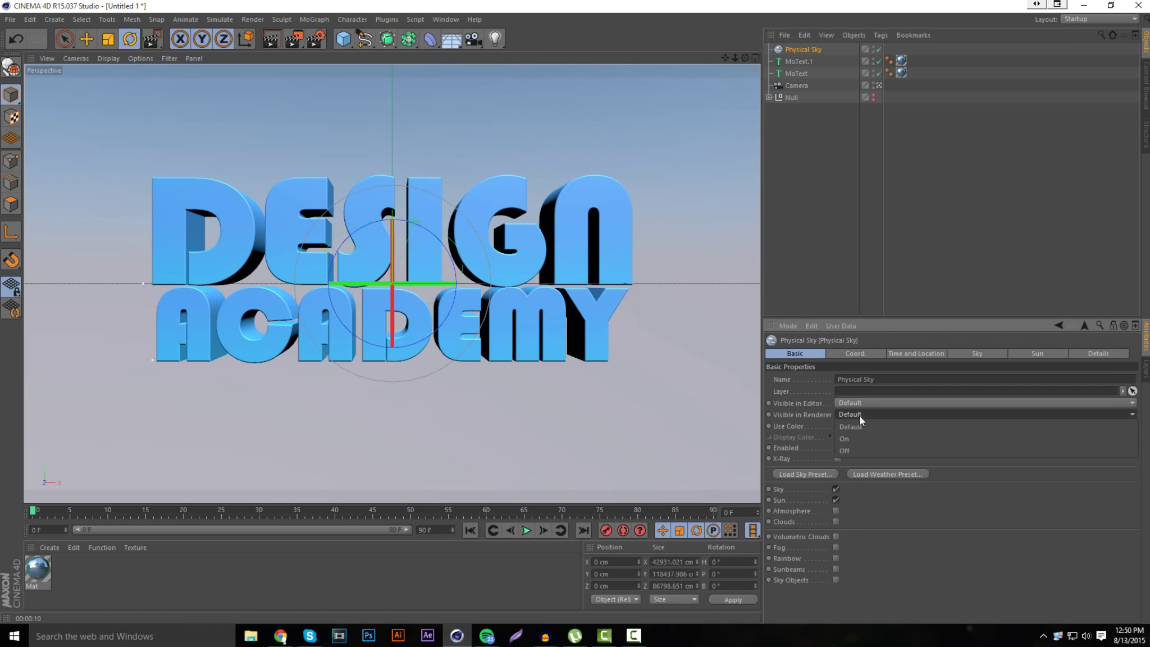
click(841, 453)
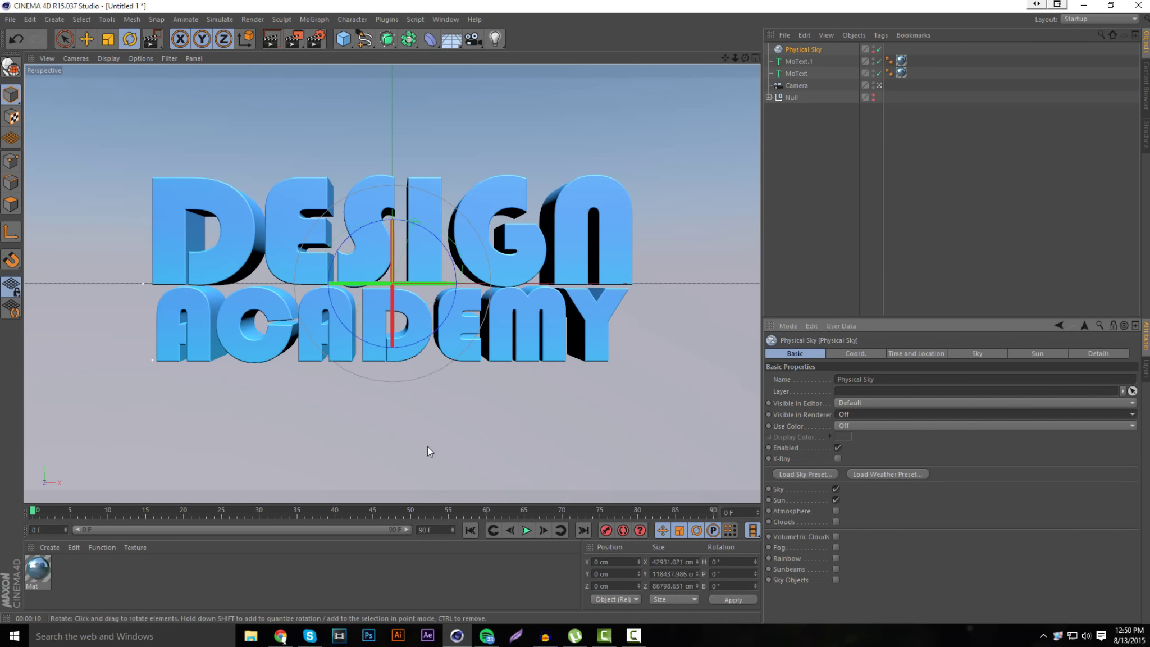
click(877, 86)
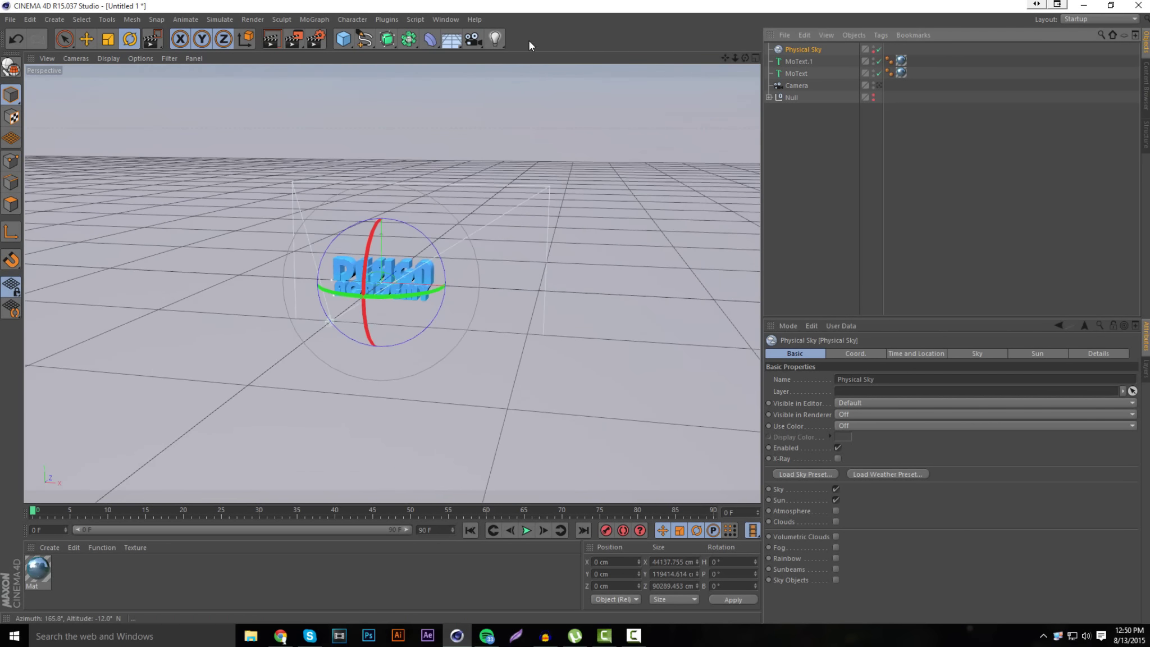
Step: Orbit the view around the text to inspect the new light from several sides
drag(495, 39, 633, 82)
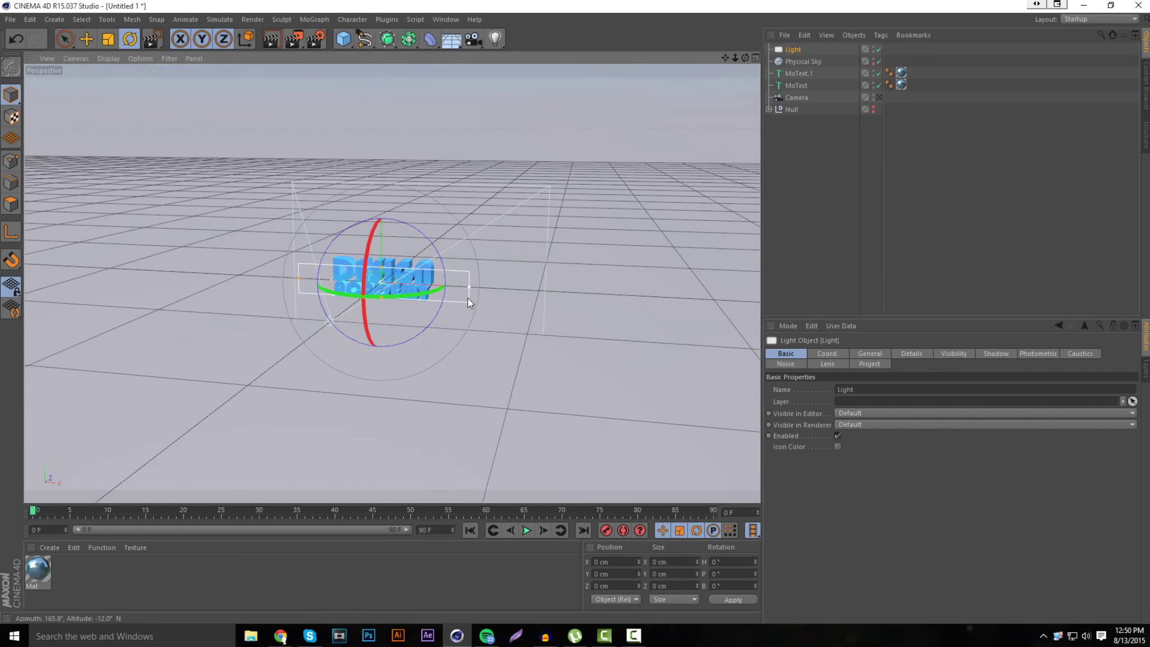
drag(384, 274, 391, 244)
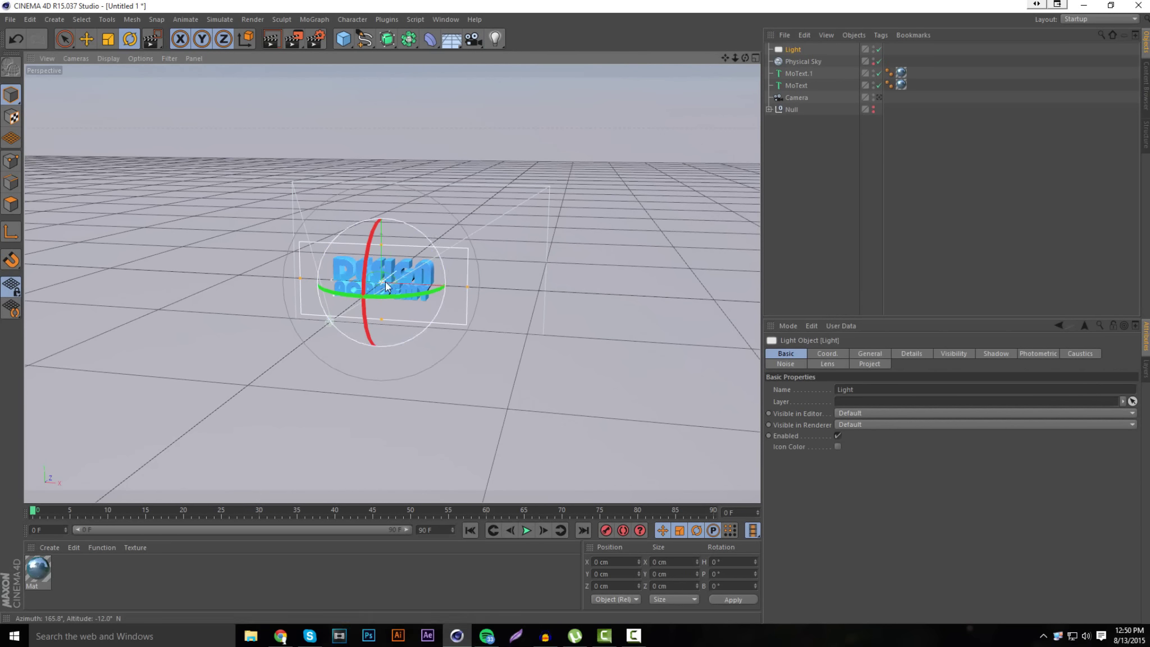
drag(746, 56, 500, 123)
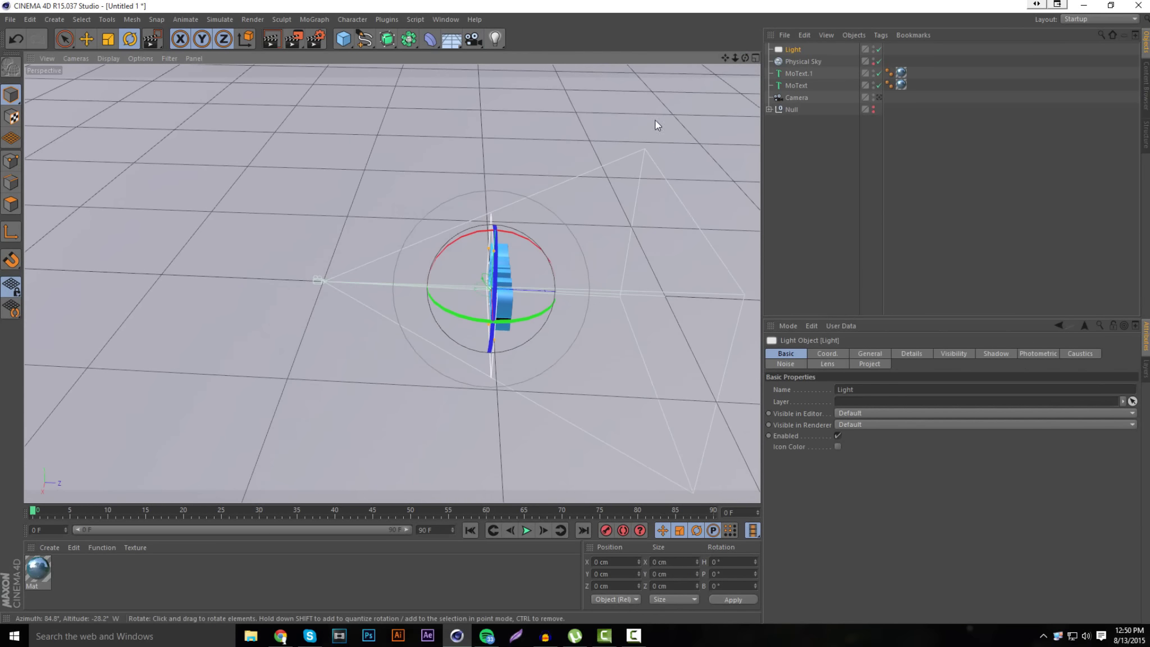
drag(744, 57, 740, 58)
drag(392, 283, 390, 283)
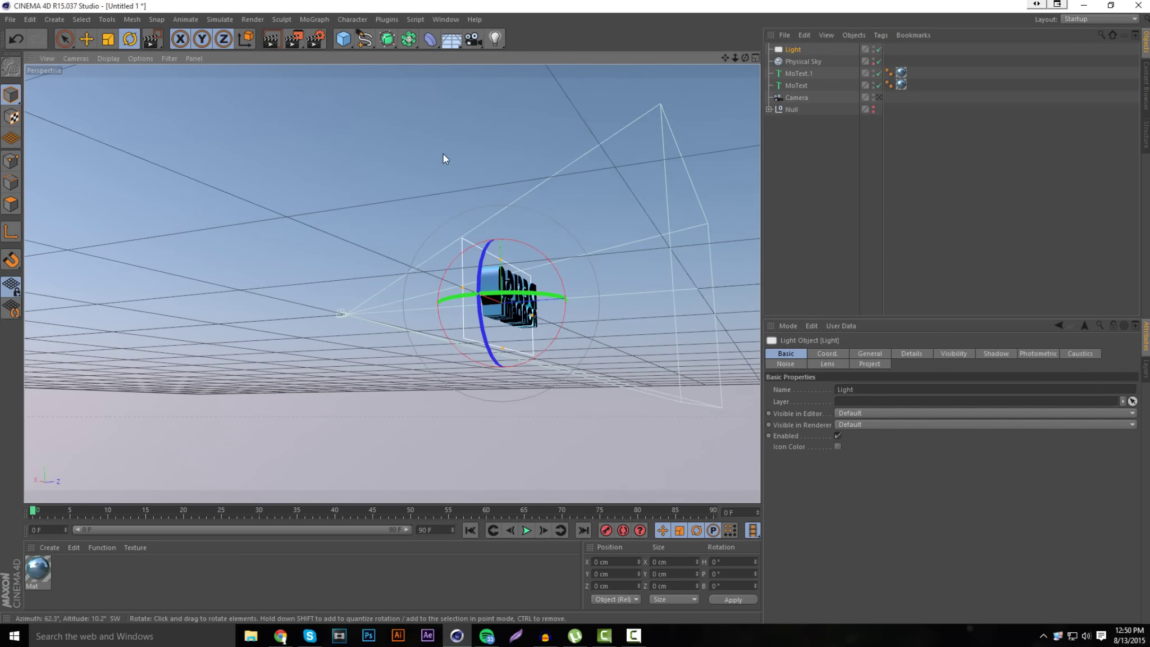
drag(745, 59, 774, 62)
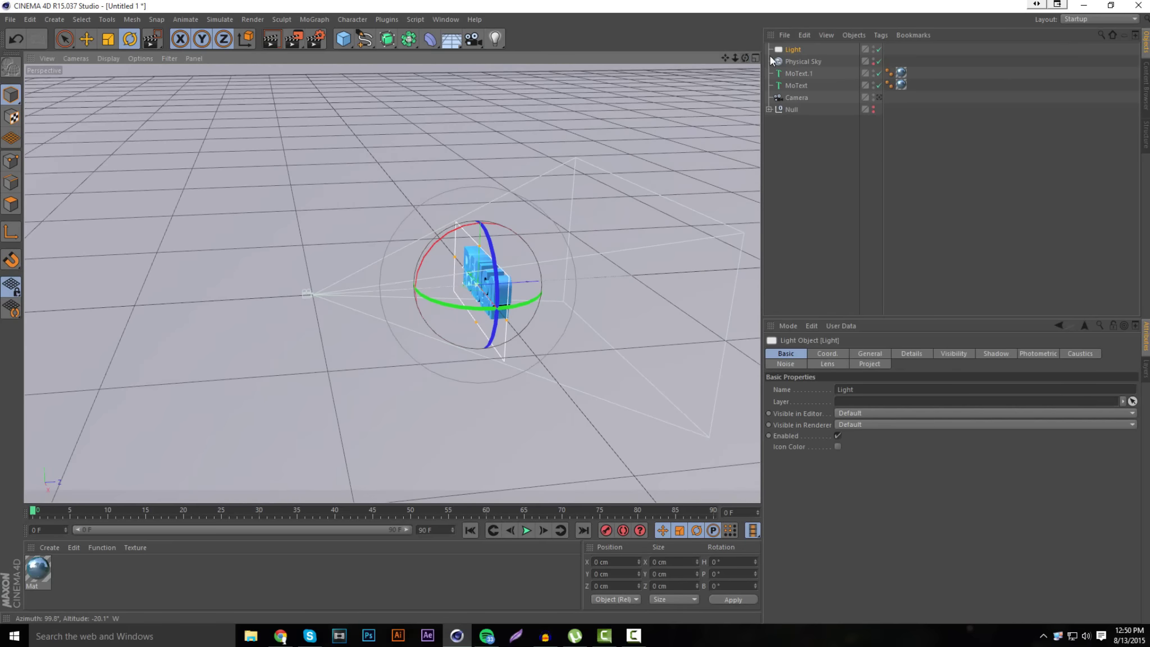
Step: Change the Light's type from Area to Spot in its General settings
click(790, 50)
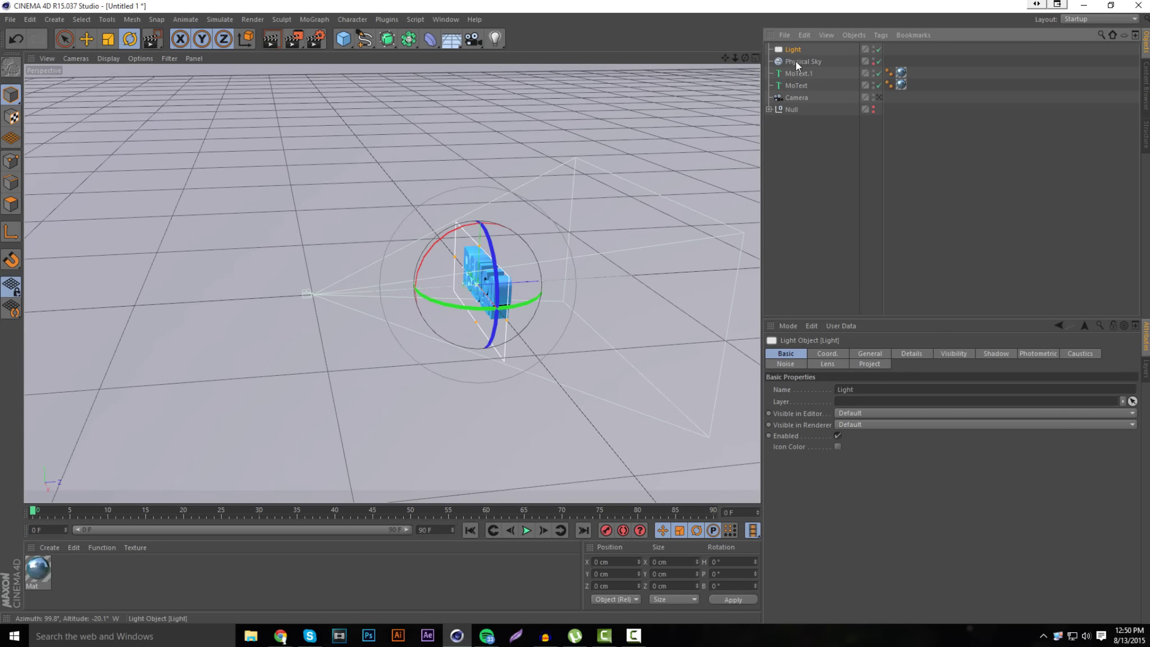
click(860, 351)
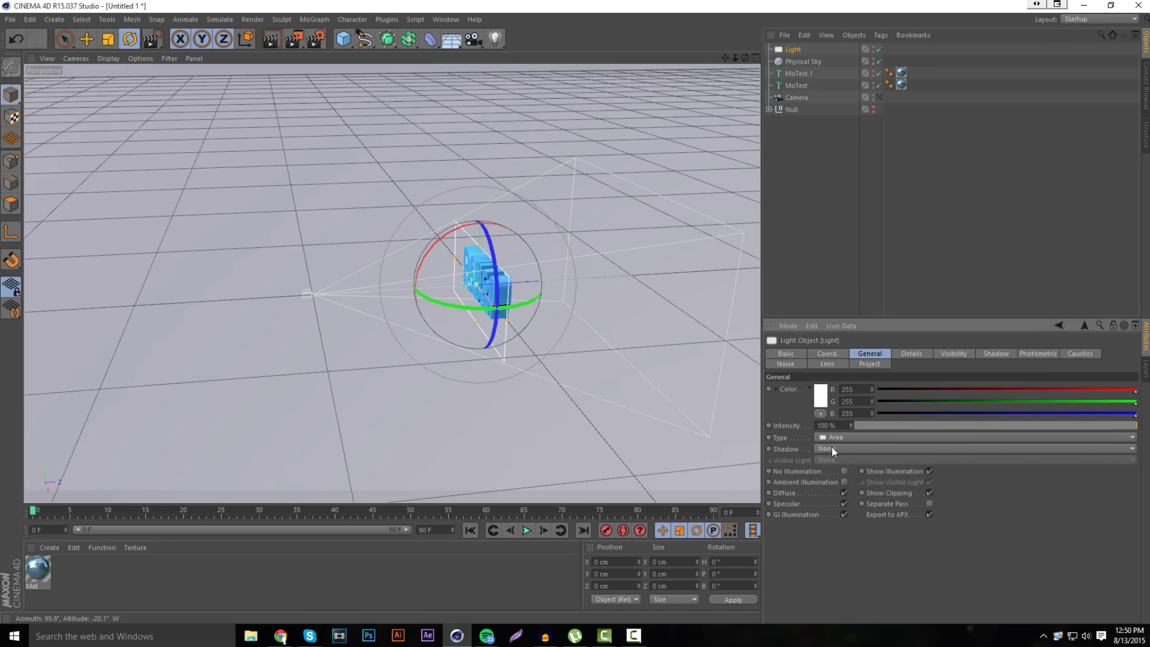
click(837, 437)
click(846, 460)
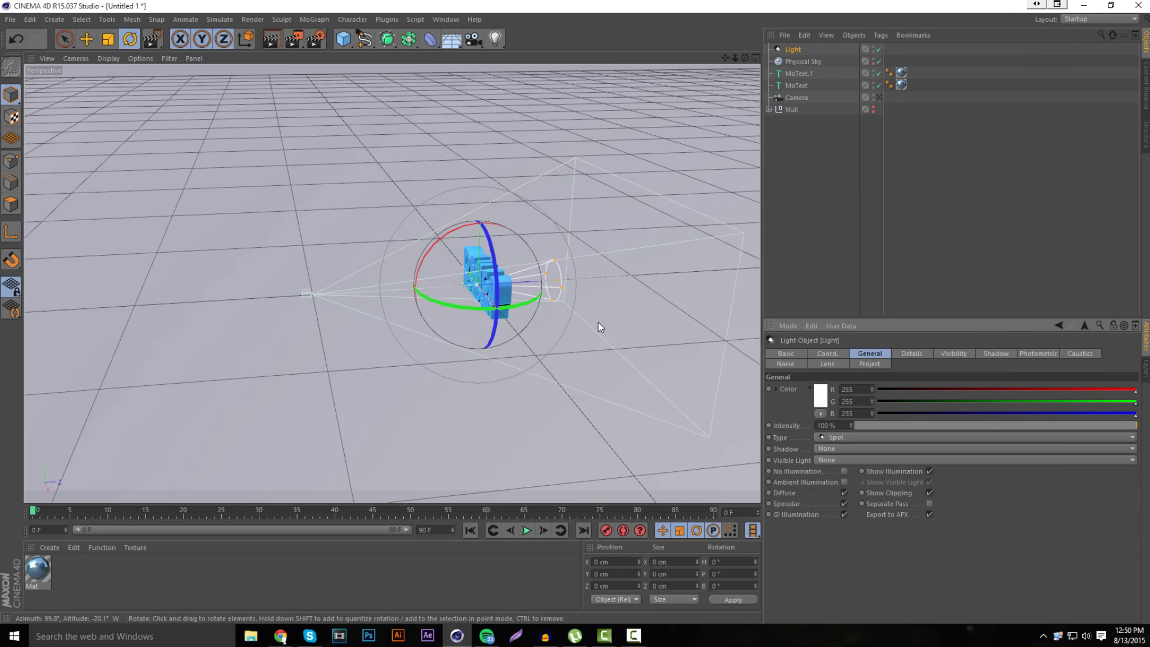
click(87, 39)
Step: Move the spot light back along Z, raise it to about 1191 cm, and widen its cone
drag(591, 286, 437, 287)
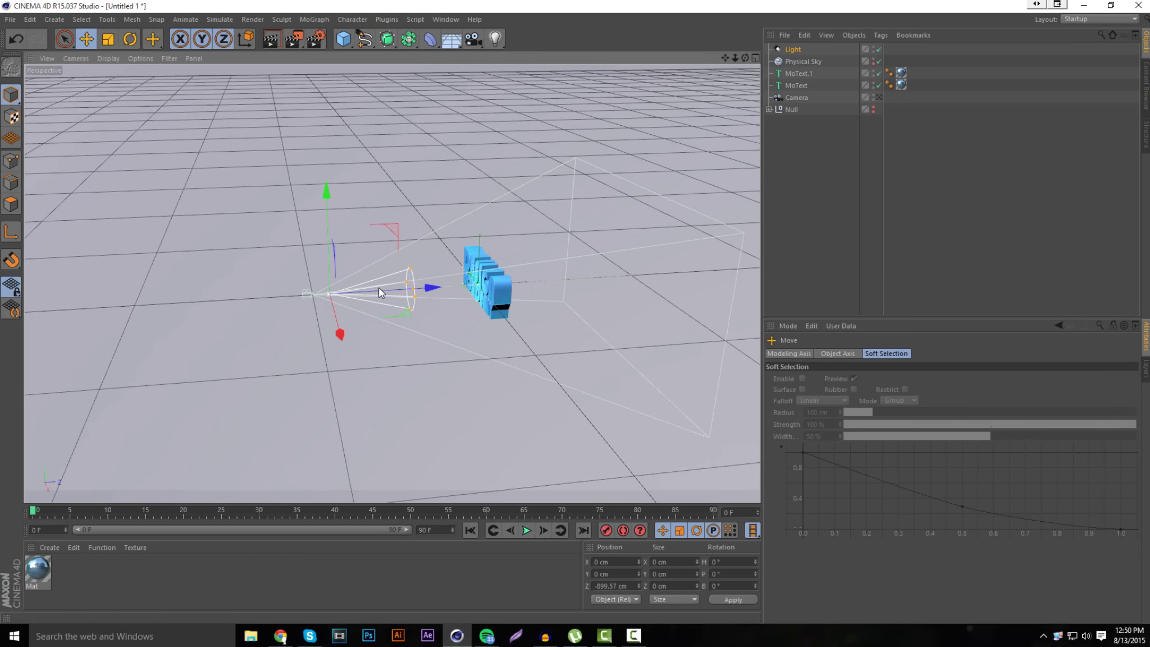
drag(328, 194, 326, 5)
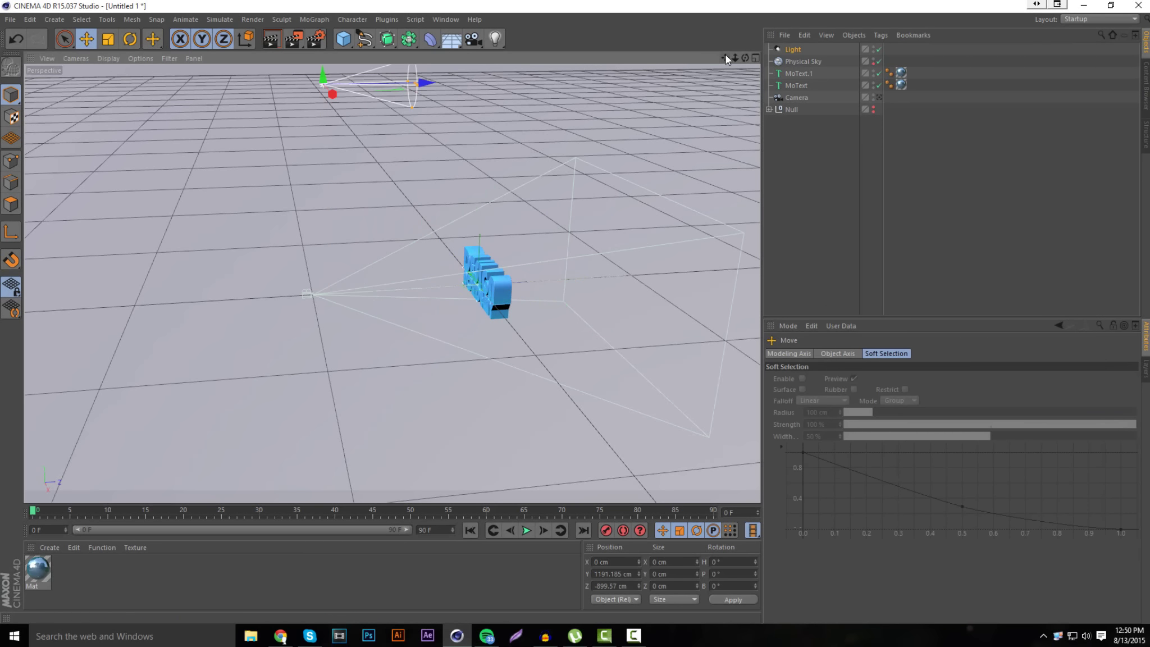
drag(725, 58, 721, 69)
drag(513, 267, 752, 236)
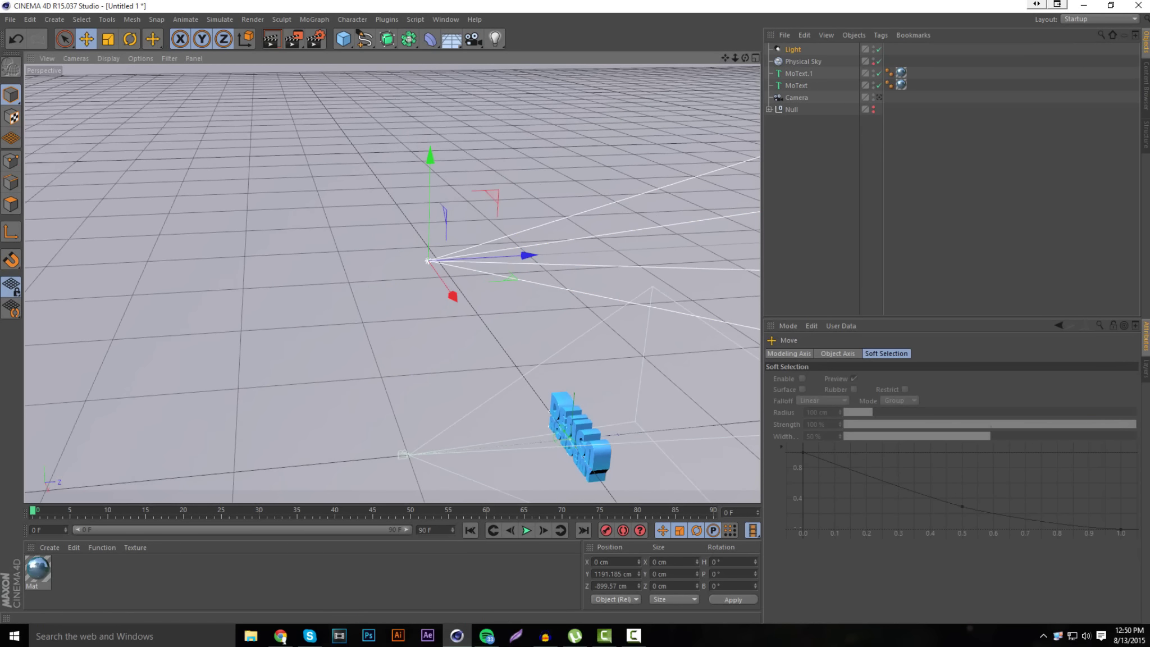
drag(735, 59, 517, 250)
drag(726, 62, 585, 294)
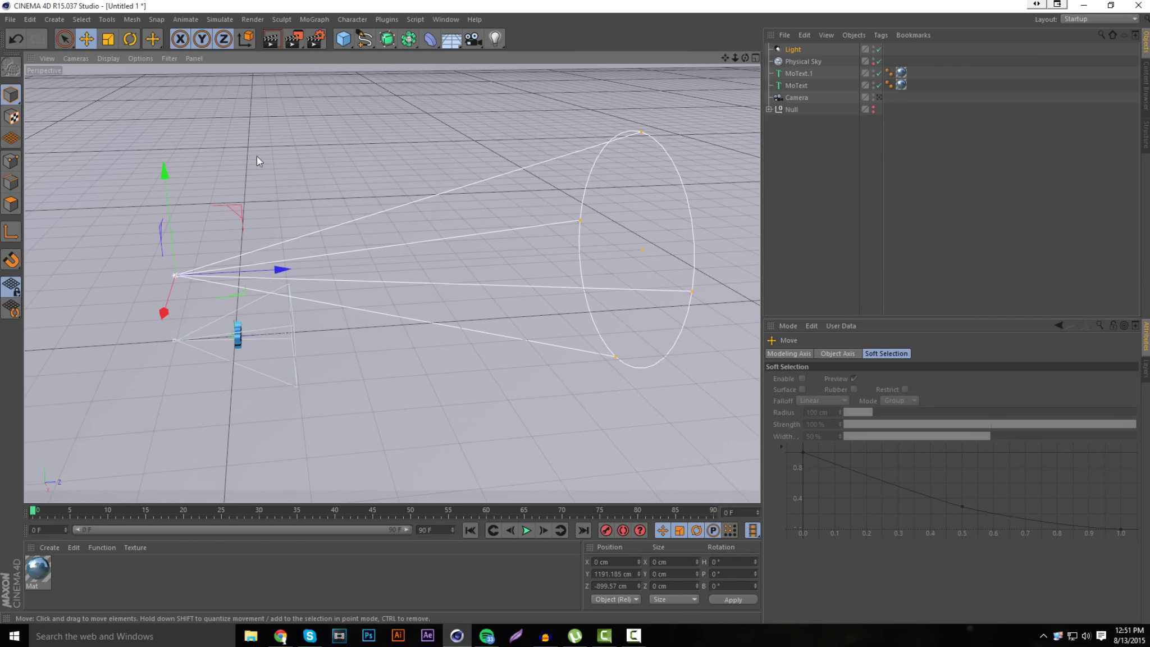
Step: Push the light further back to Z -4130 cm and raise it to about 3722 cm
drag(281, 270, 78, 281)
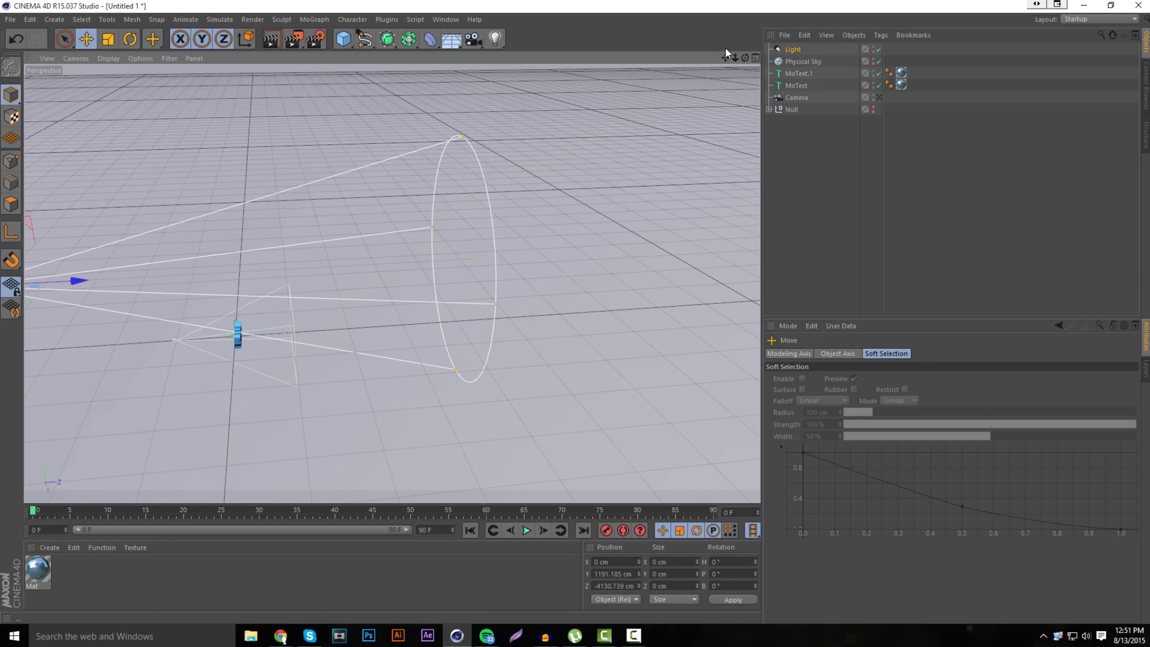
alt+middle_drag(79, 280, 372, 231)
drag(372, 160, 372, 76)
drag(734, 58, 425, 73)
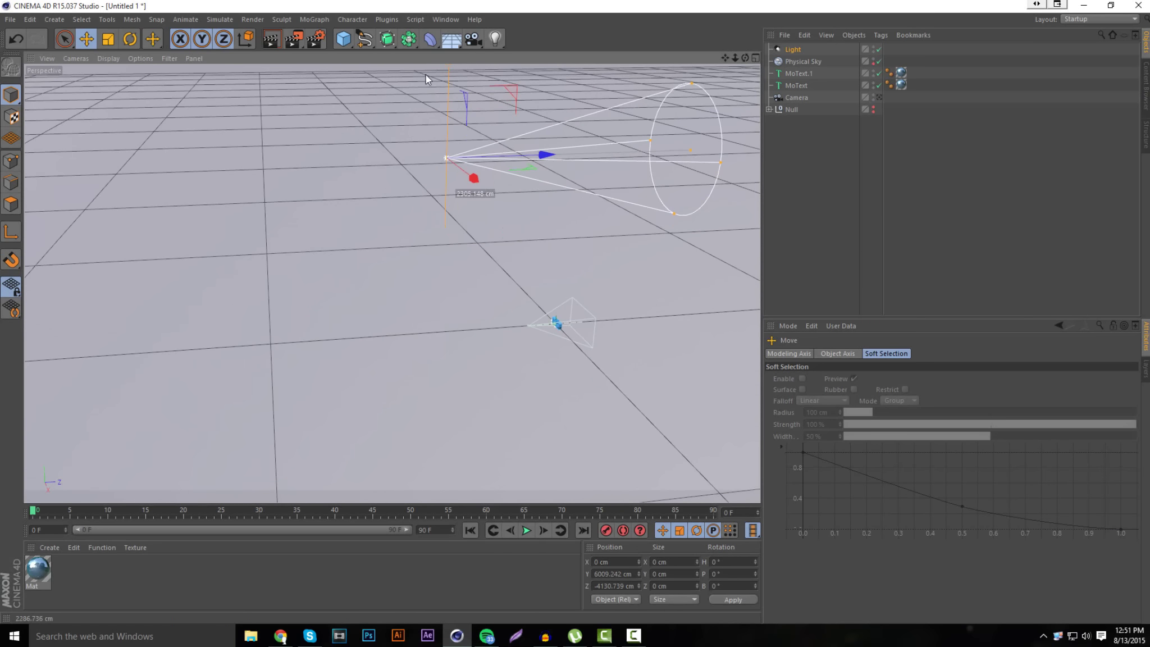
Step: Tilt the spot light's cone down and reposition it above the text to aim at the lettering
click(130, 40)
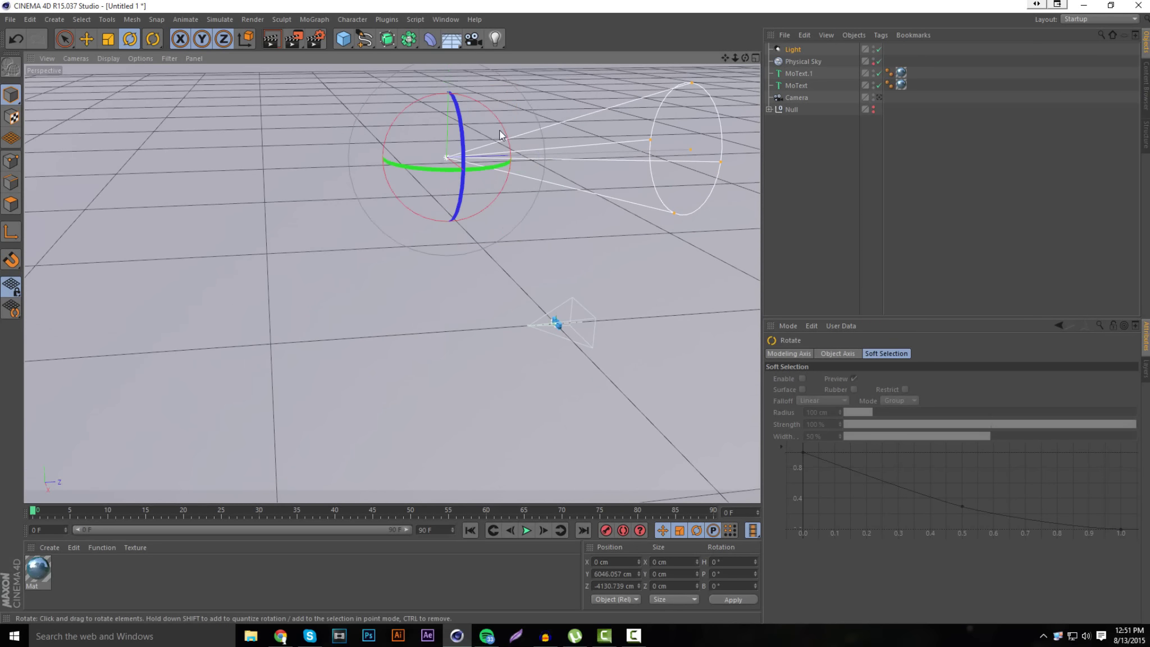
drag(510, 136, 518, 217)
drag(745, 57, 527, 171)
drag(365, 188, 308, 140)
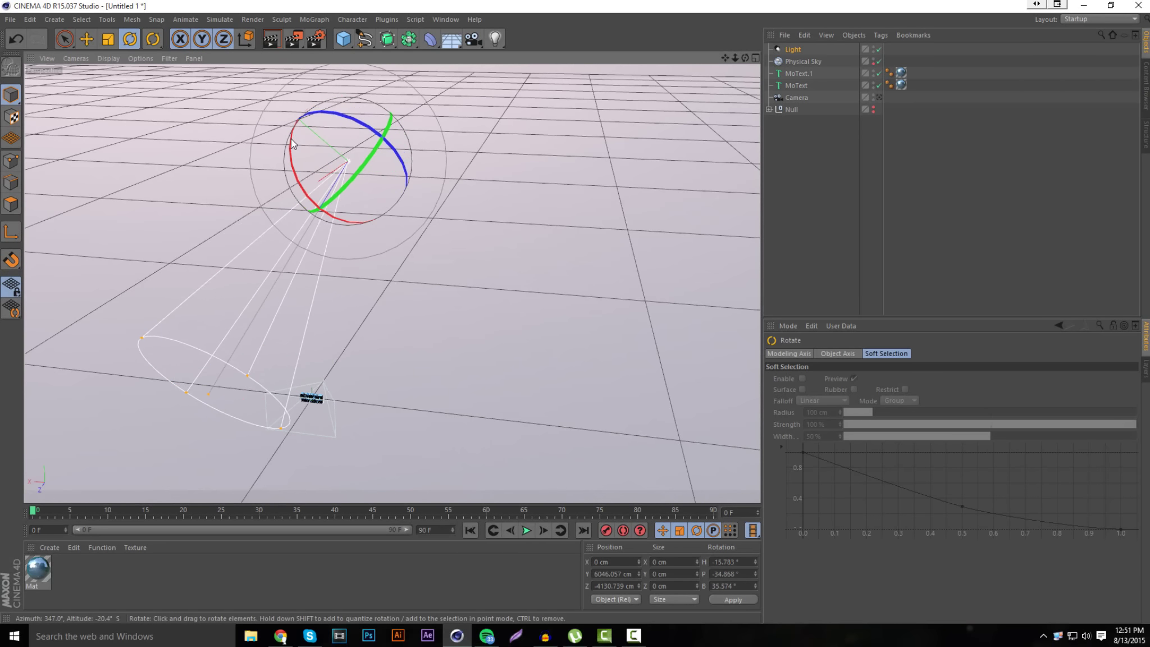
click(86, 39)
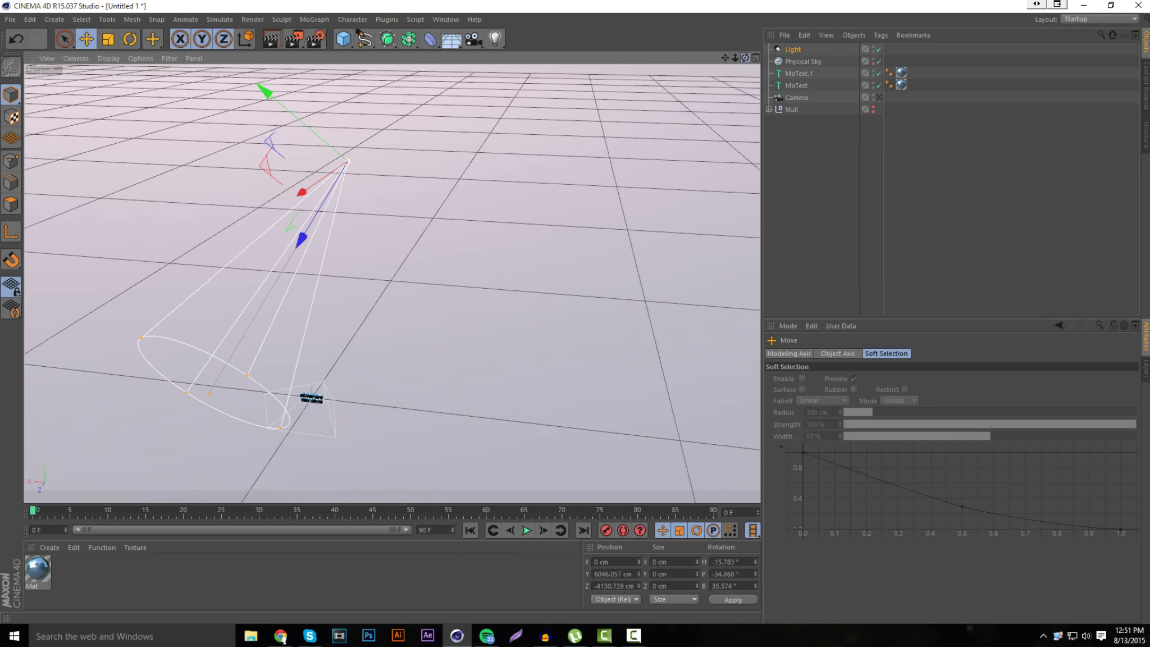
drag(745, 58, 708, 62)
drag(364, 174, 339, 192)
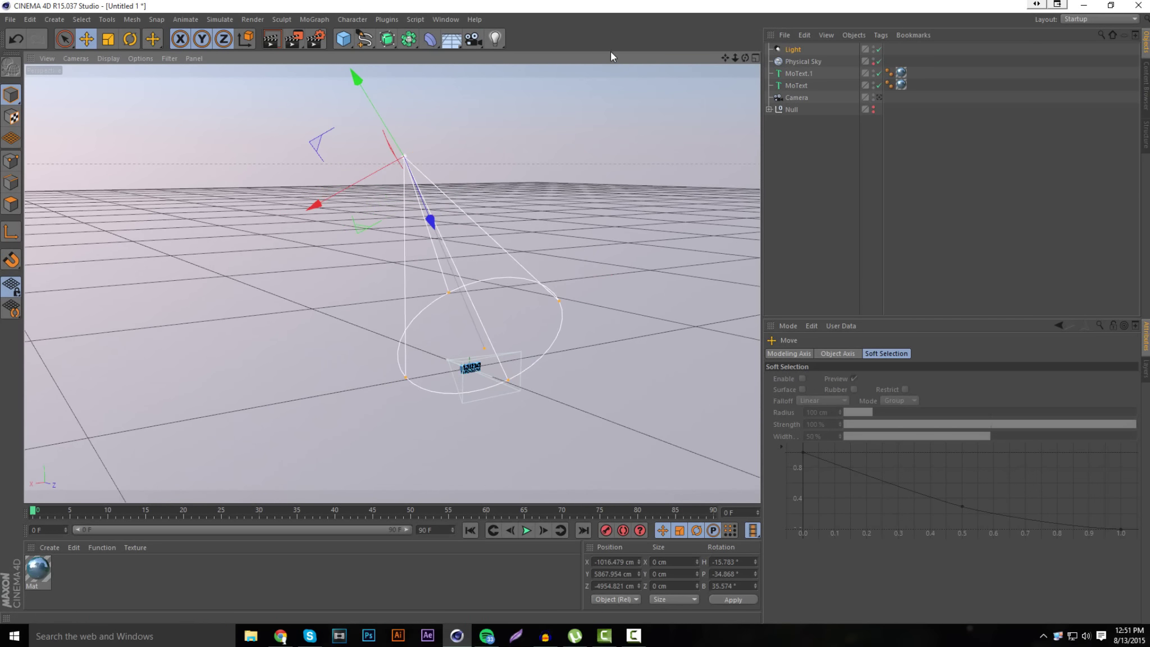
alt+drag(739, 71, 415, 146)
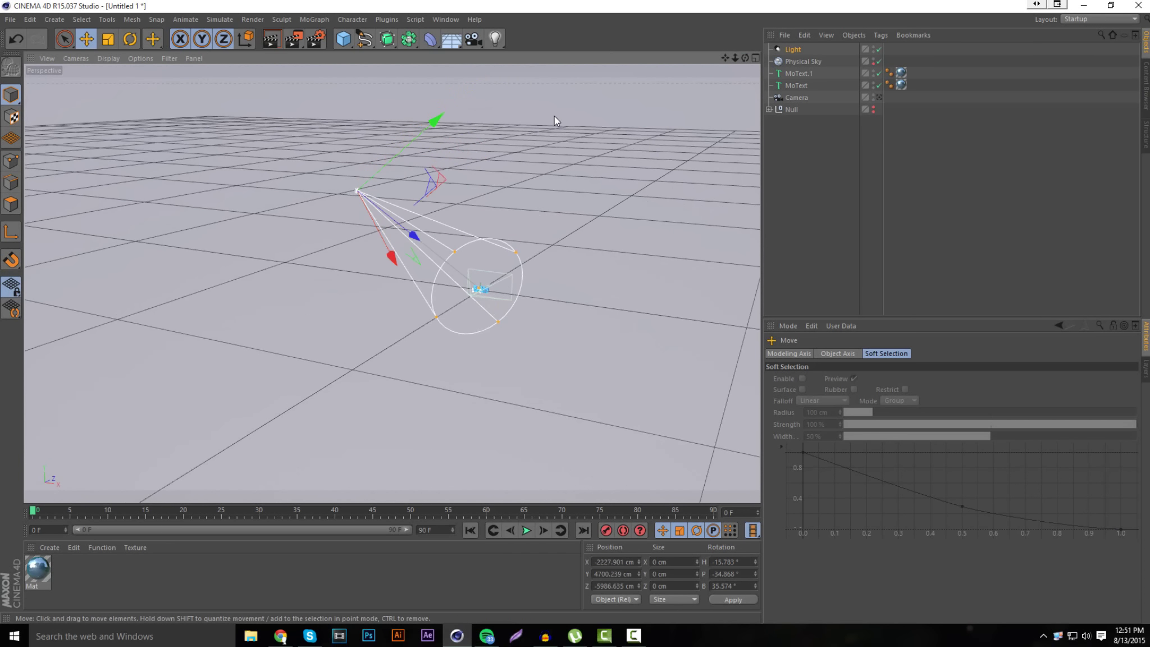
Step: Set the Light's shadow type to Raytraced (Hard)
click(794, 50)
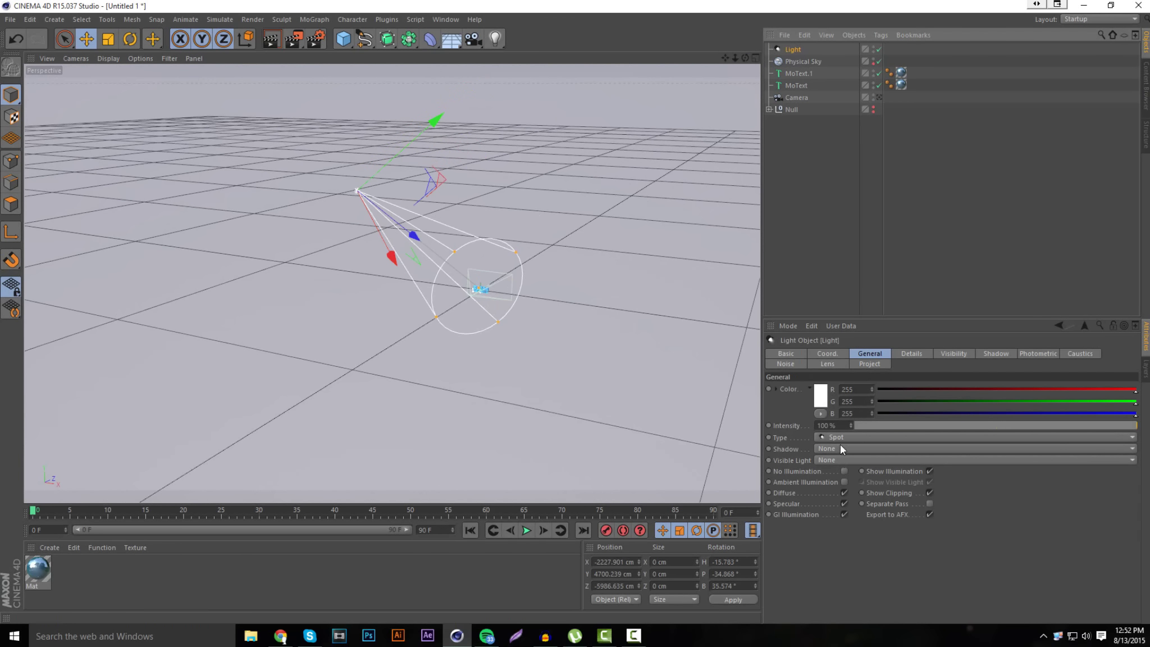
click(835, 449)
click(839, 475)
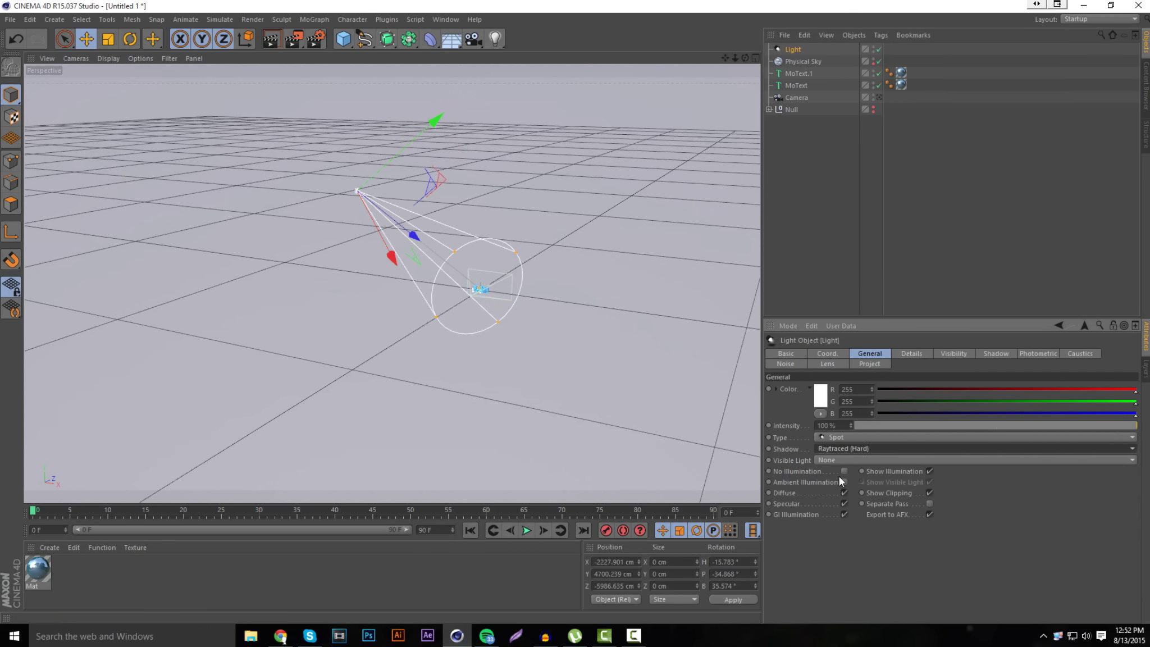
Step: Look through the scene camera, start a test render, then cancel it
click(879, 97)
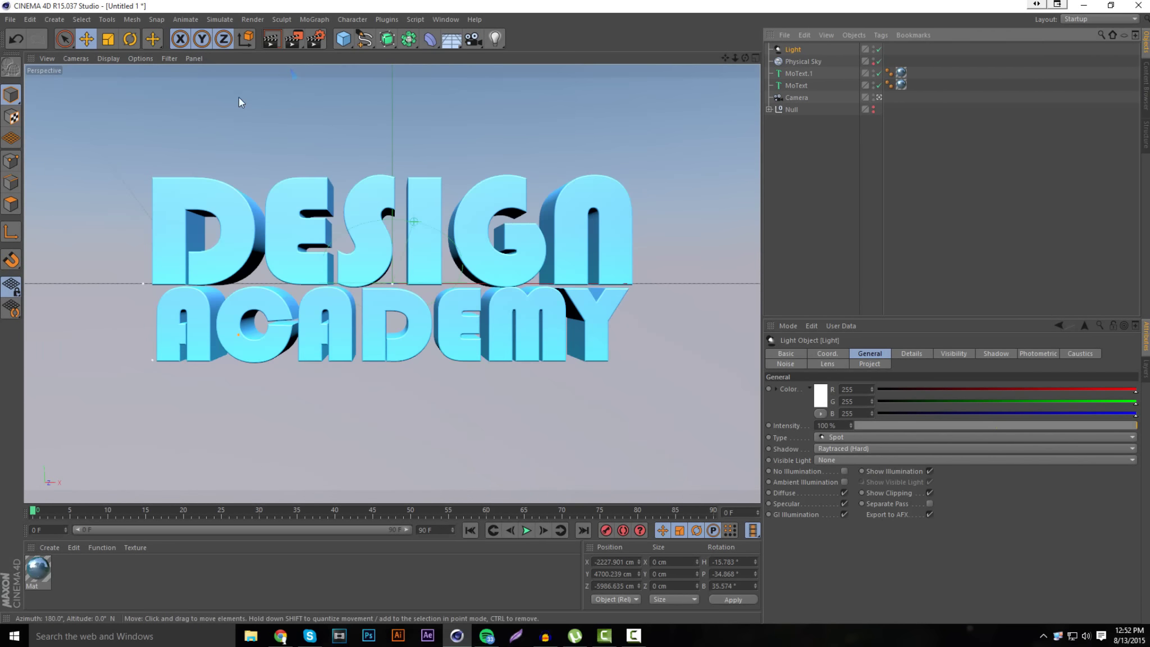
click(269, 43)
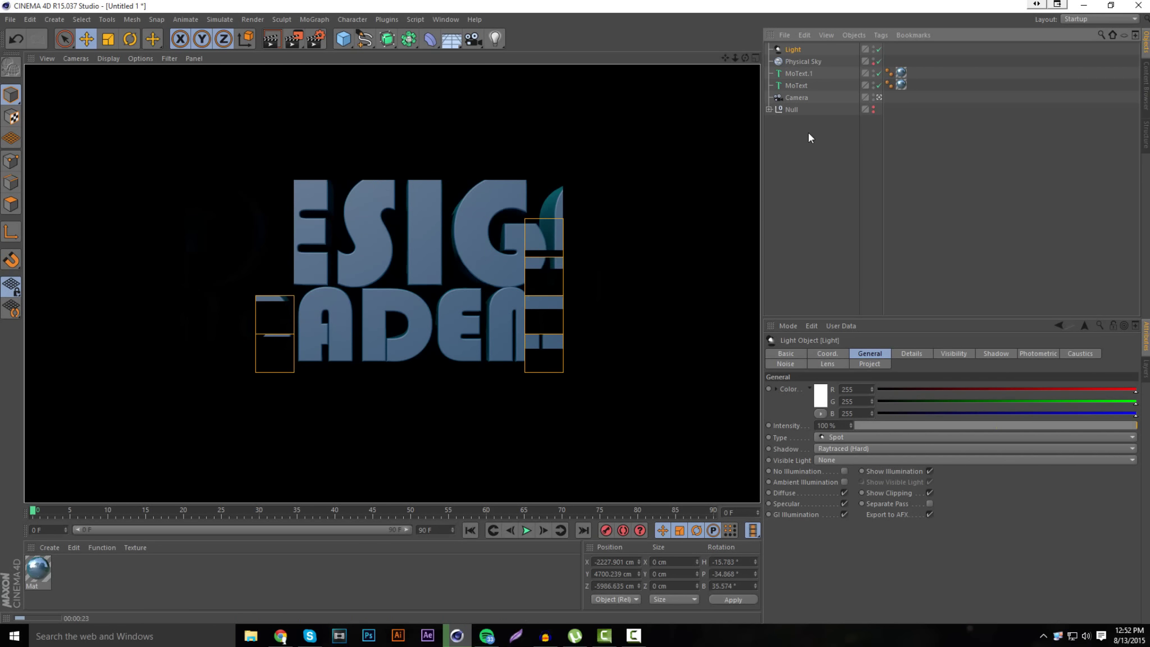
key(Escape)
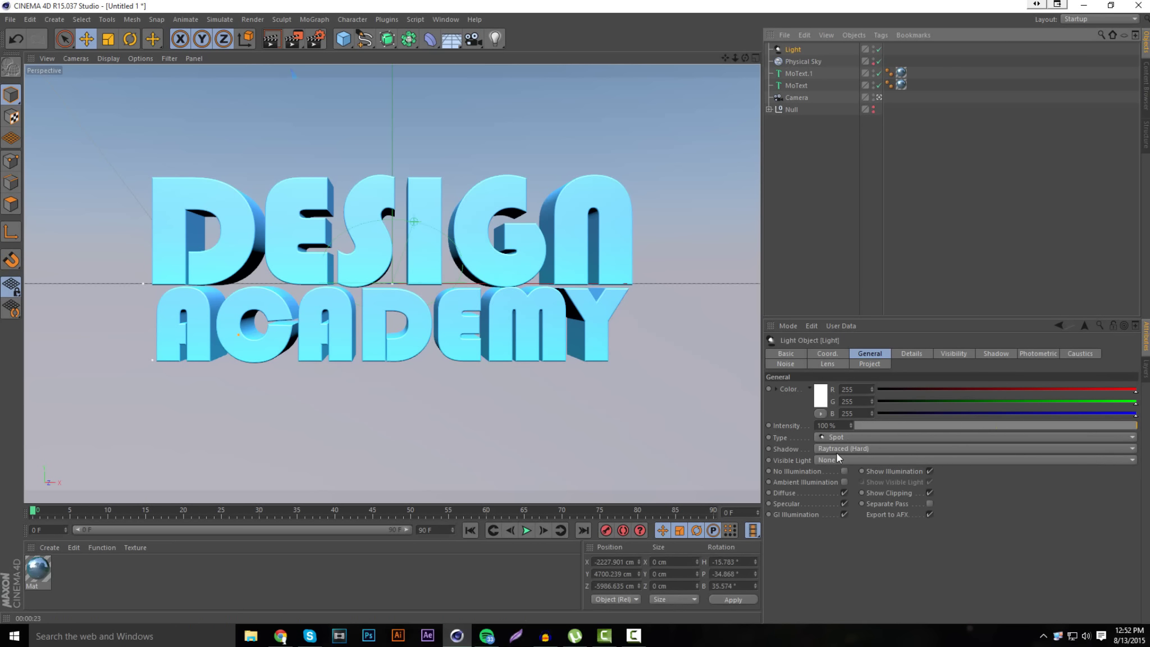
Step: Turn on Physical Sky's Visible in Renderer, render a region over the D and E, then the full view
click(808, 61)
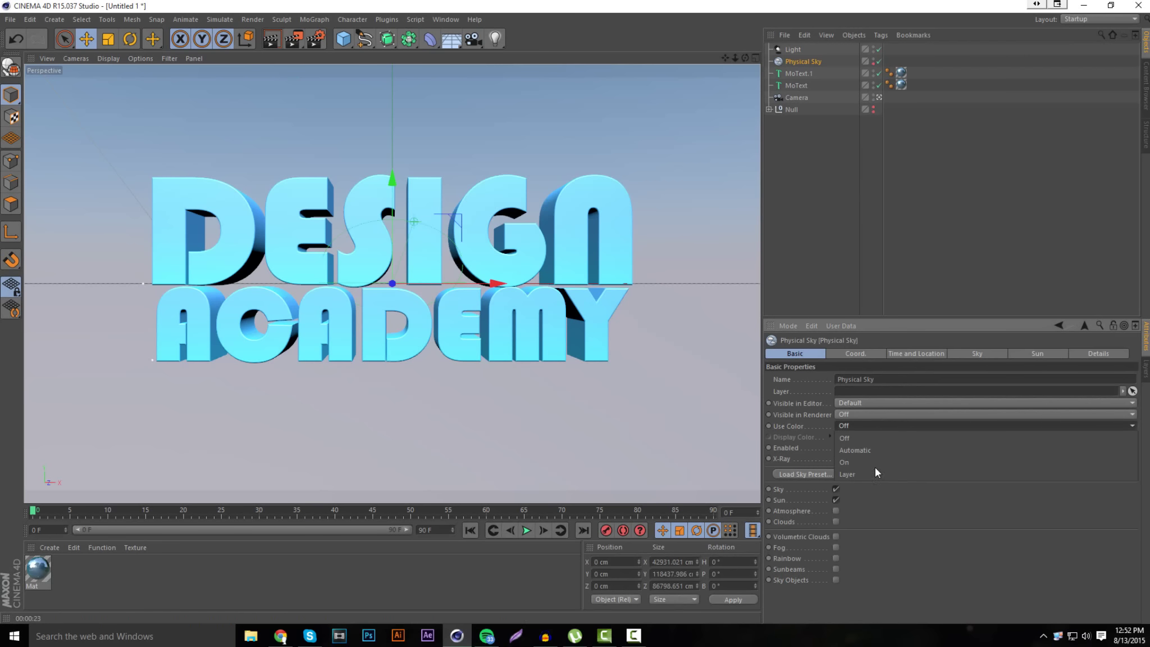
click(854, 414)
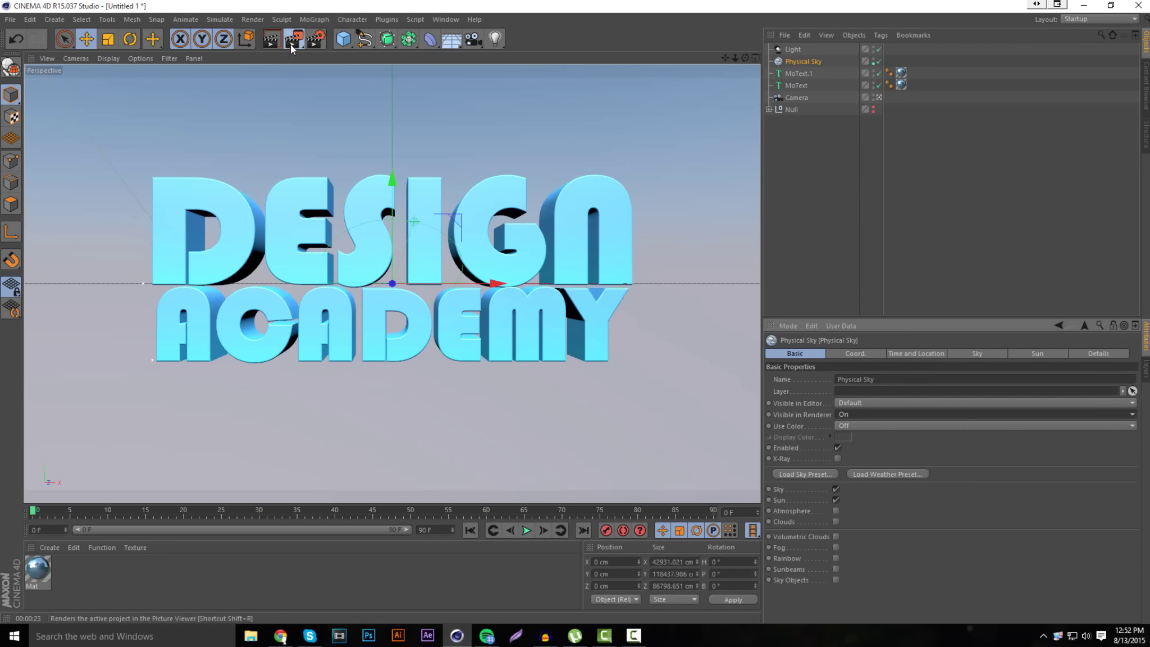
drag(293, 39, 348, 77)
drag(242, 214, 299, 264)
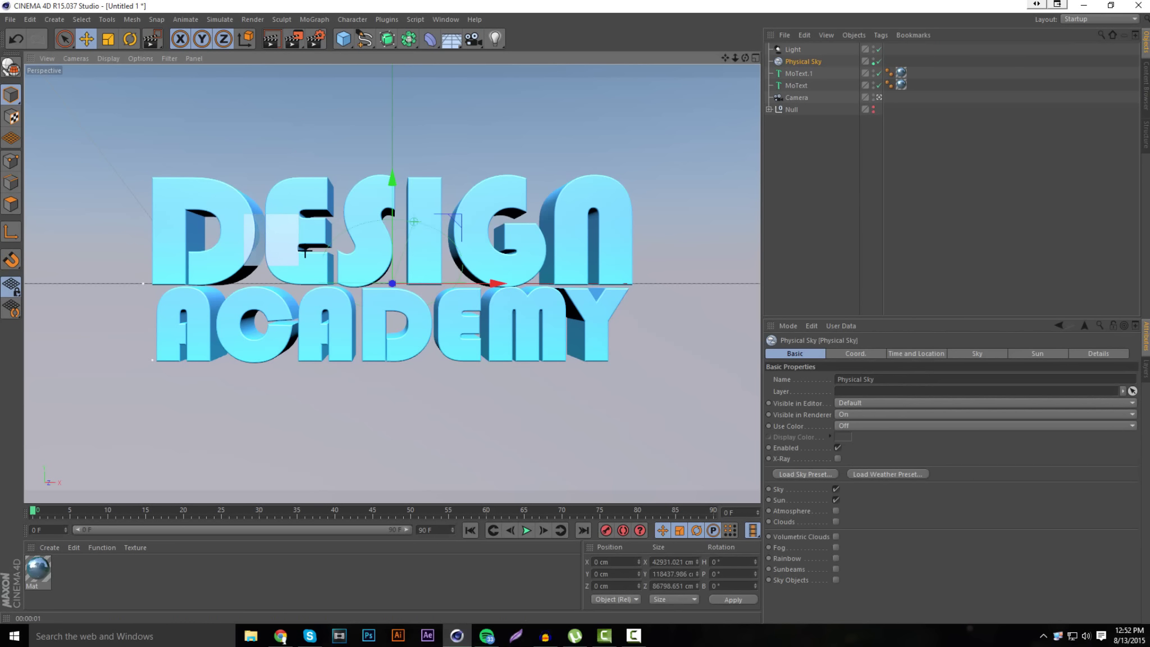
click(272, 39)
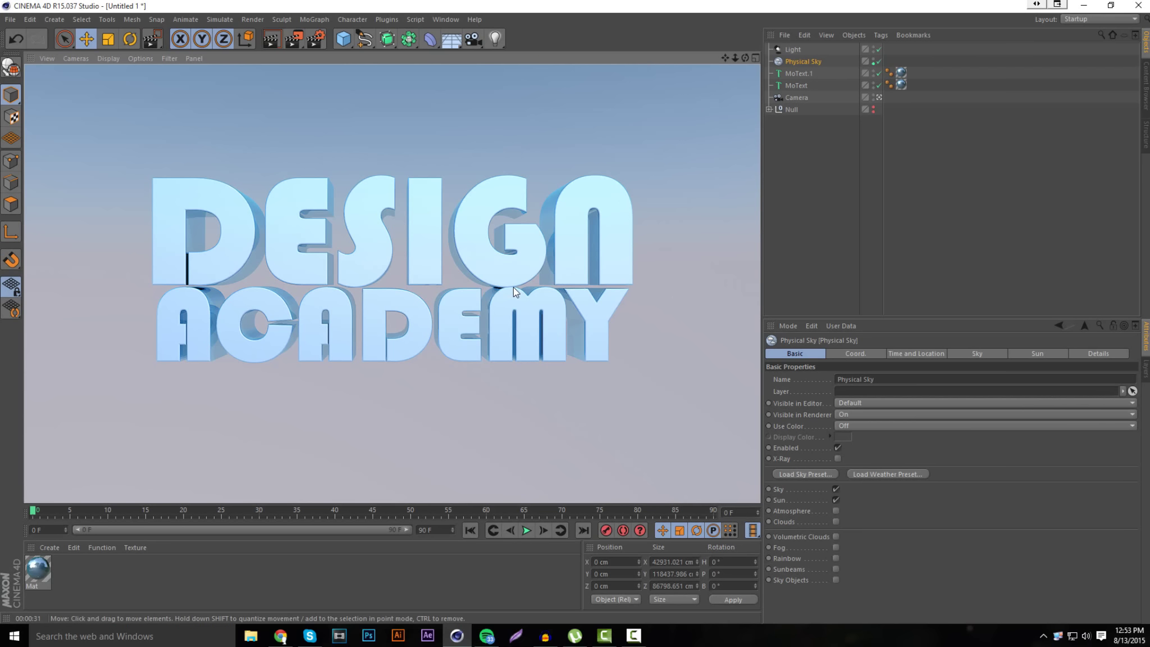
Step: Set the renderer to Physical in Render Settings and start a new Render View
click(317, 39)
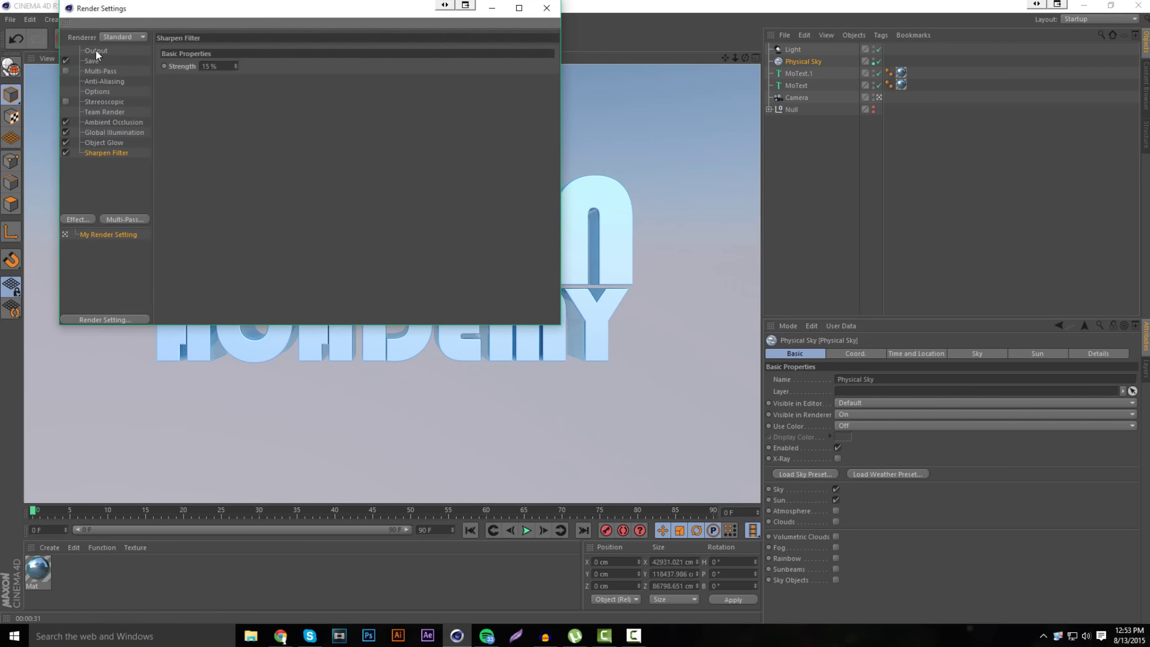
click(118, 37)
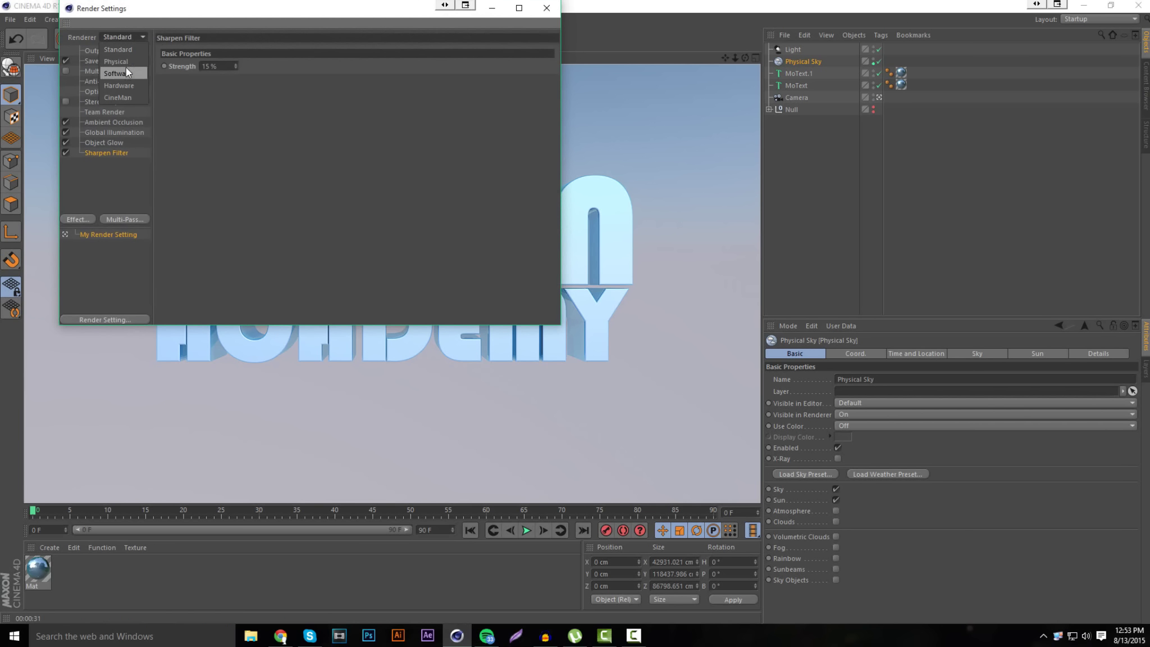
click(121, 62)
click(546, 7)
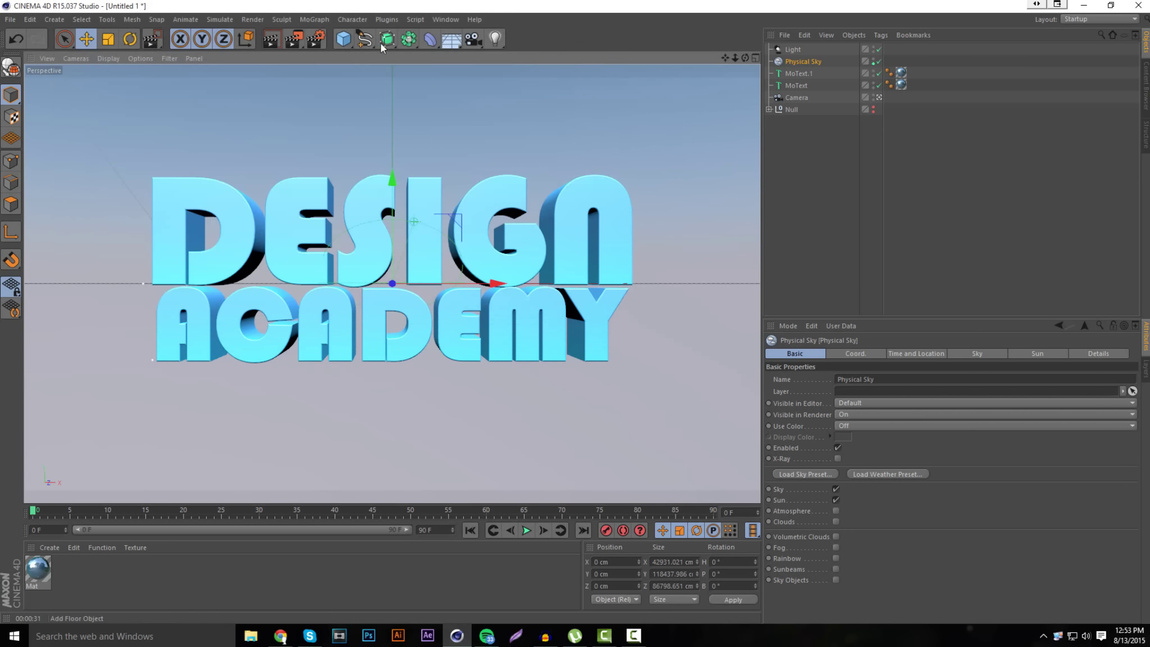
click(271, 40)
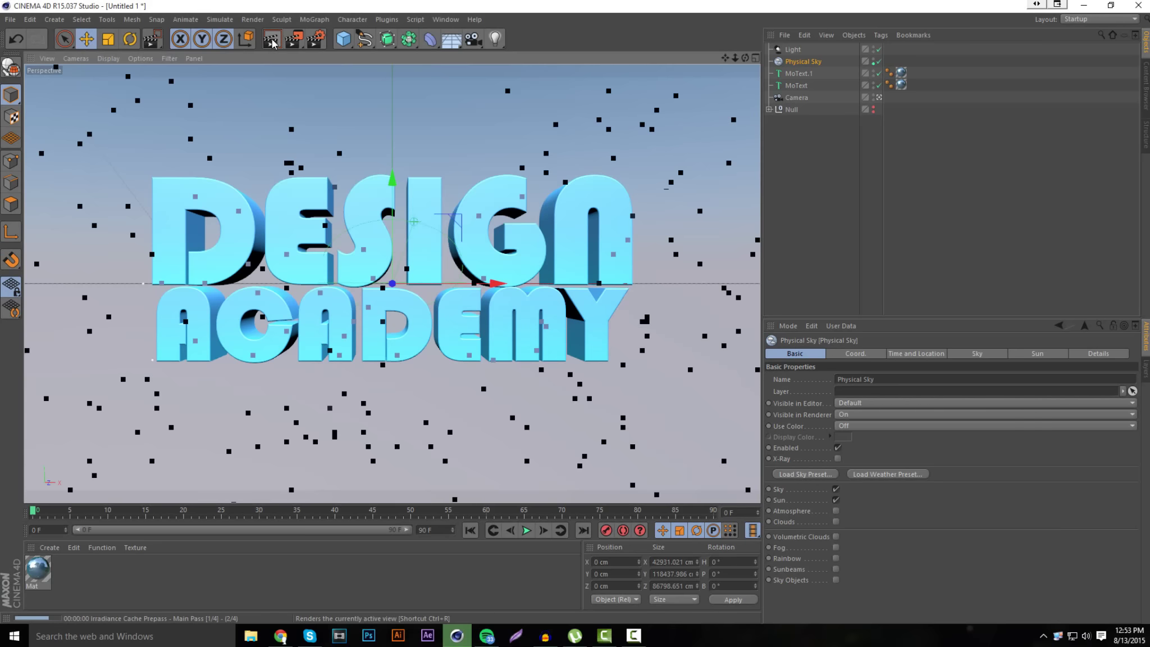